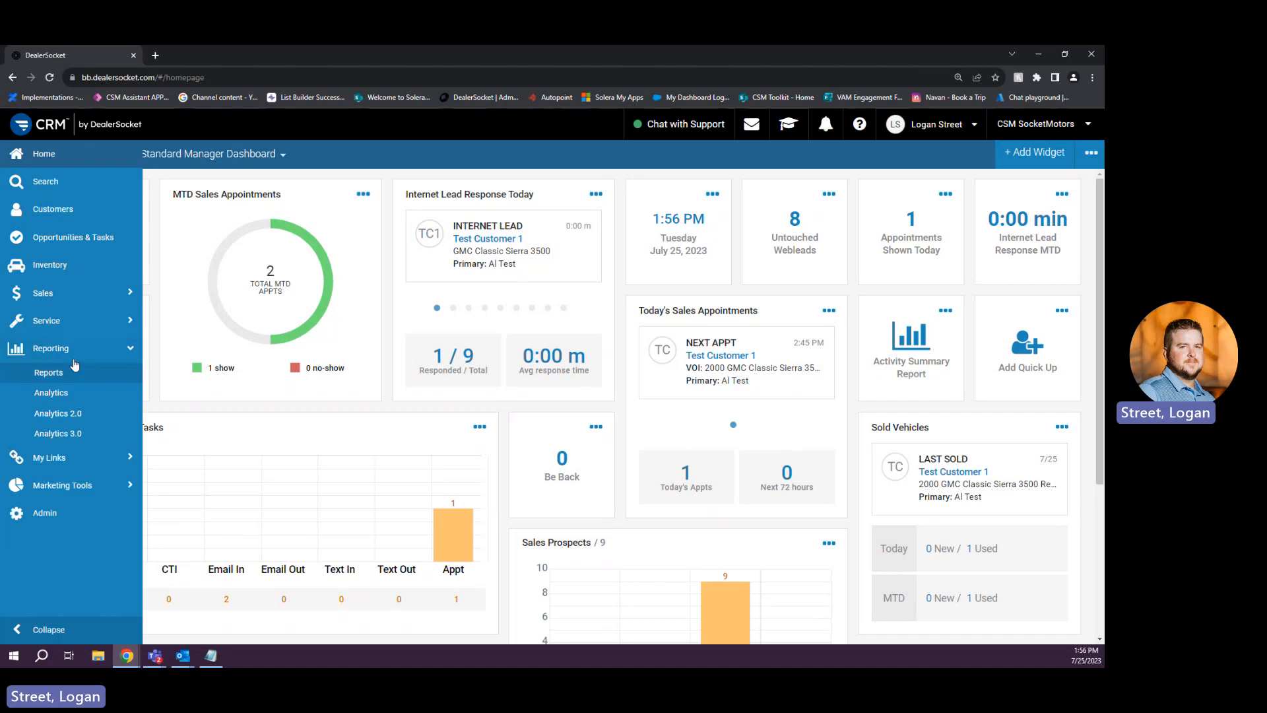
- Open the Marketing Channel ROI report from the Marketing Reports category and reposition its window
left_click(49, 373)
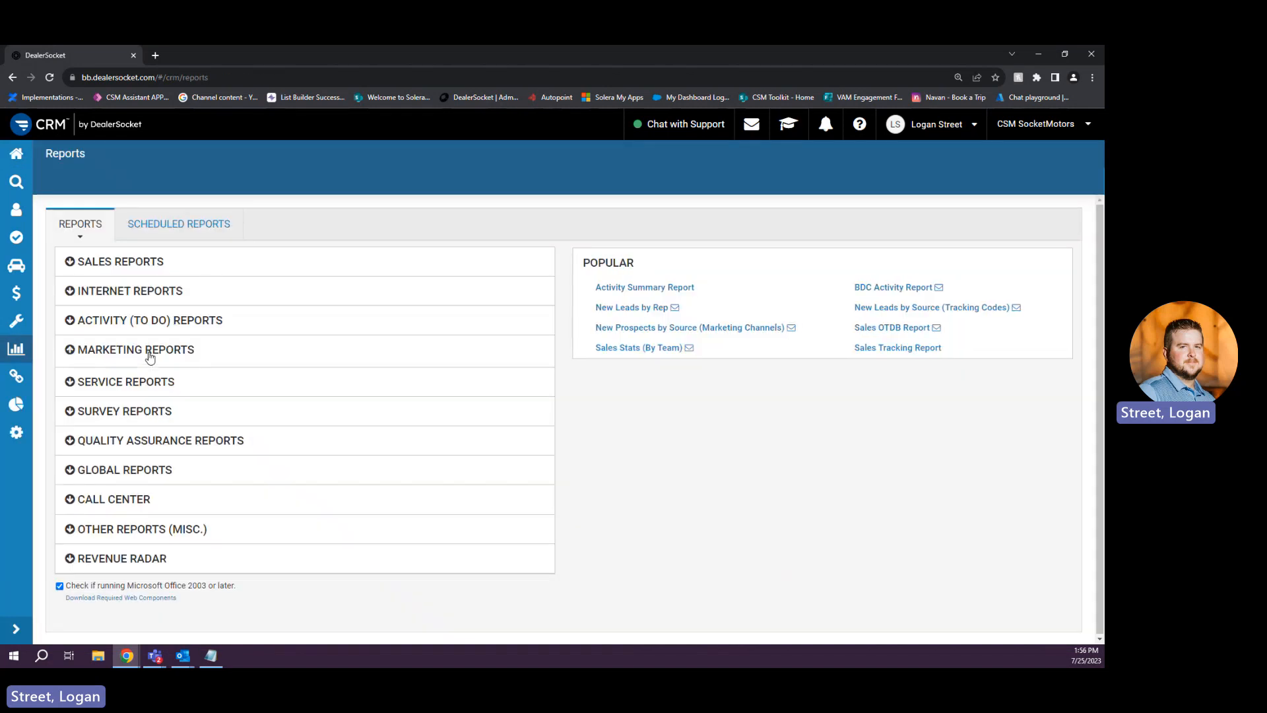
left_click(150, 356)
scroll(217, 419, "down", 1)
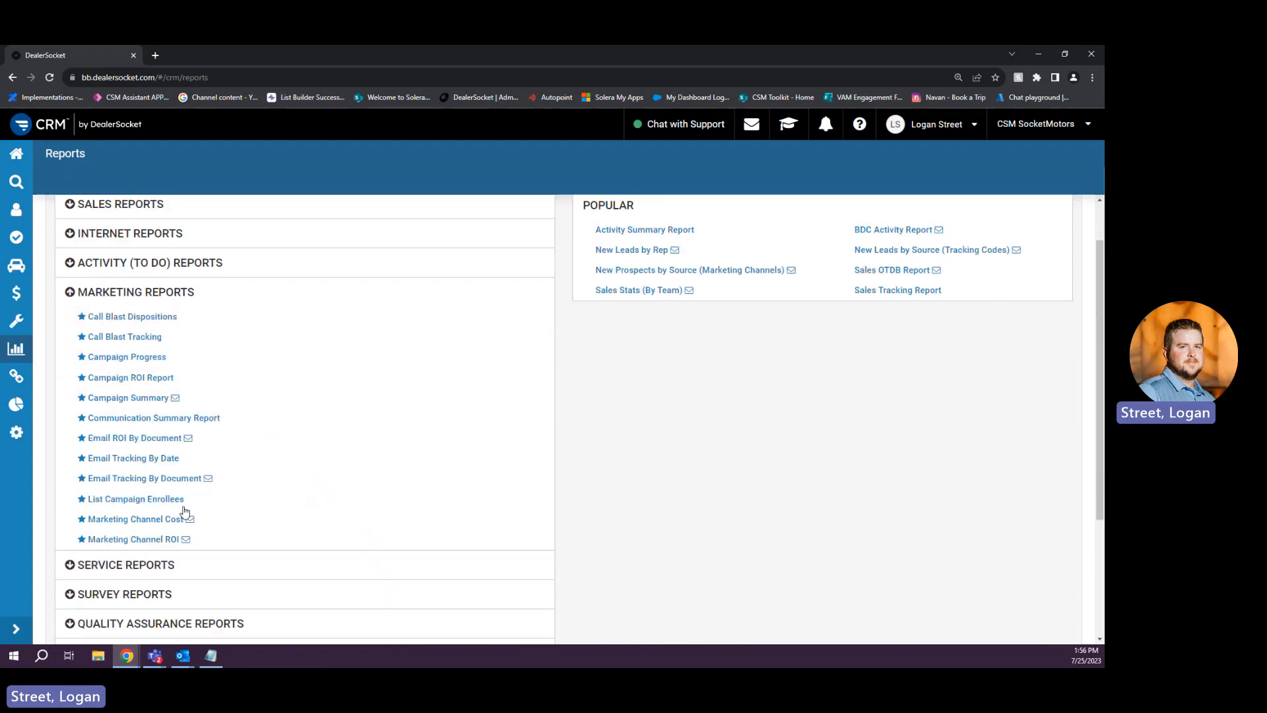
left_click(159, 539)
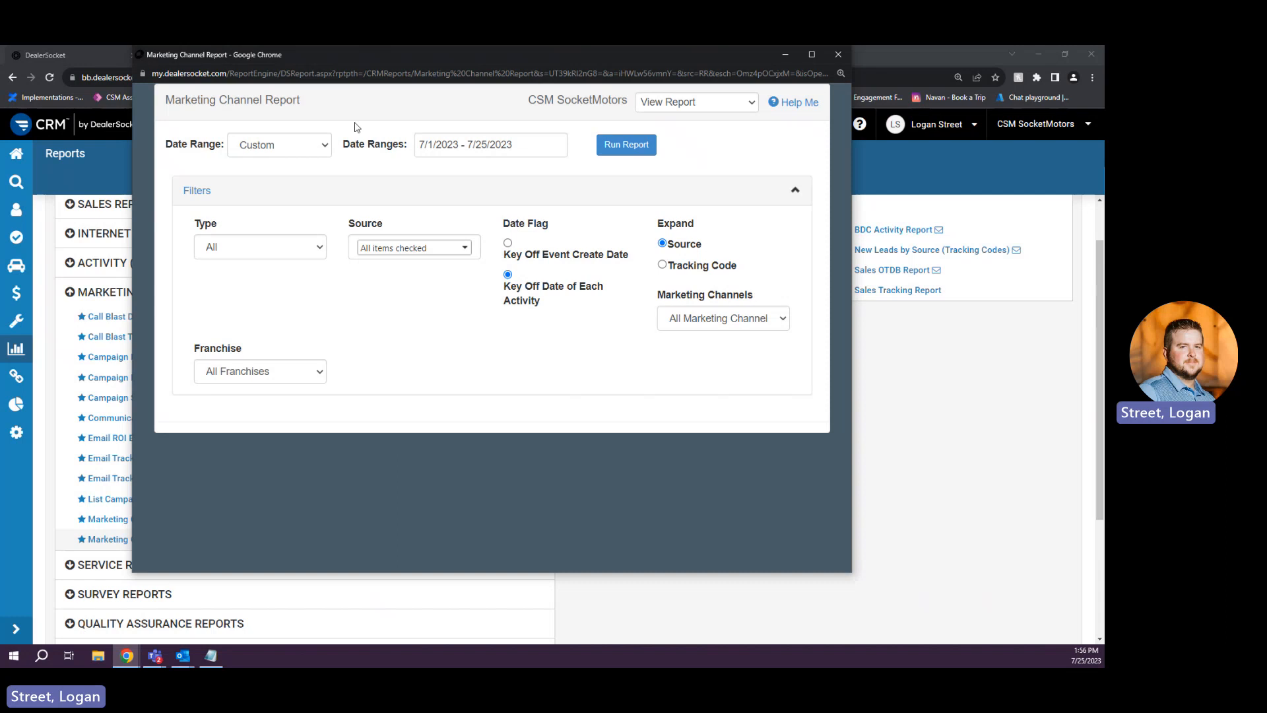
left_click_drag(350, 57, 390, 73)
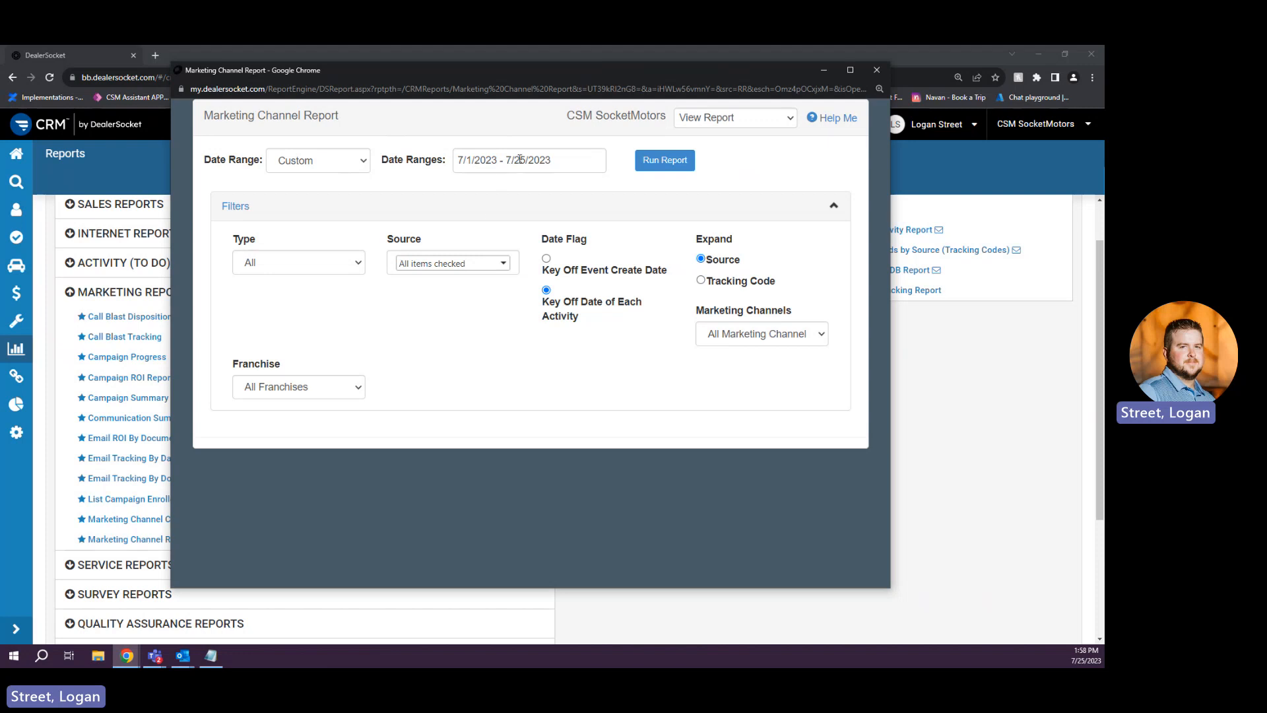
- Review the choices offered by the report's Type and Source filters
left_click(356, 264)
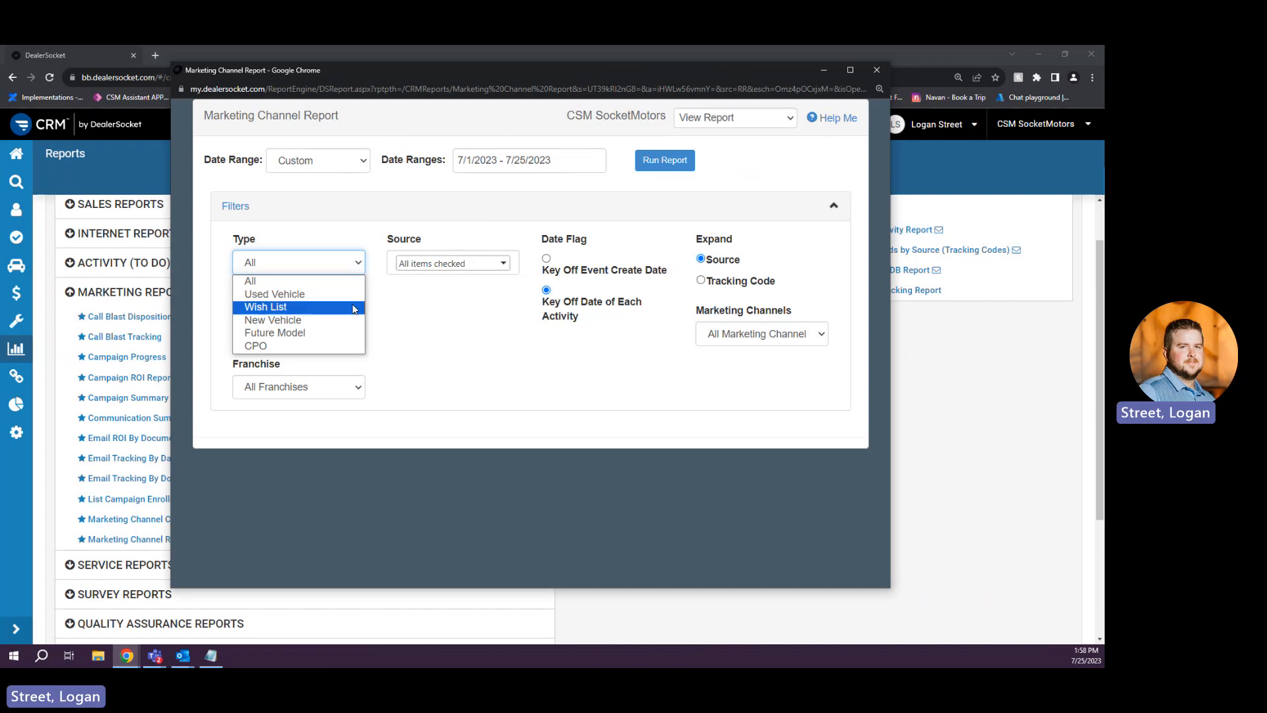
left_click(489, 290)
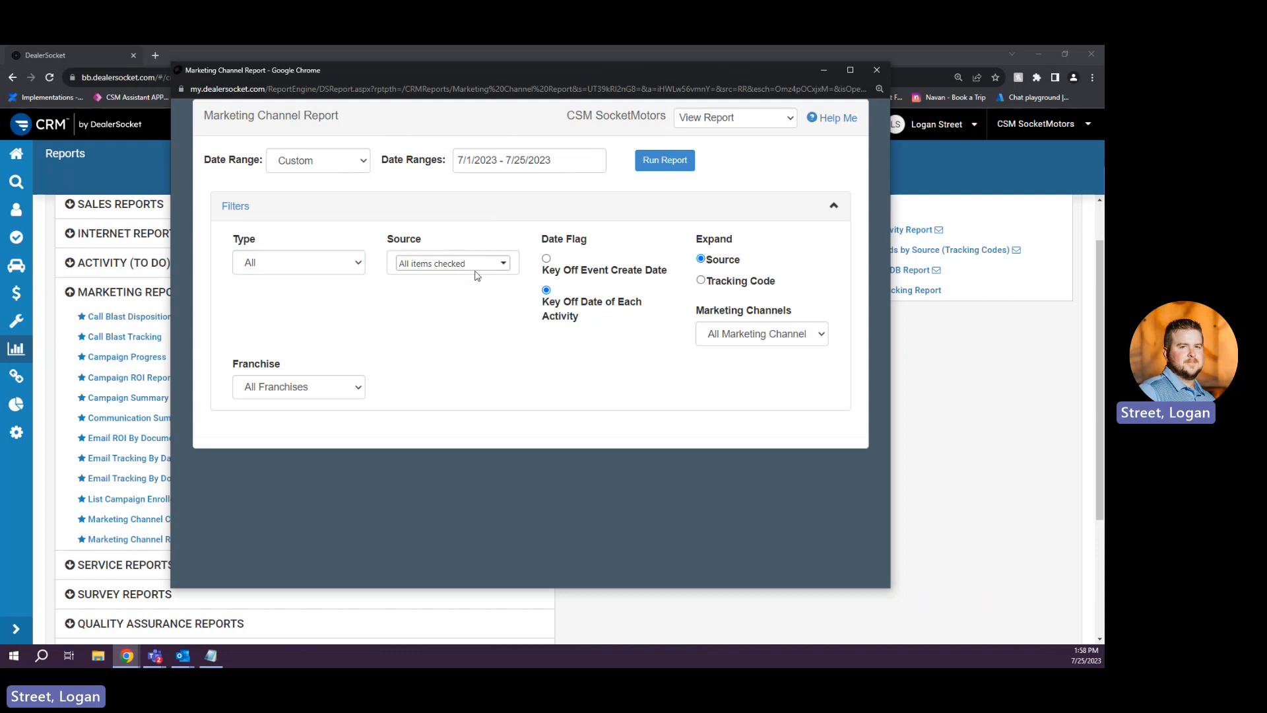
left_click(481, 266)
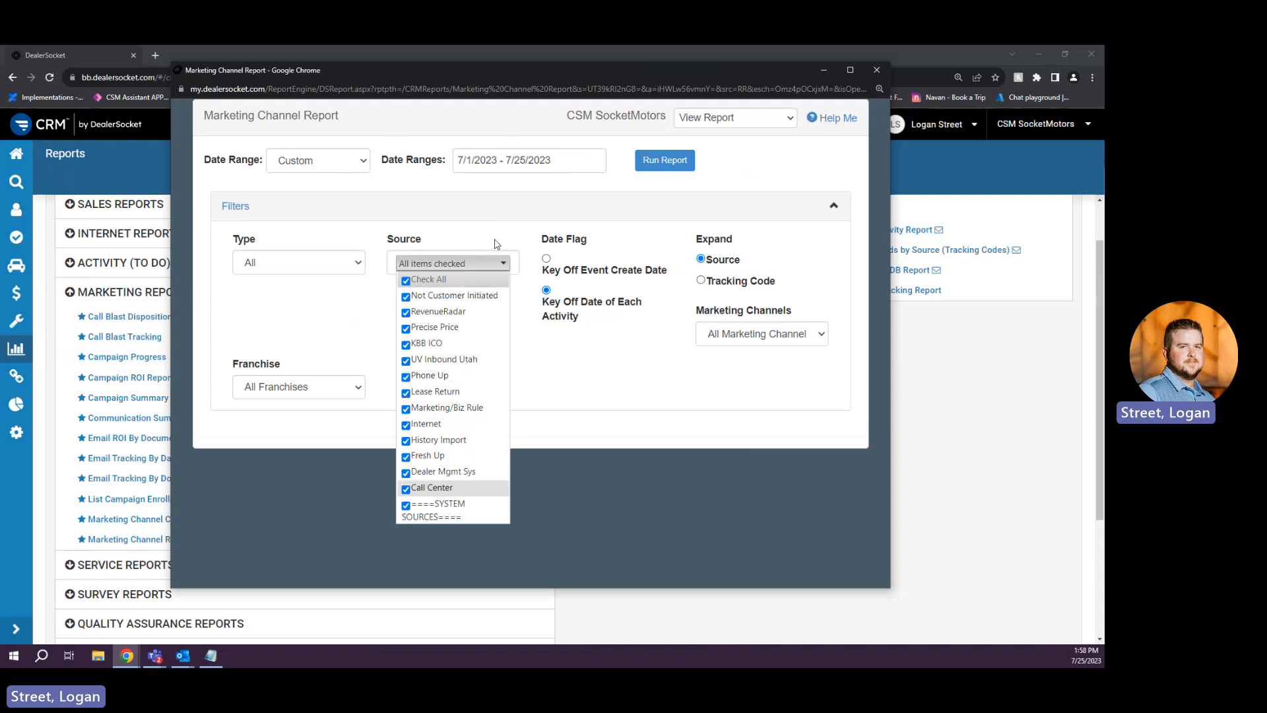
left_click(588, 341)
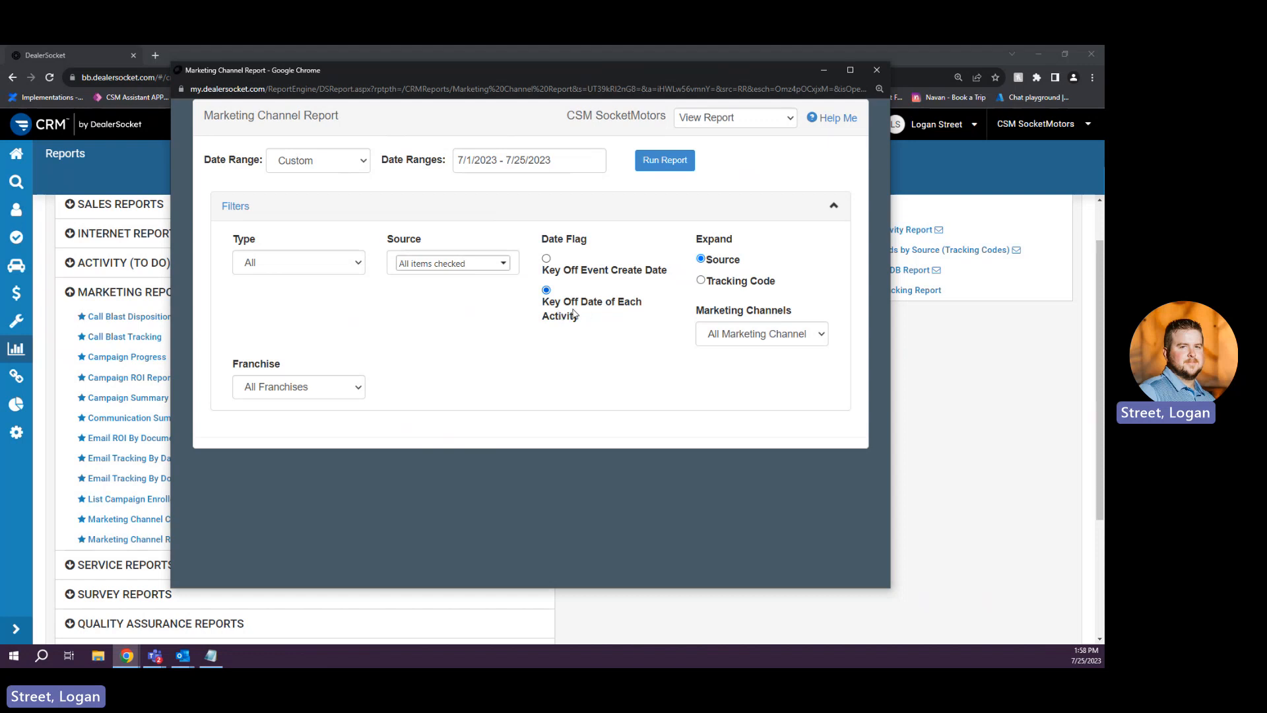
- Run the report expanded by Tracking Code and widen its window to show the ROI columns
left_click(708, 283)
left_click(665, 160)
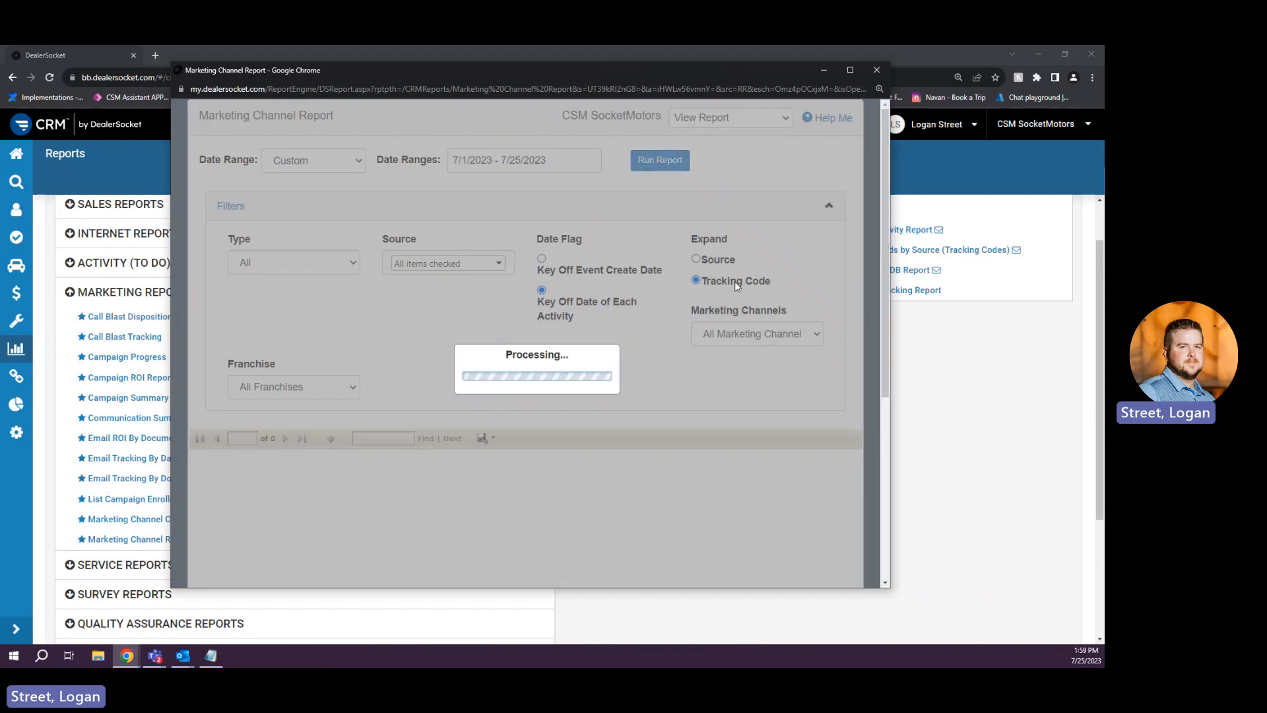
scroll(563, 334, "down", 1)
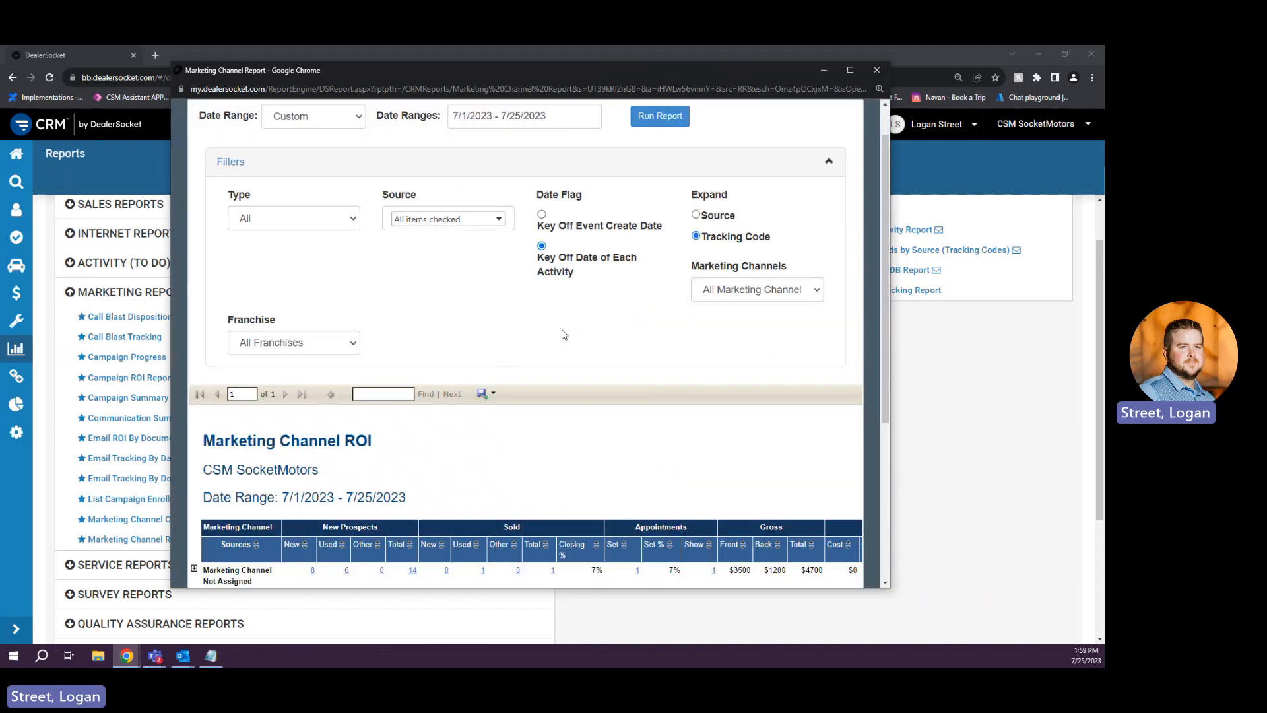
scroll(563, 334, "down", 2)
scroll(563, 334, "down", 1)
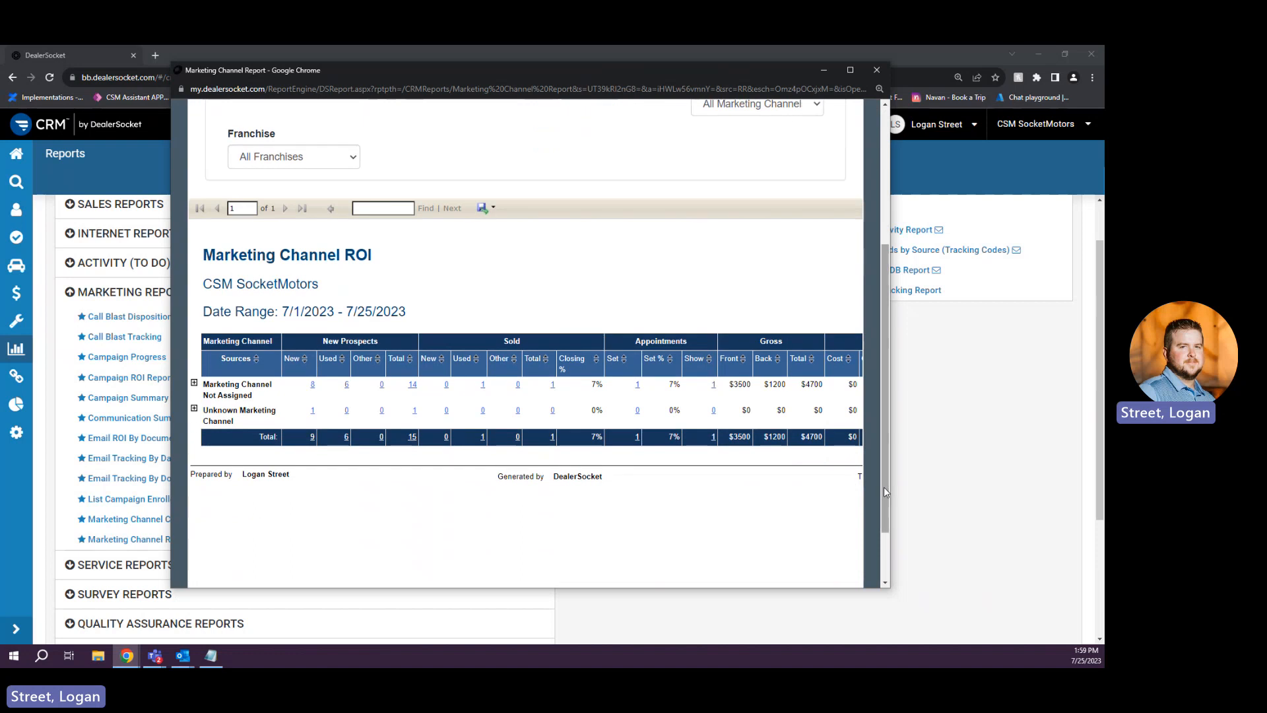
left_click_drag(890, 485, 1085, 485)
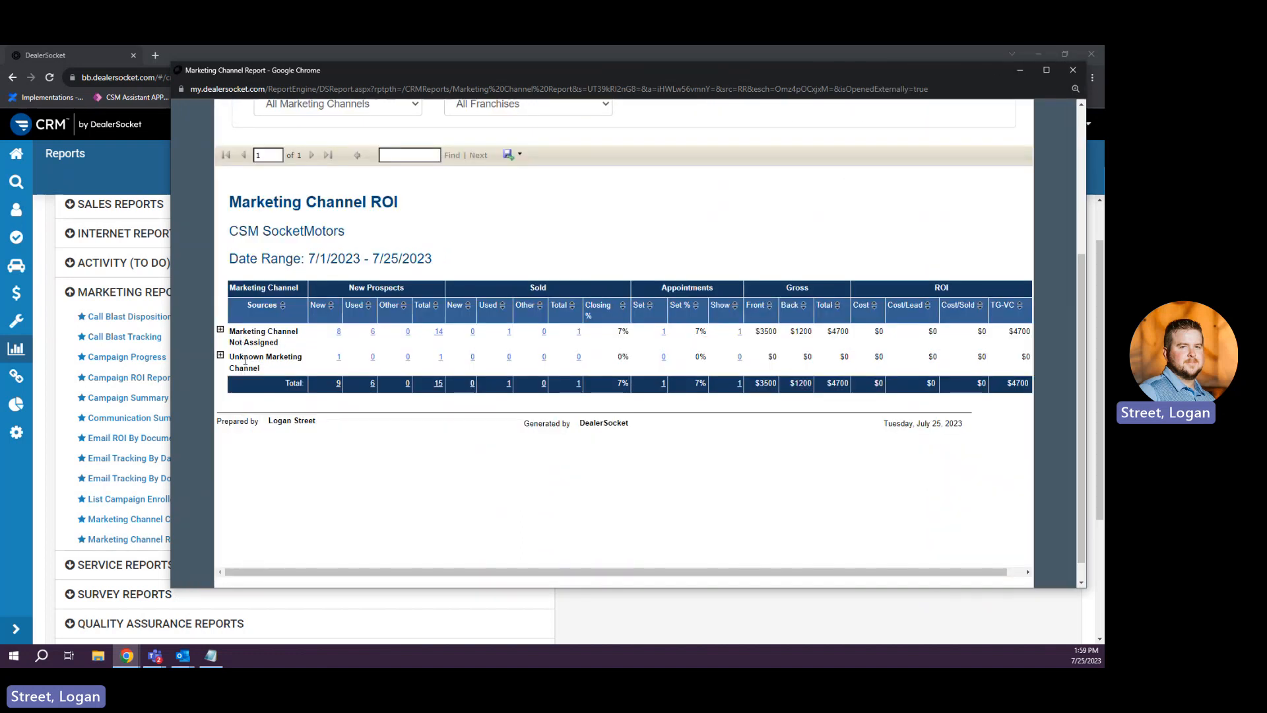
- Expand the Unknown Marketing Channel and Marketing Channel Not Assigned rows to show their sources
left_click_drag(268, 371, 221, 367)
left_click(221, 355)
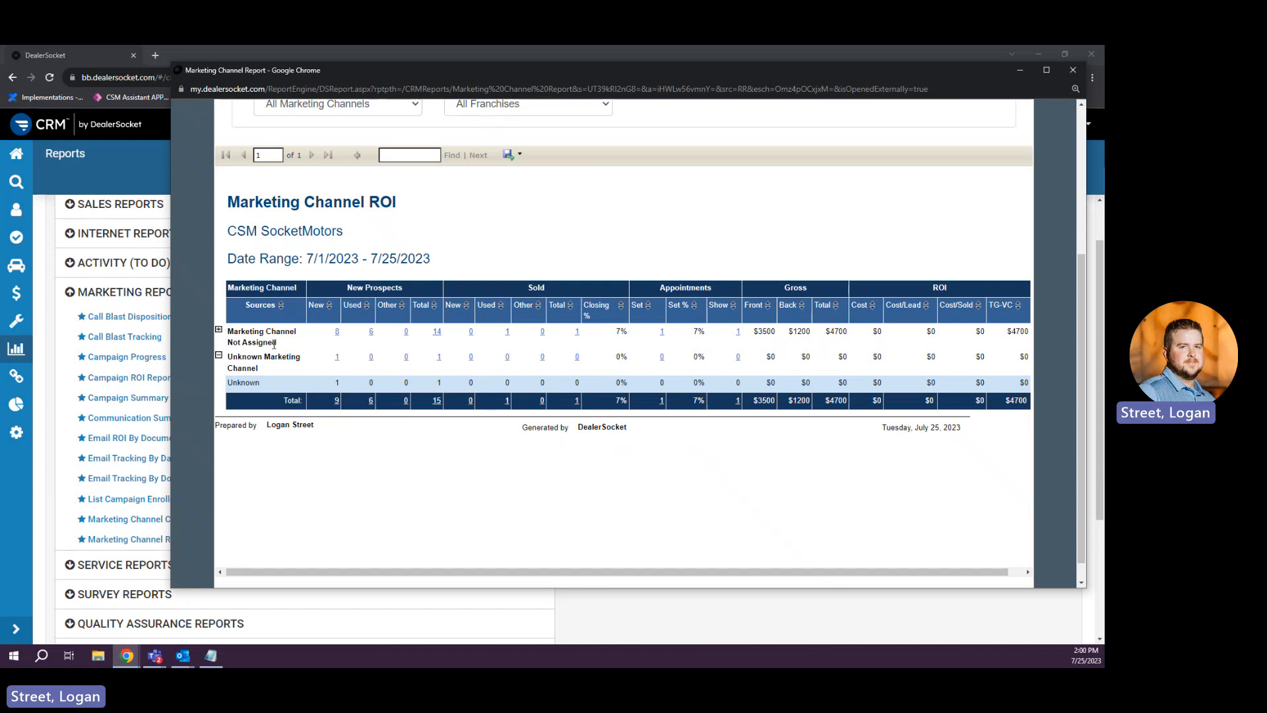
left_click_drag(275, 344, 253, 343)
left_click(219, 330)
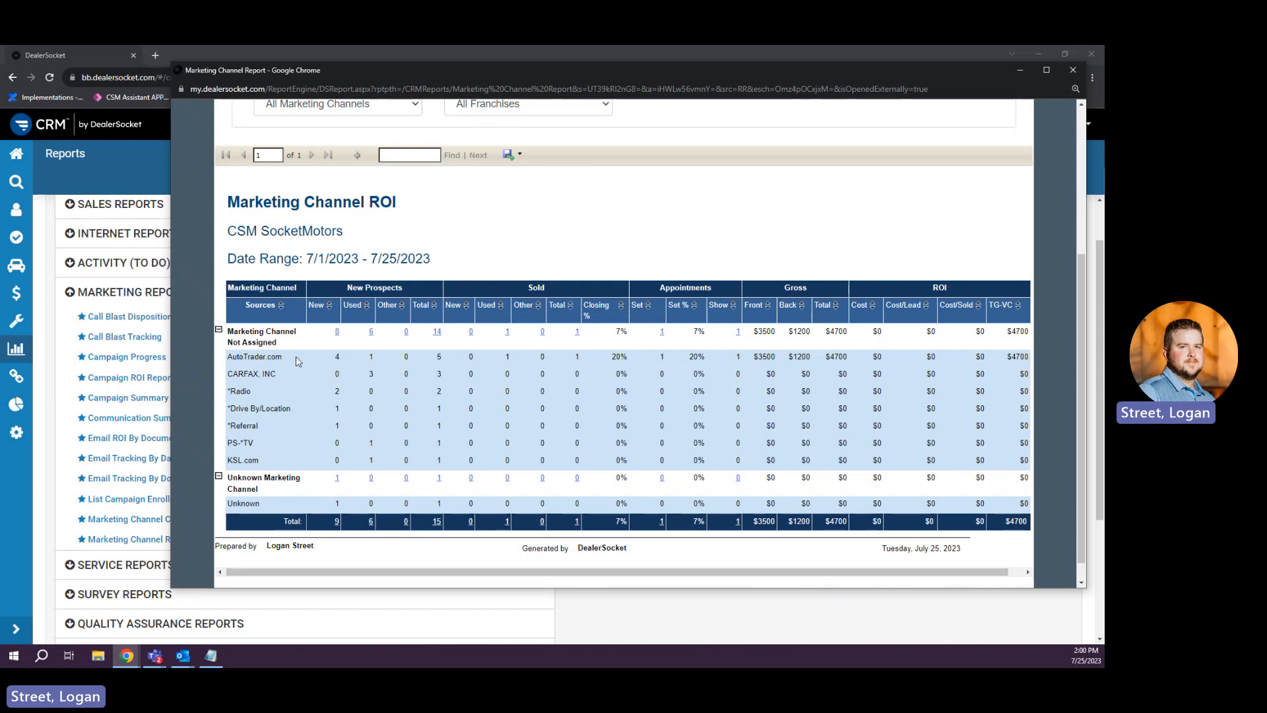
- Examine the AutoTrader.com row's prospects, sold, closing, appointment, gross and ROI figures under Marketing Channel Not Assigned
left_click_drag(446, 361, 423, 361)
left_click_drag(518, 361, 508, 357)
left_click_drag(629, 360, 612, 365)
left_click(681, 362)
left_click_drag(655, 360, 693, 365)
left_click(707, 359)
left_click_drag(777, 362, 830, 357)
left_click(866, 362)
left_click_drag(878, 356, 1000, 364)
left_click(1014, 356)
left_click_drag(286, 348, 242, 333)
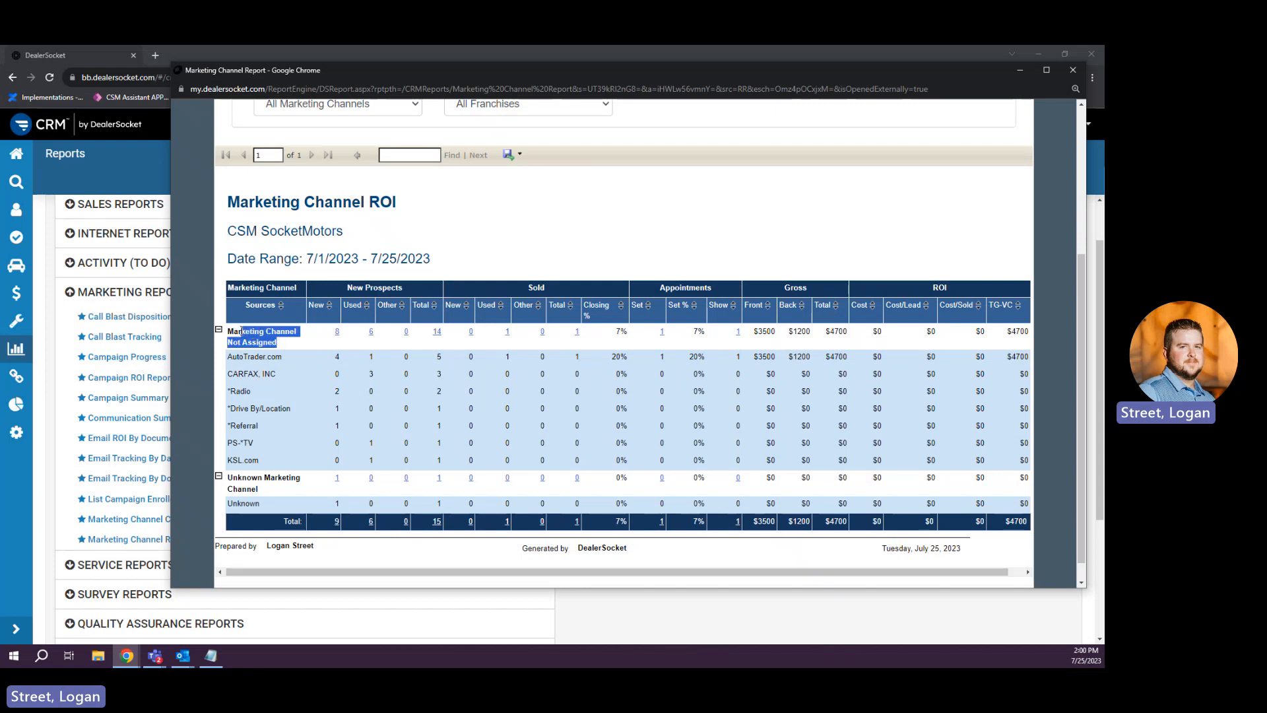
left_click(249, 334)
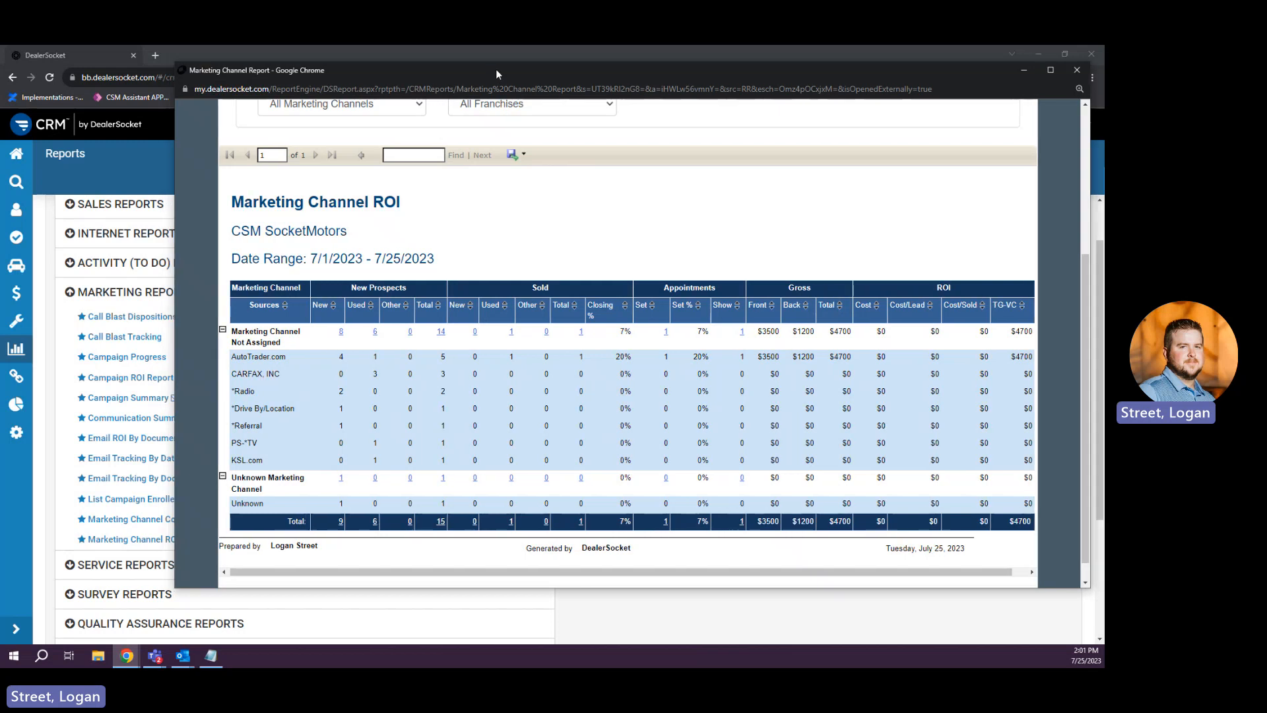
- Move the report window out of the way and open Marketing Channel Management in the marketing administration settings
left_click_drag(496, 68, 1103, 122)
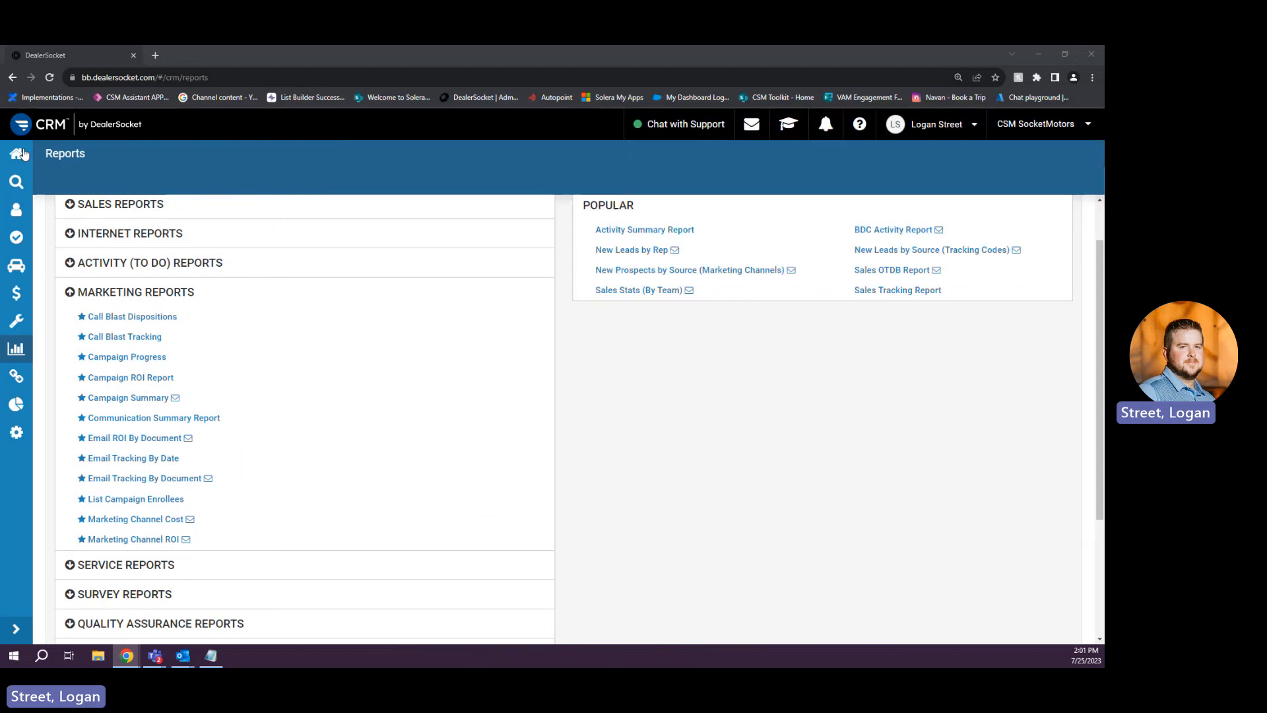
left_click(16, 442)
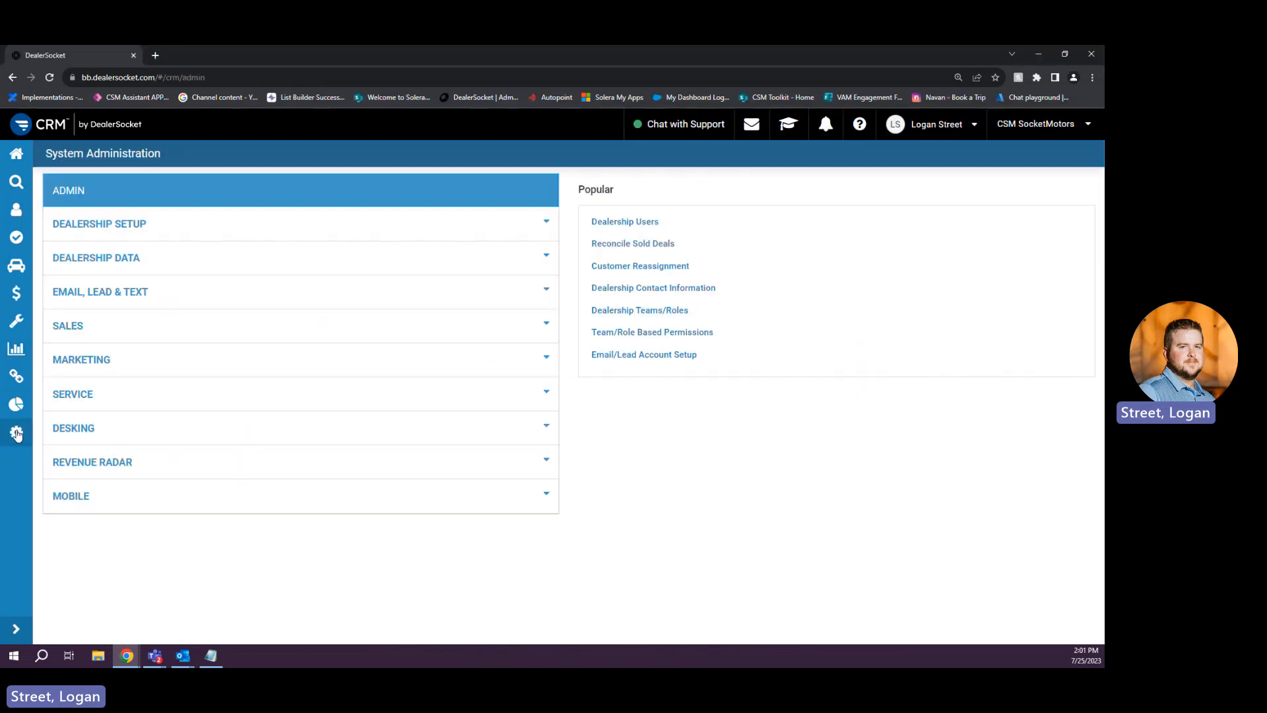
left_click(93, 362)
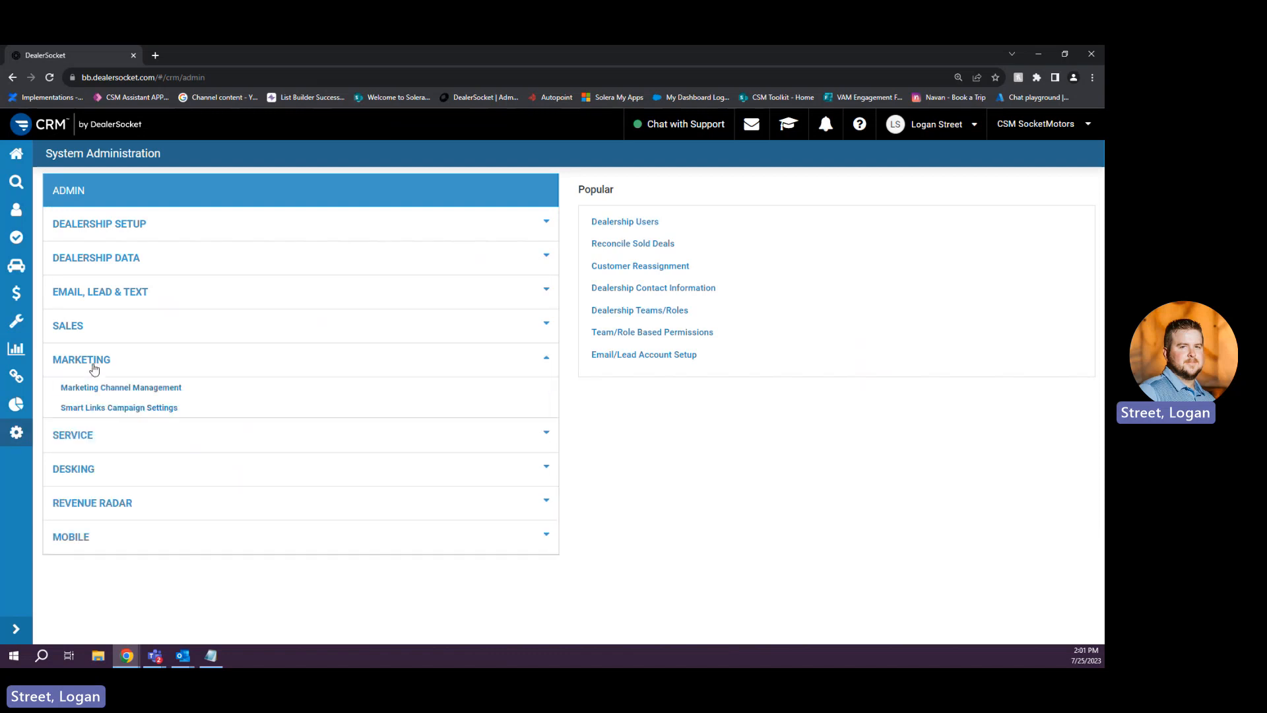
left_click(96, 388)
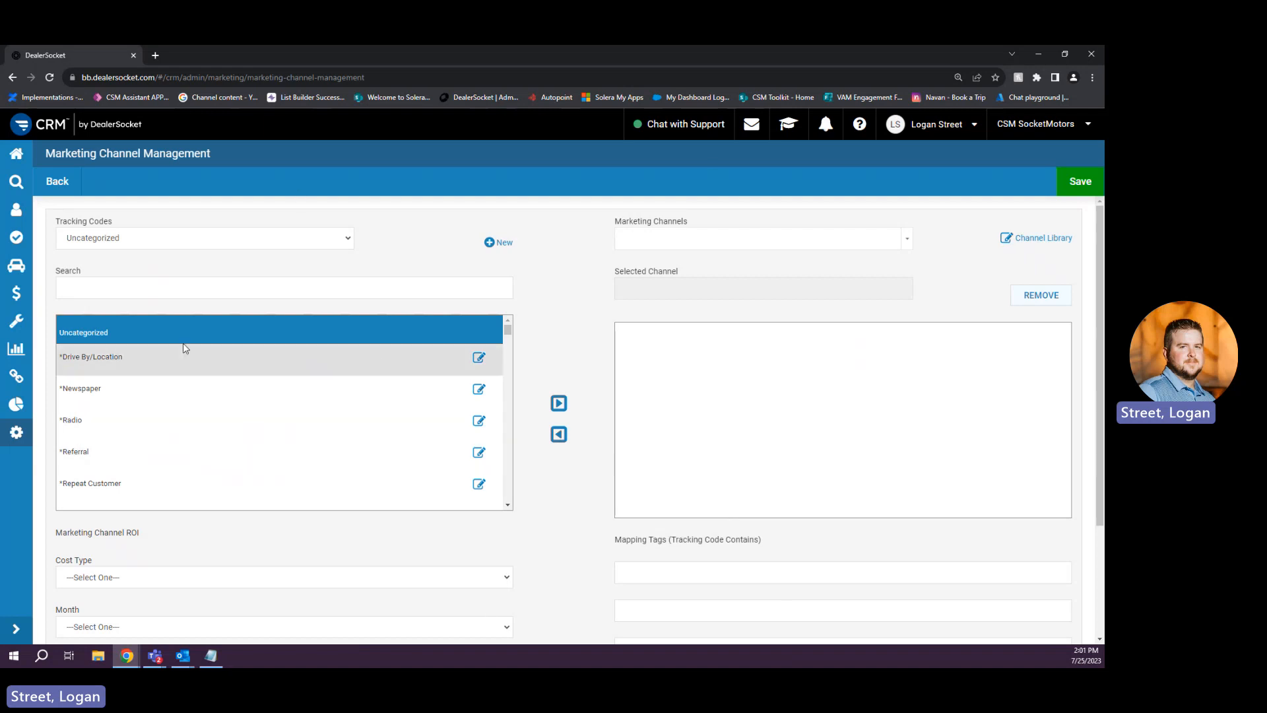
- Review the uncategorized tracking codes and the marketing channel list, checking them against the ROI report
scroll(181, 374, "down", 2)
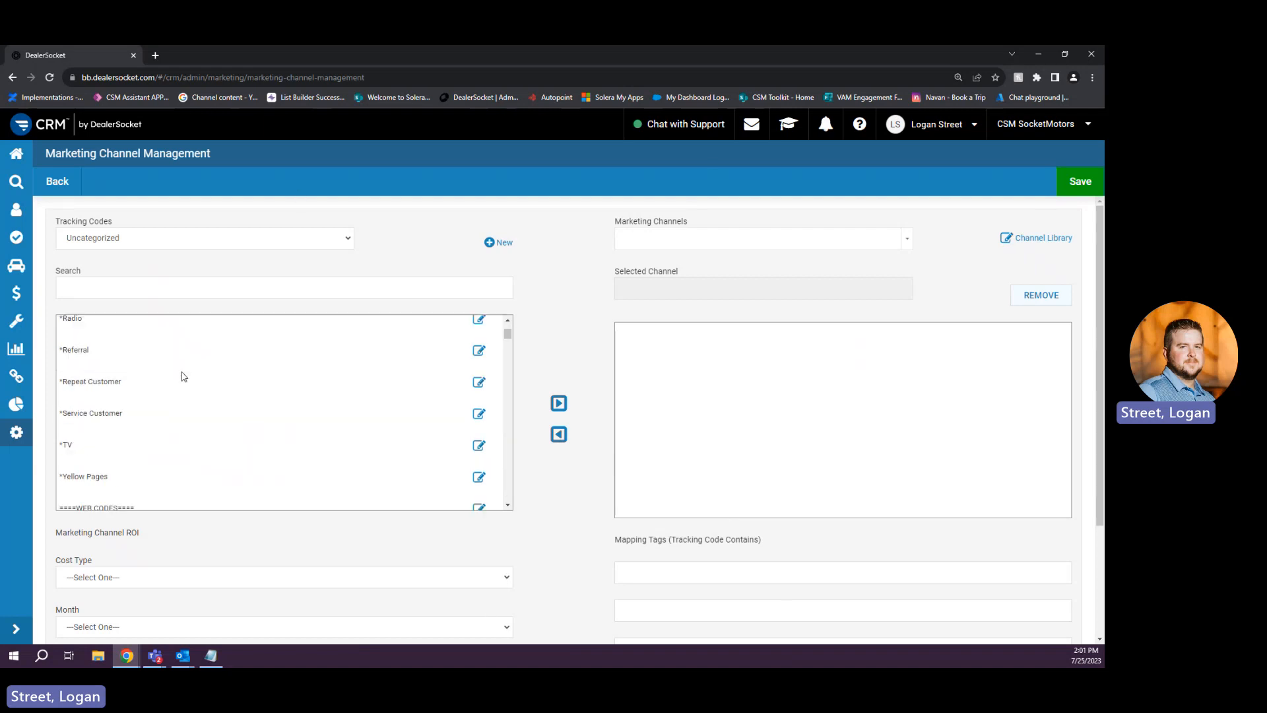
scroll(264, 366, "up", 2)
left_click_drag(511, 331, 142, 338)
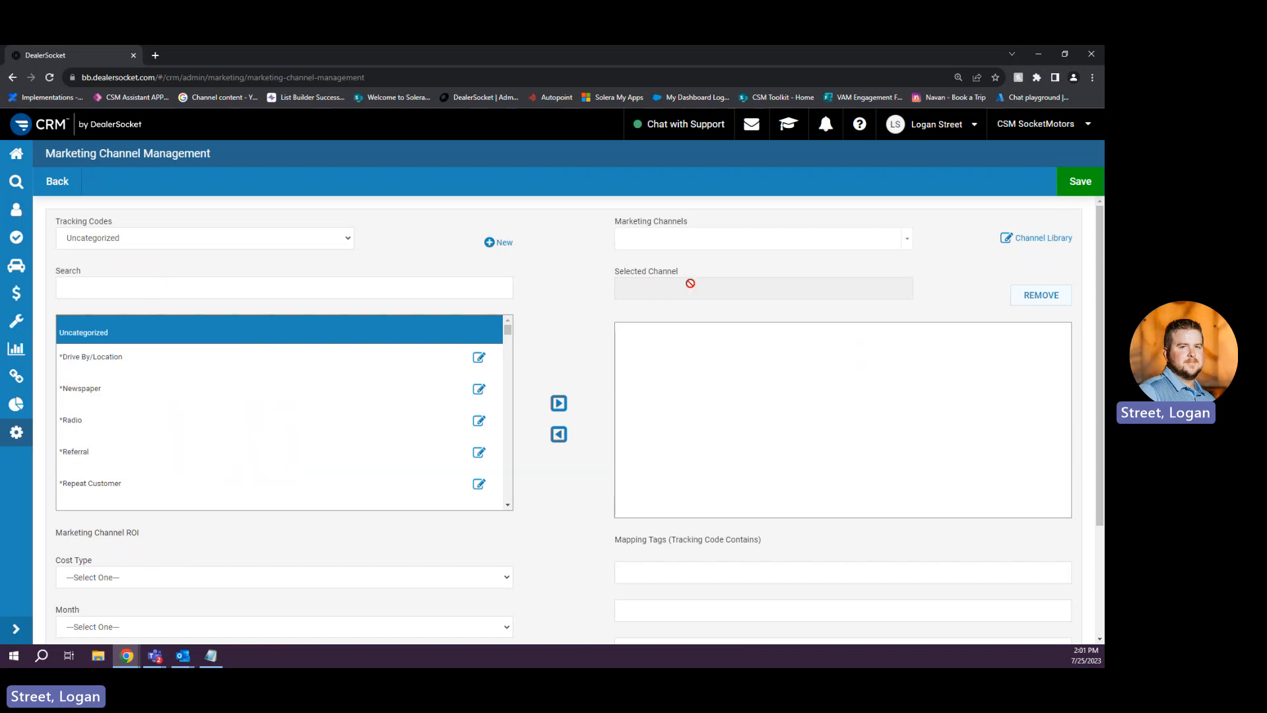
left_click(909, 243)
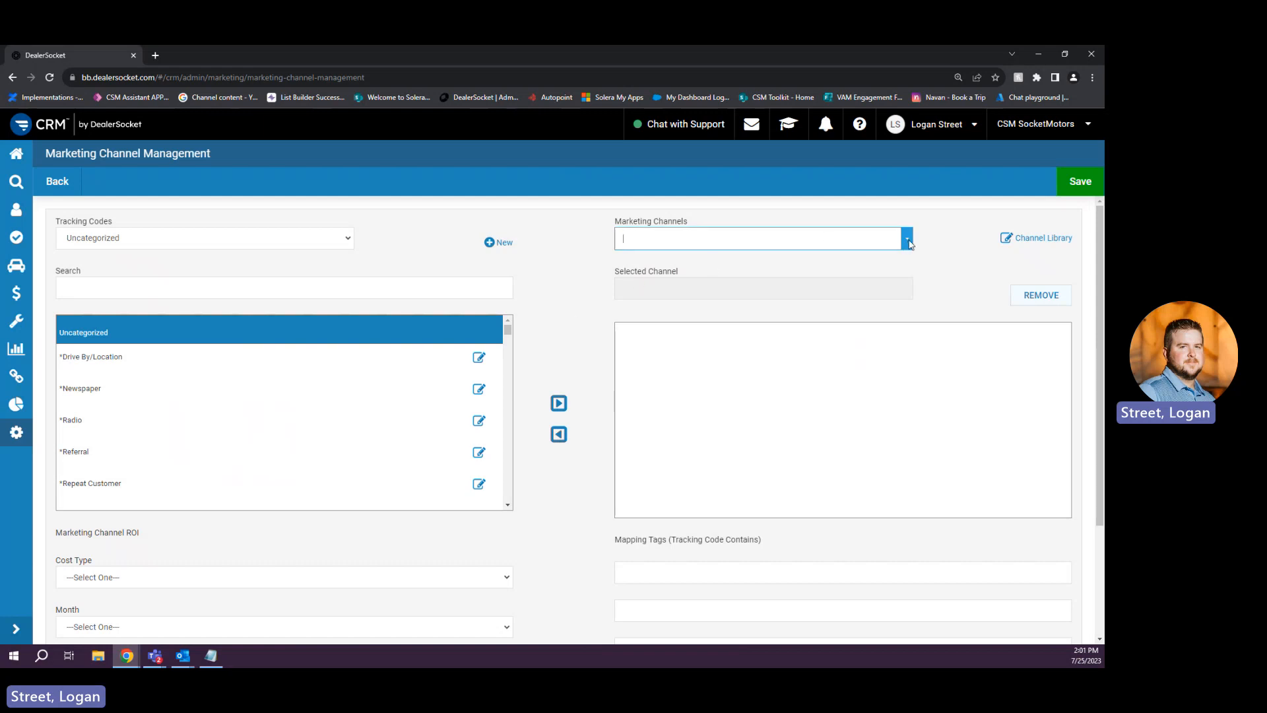
left_click_drag(1254, 115, 385, 109)
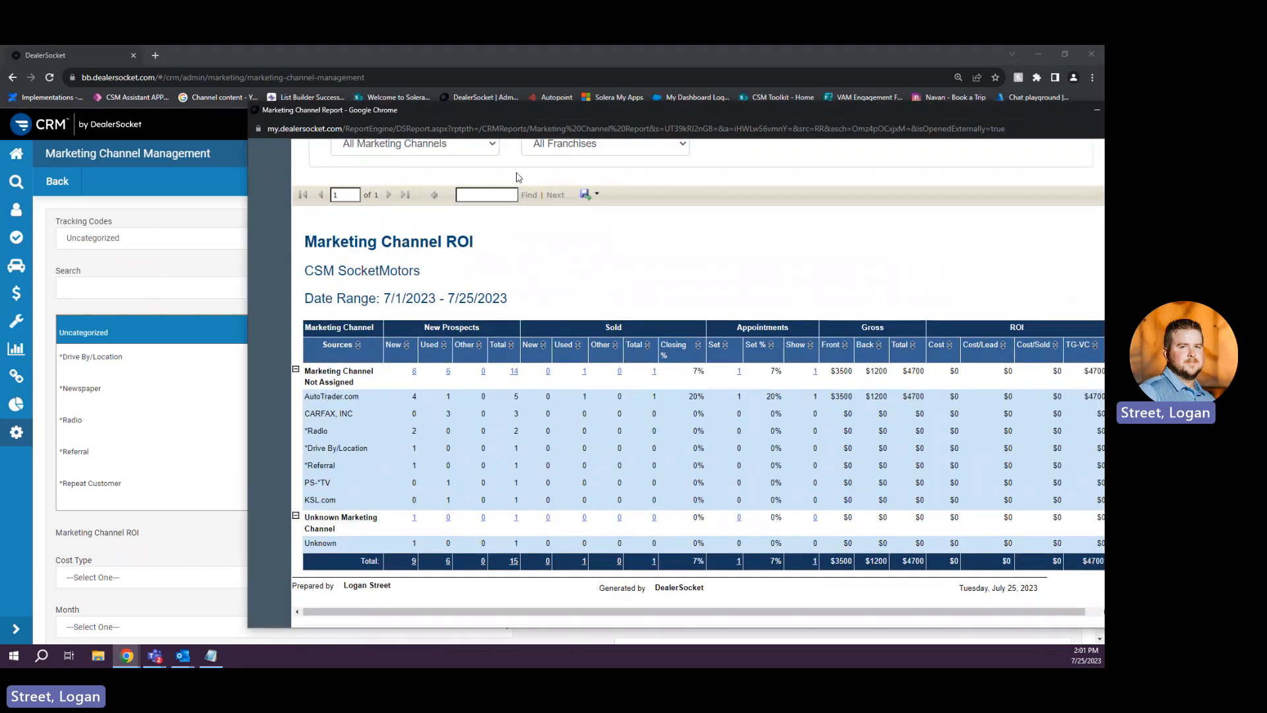
left_click_drag(509, 115, 1254, 115)
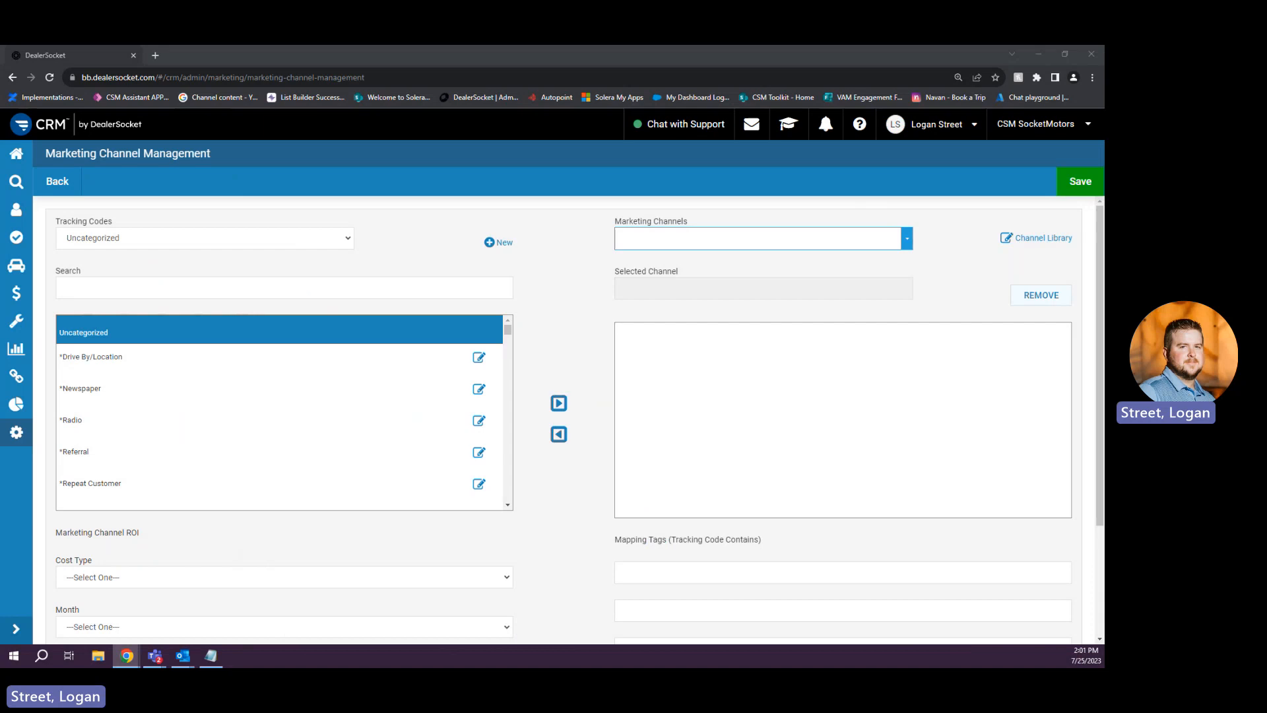
- Search the Channel Library for "autotrader", add AutoTrader to the active channels, and save
left_click(1008, 238)
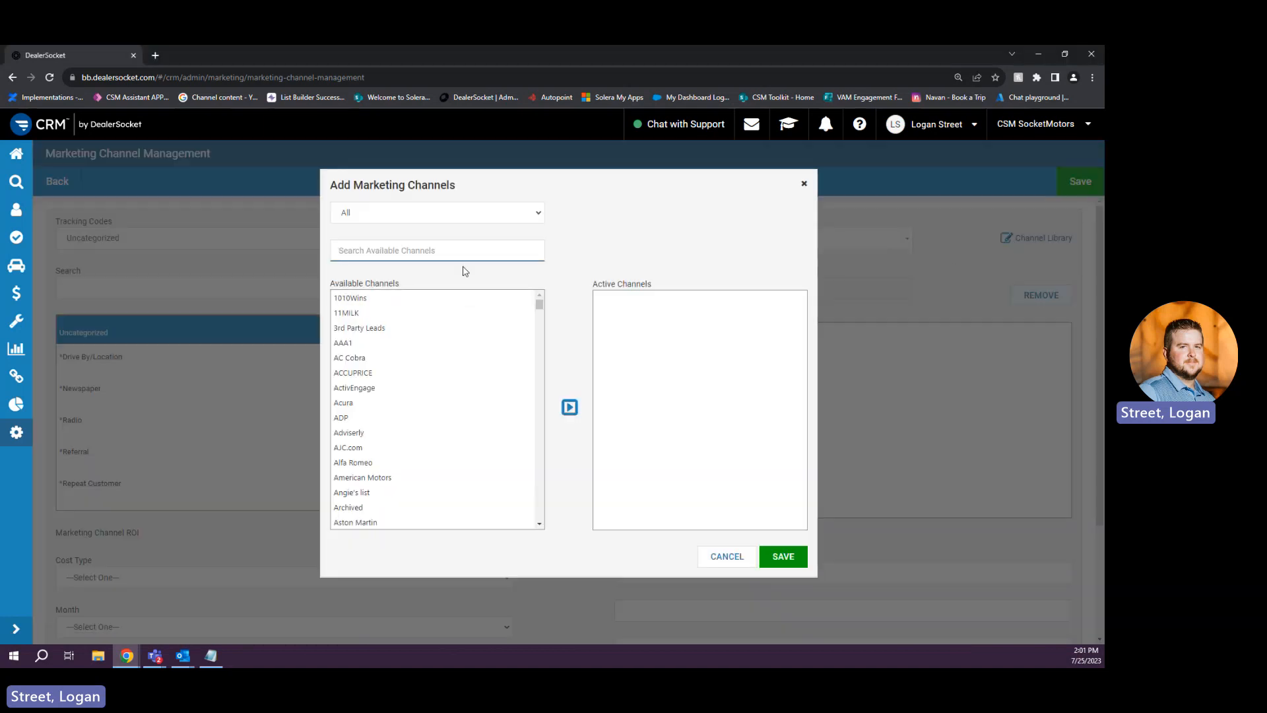
left_click(462, 254)
type("autotrader")
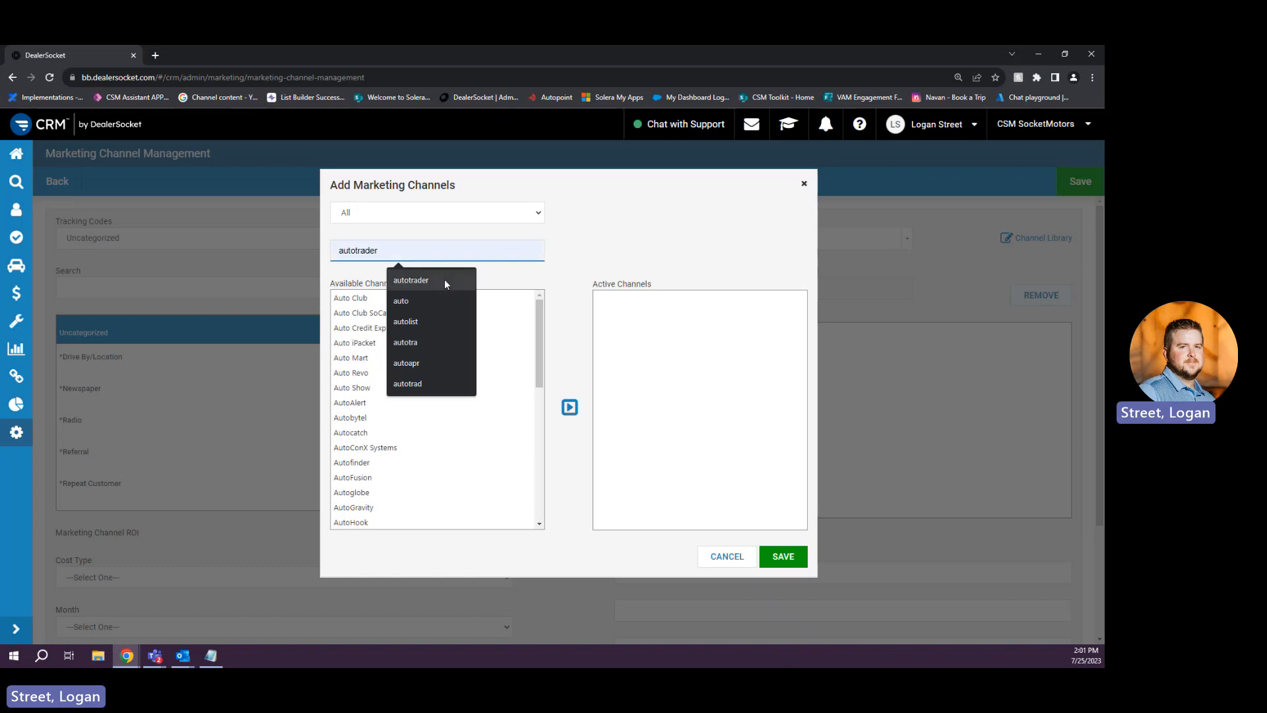
left_click(439, 281)
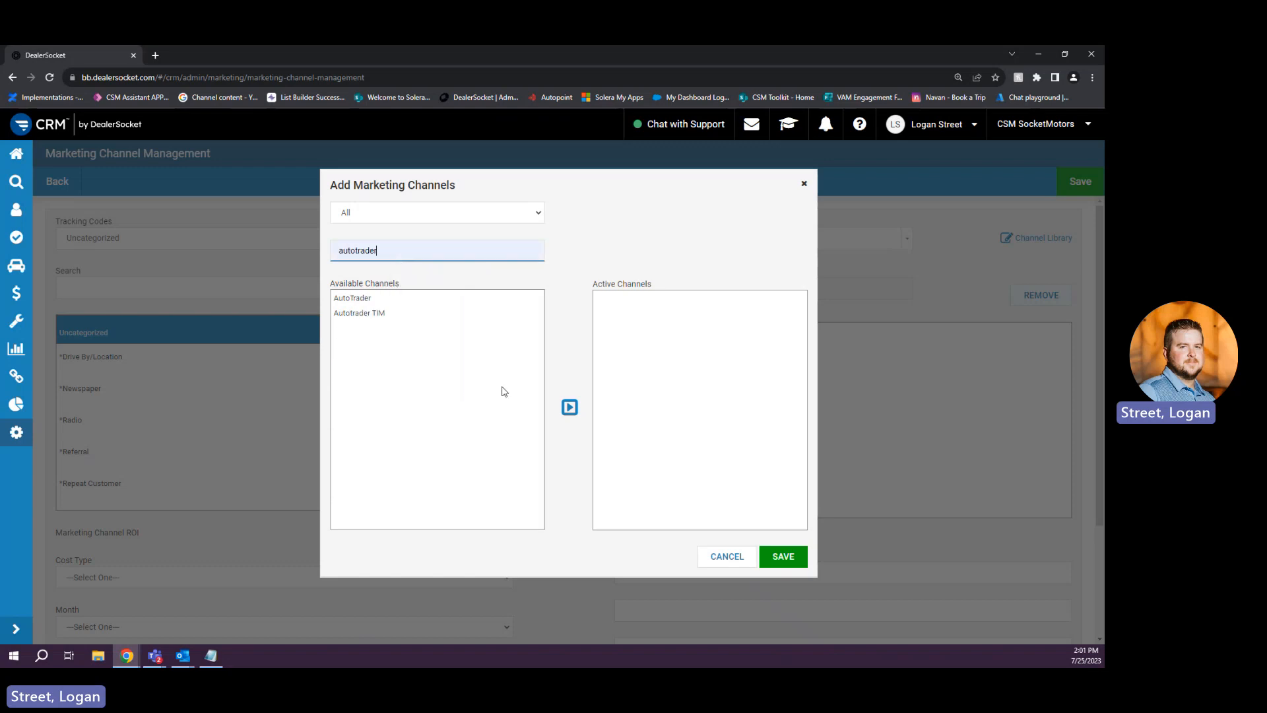
left_click(383, 301)
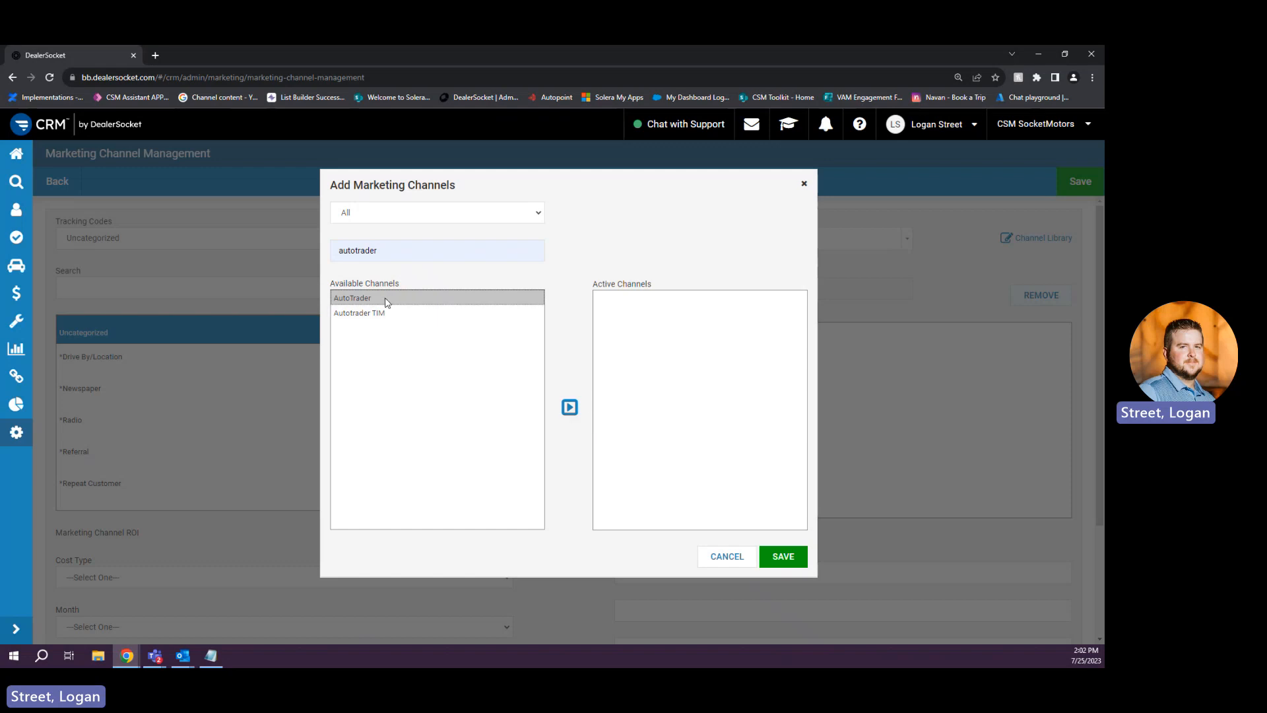
left_click(568, 407)
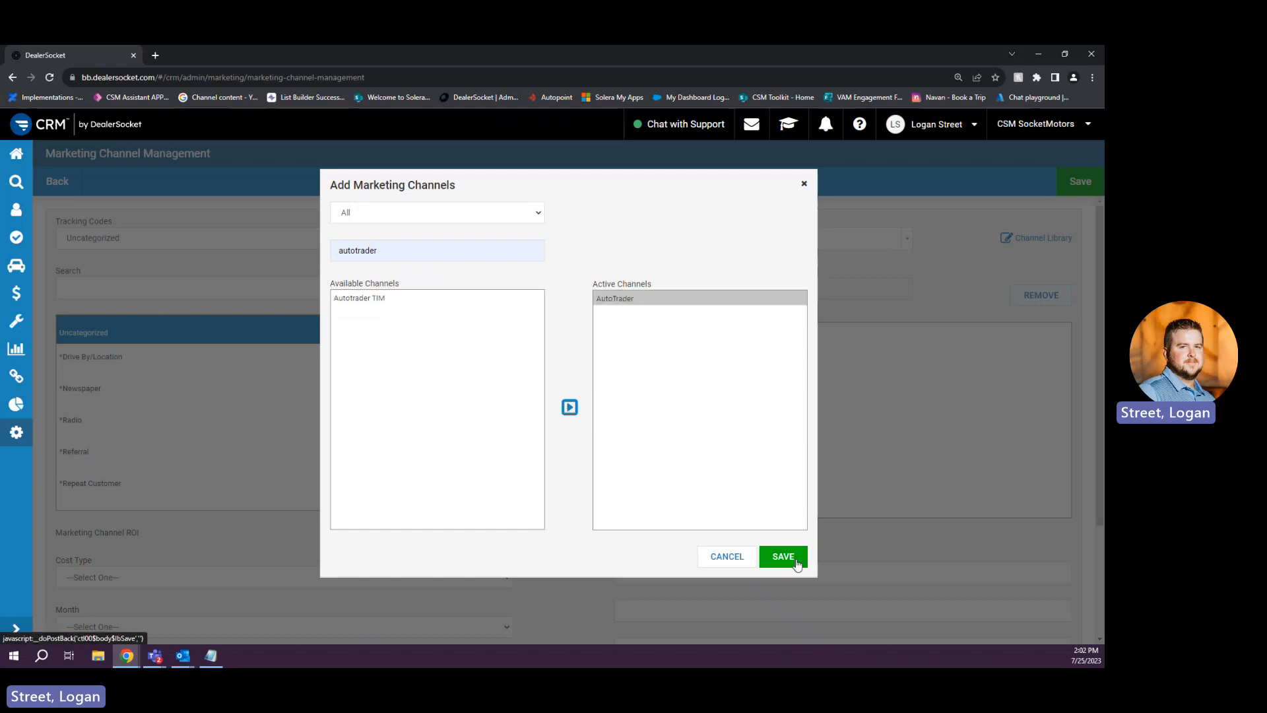
left_click(784, 558)
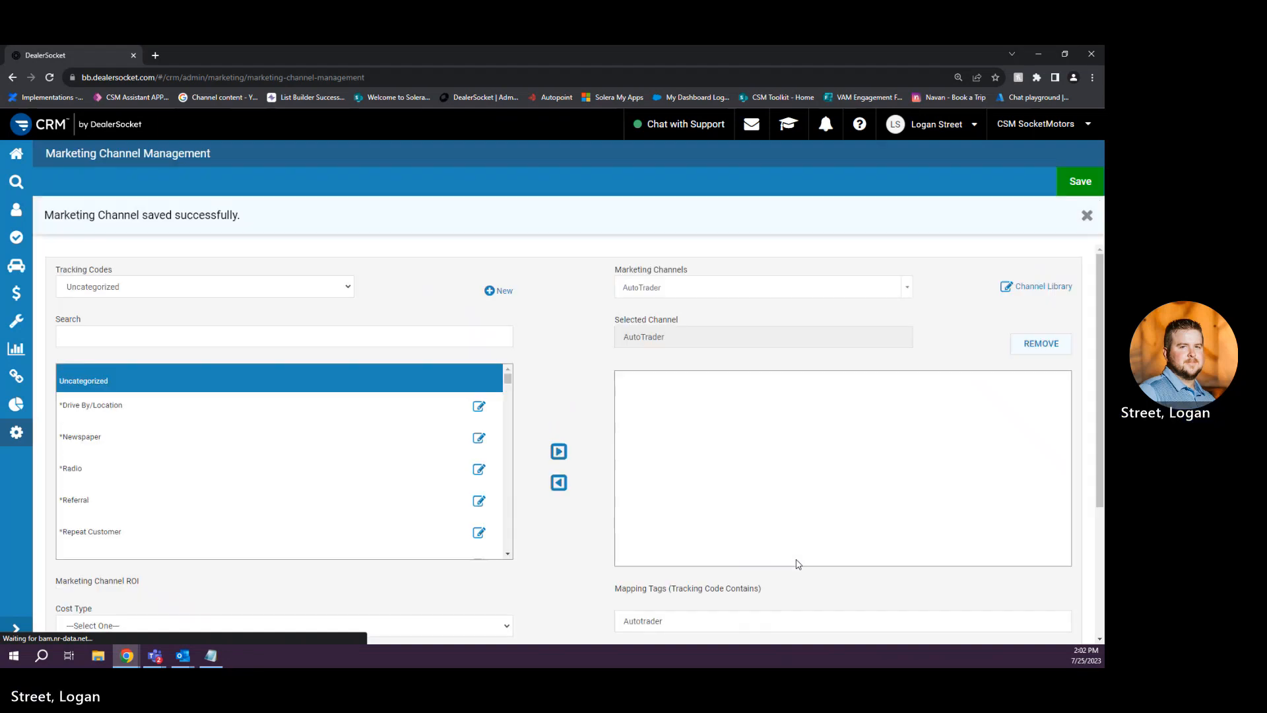
- Search the uncategorized tracking codes for "auto", assign AutoTrader.com to the AutoTrader marketing channel, and save
left_click(712, 288)
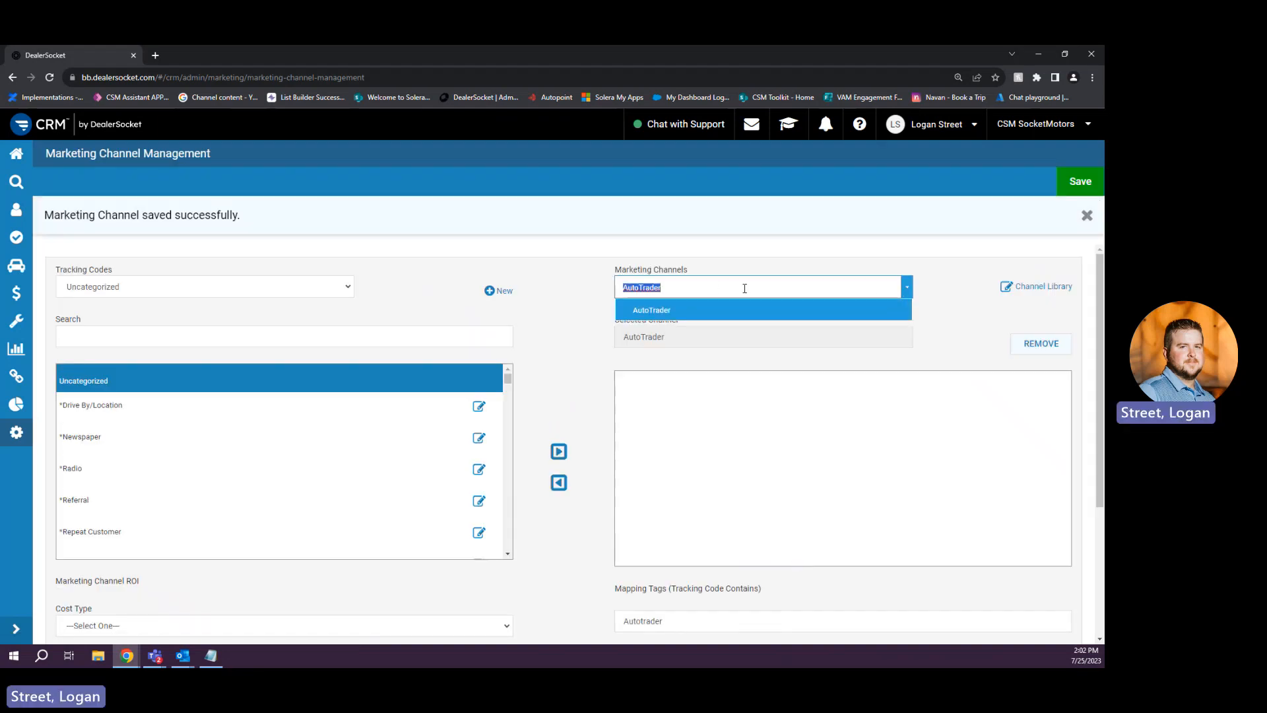
left_click(745, 289)
scroll(294, 462, "down", 3)
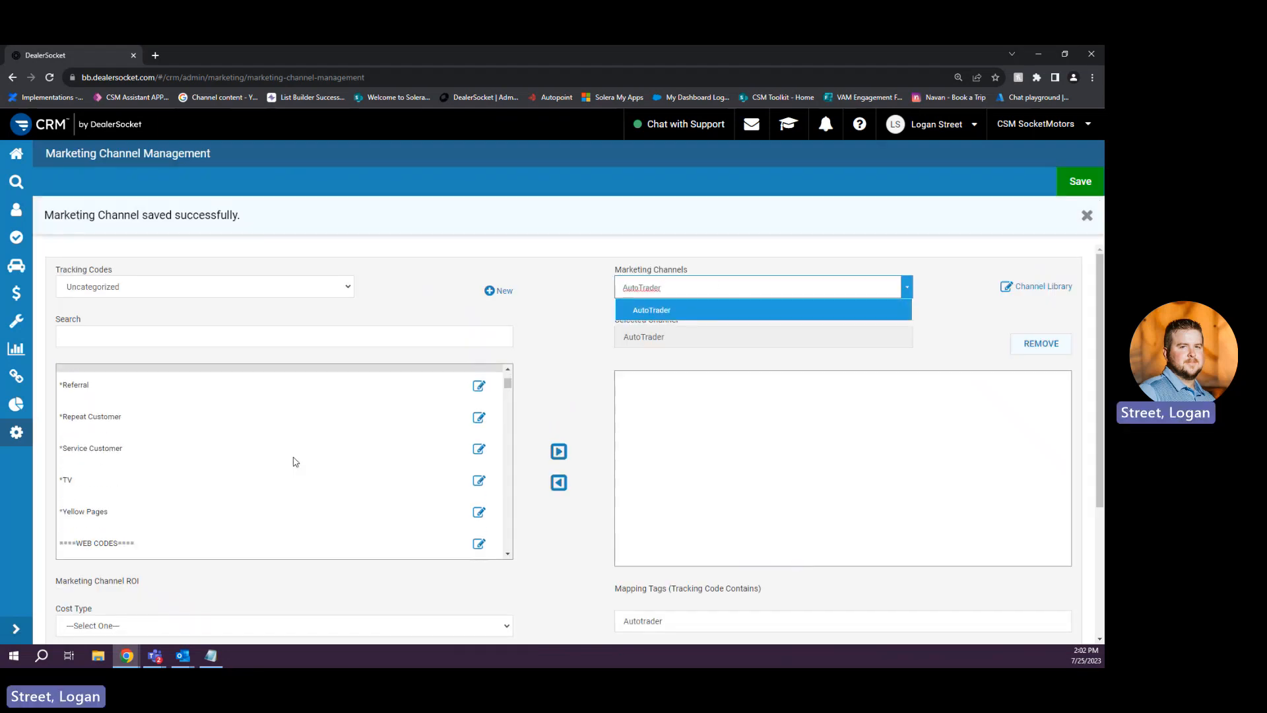
scroll(295, 462, "down", 5)
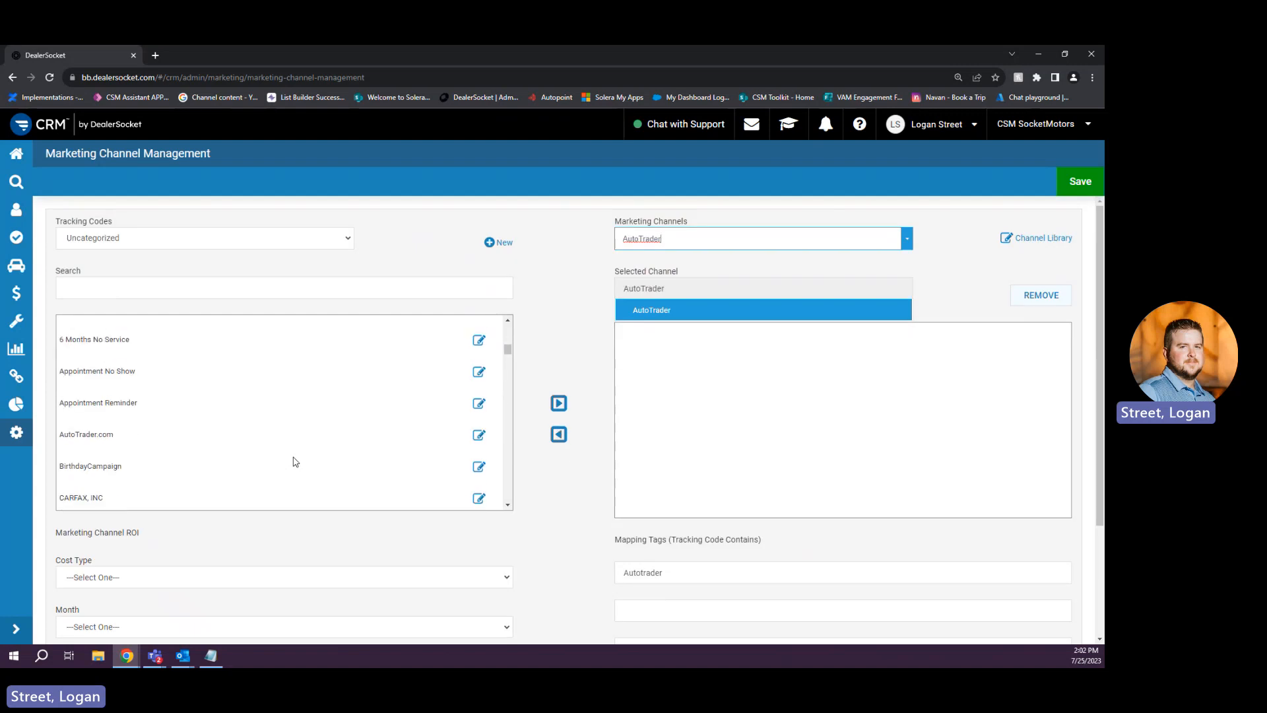
scroll(295, 461, "up", 4)
scroll(294, 460, "up", 4)
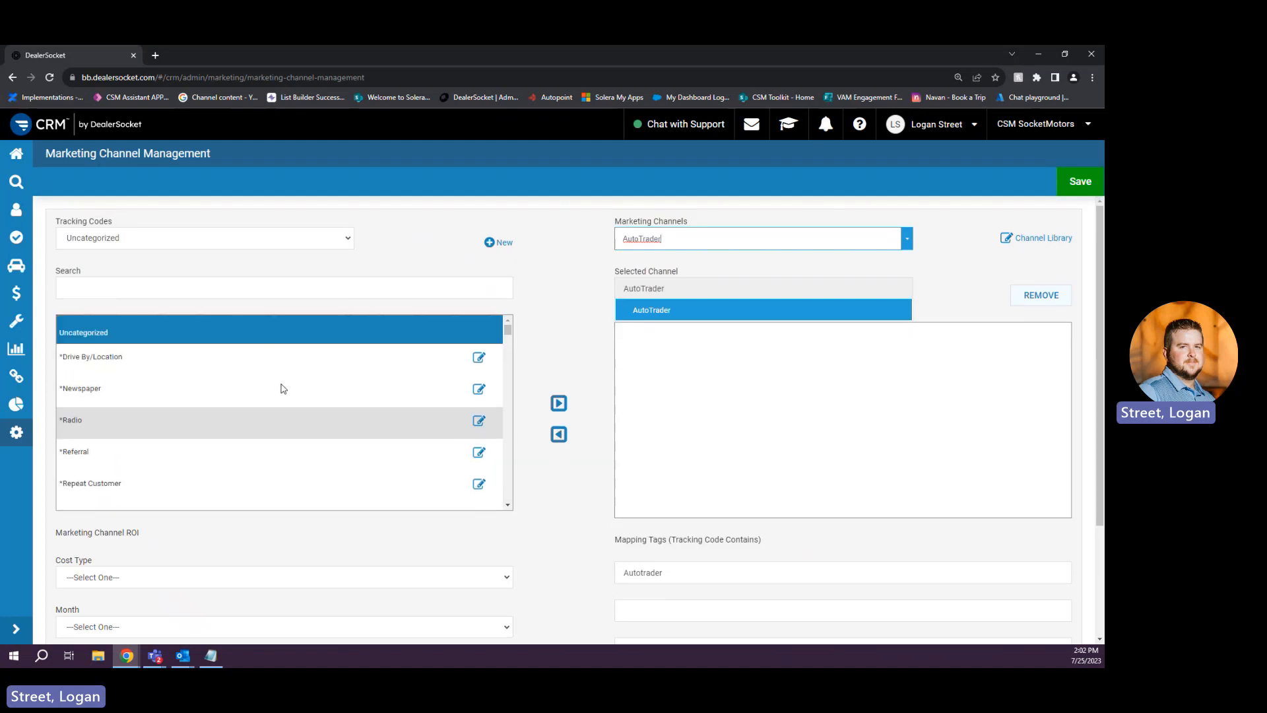
left_click(293, 284)
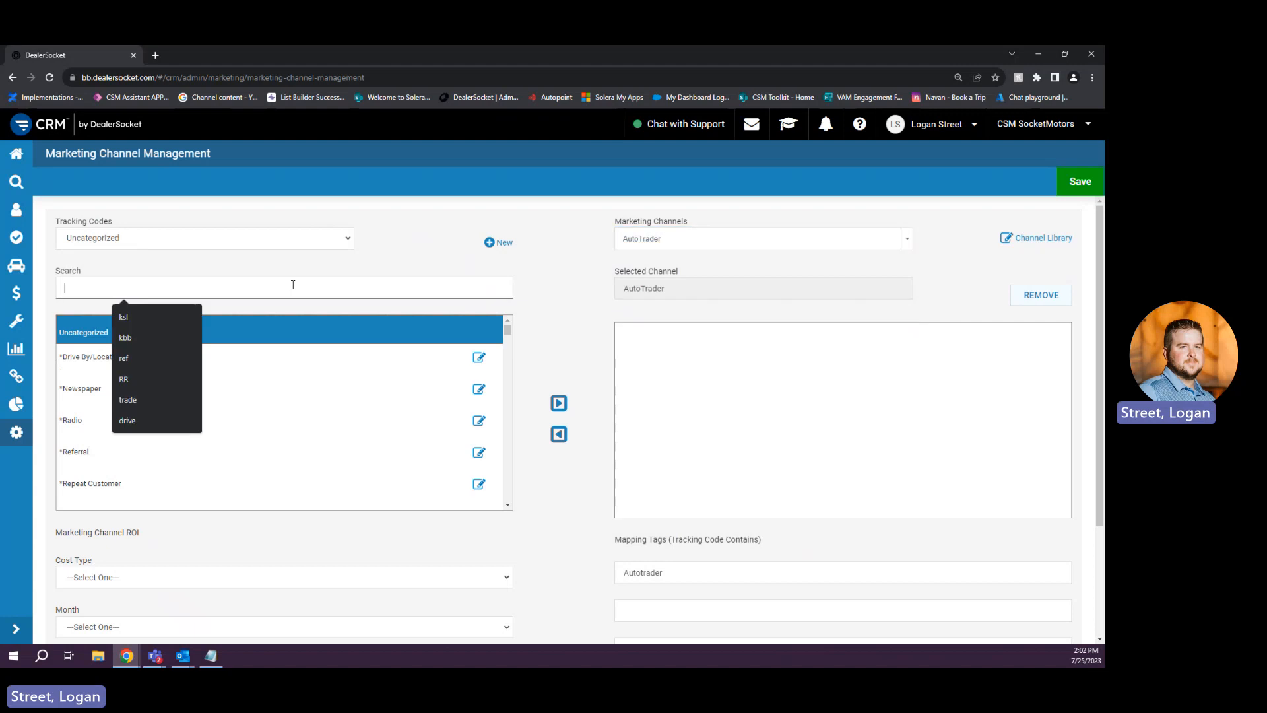
type("auto")
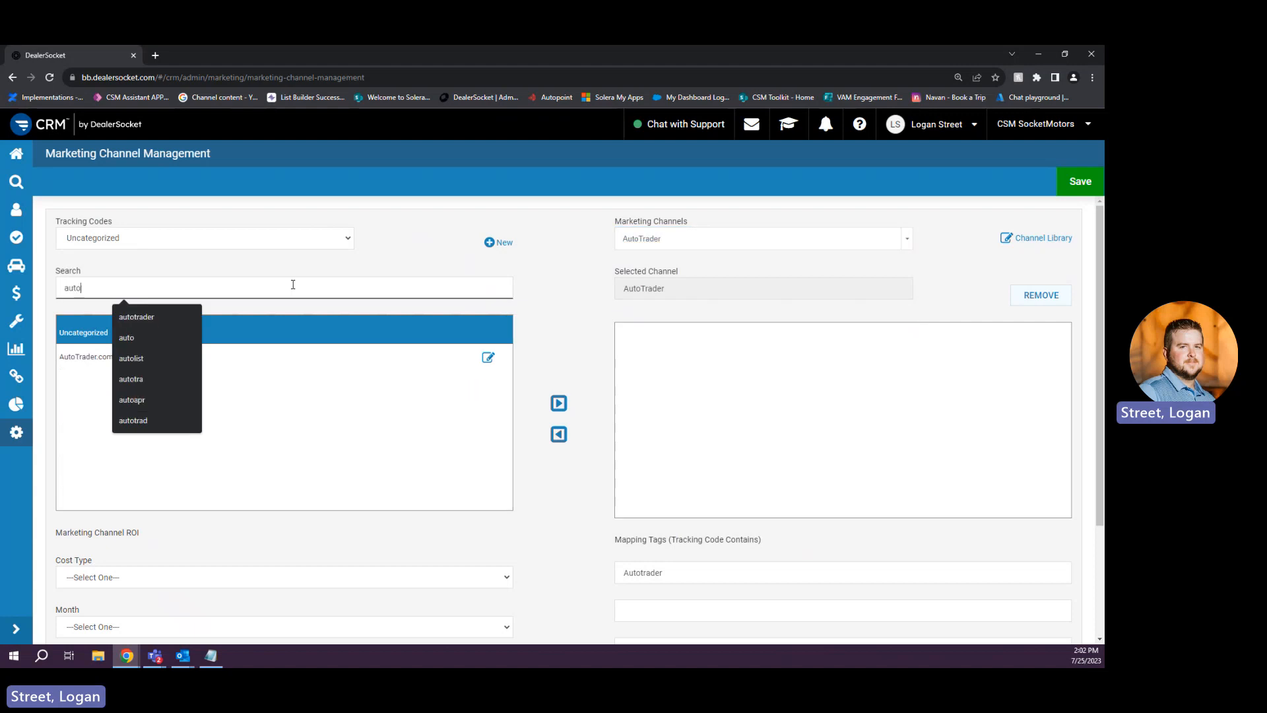
left_click(278, 430)
left_click(173, 364)
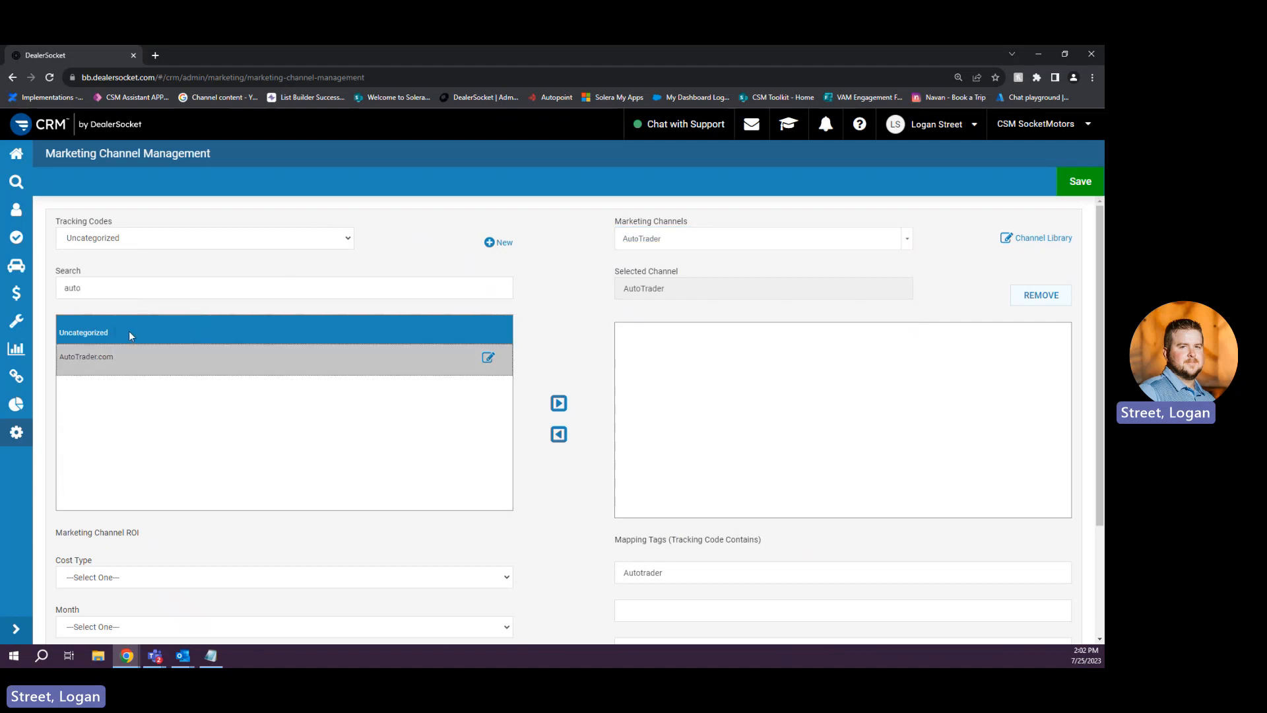
left_click(558, 403)
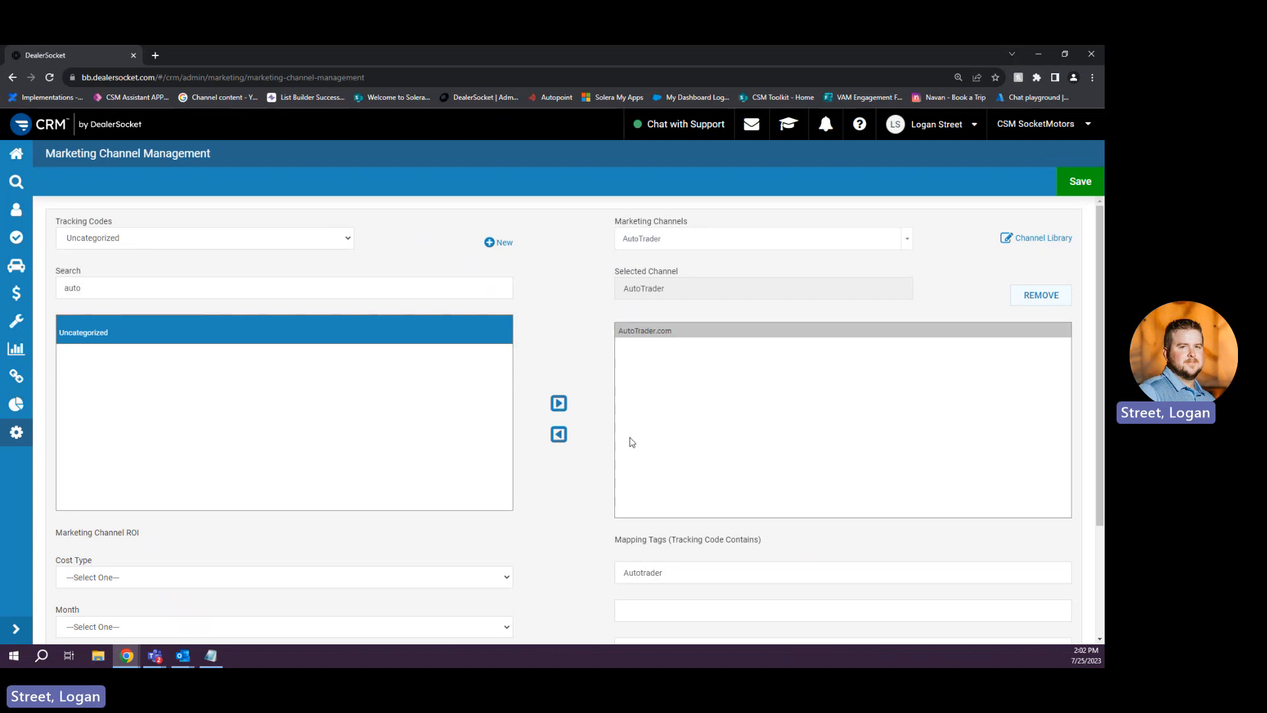
left_click(1078, 190)
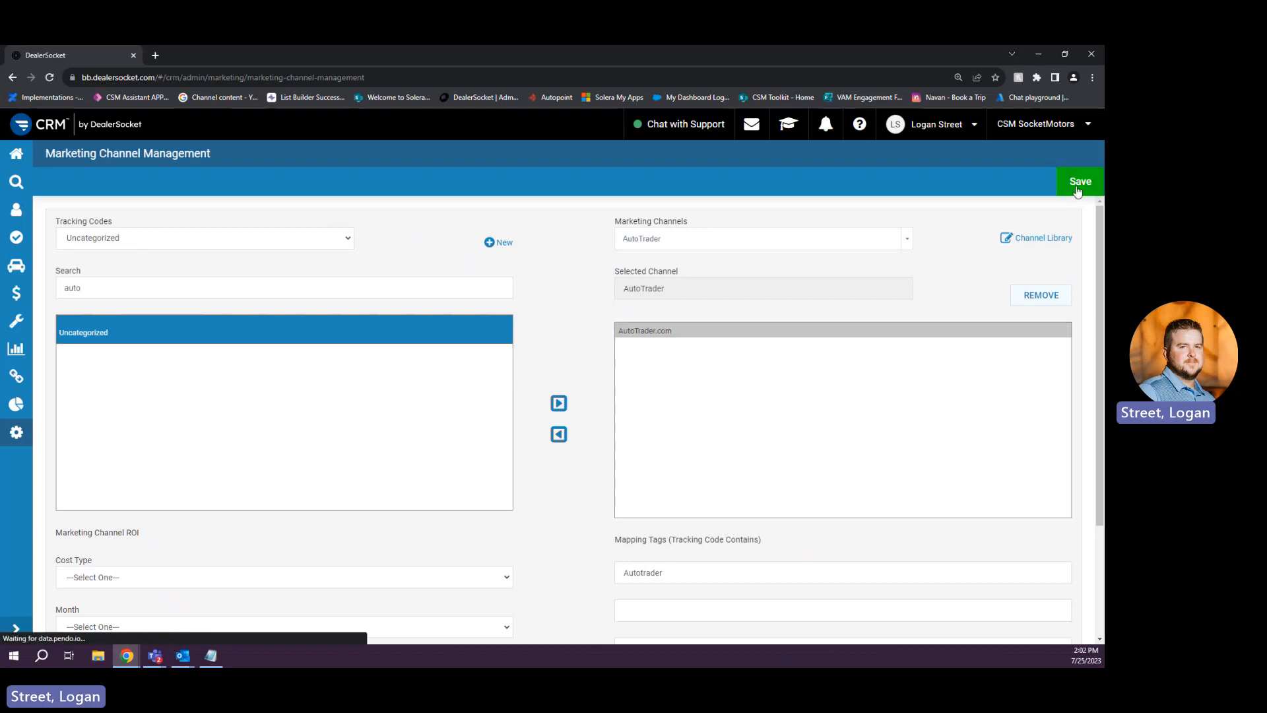
- Return to the Marketing Channel Report window and rerun the report for 7/1/2023 - 7/25/2023
left_click_drag(1266, 98, 396, 93)
scroll(602, 208, "up", 4)
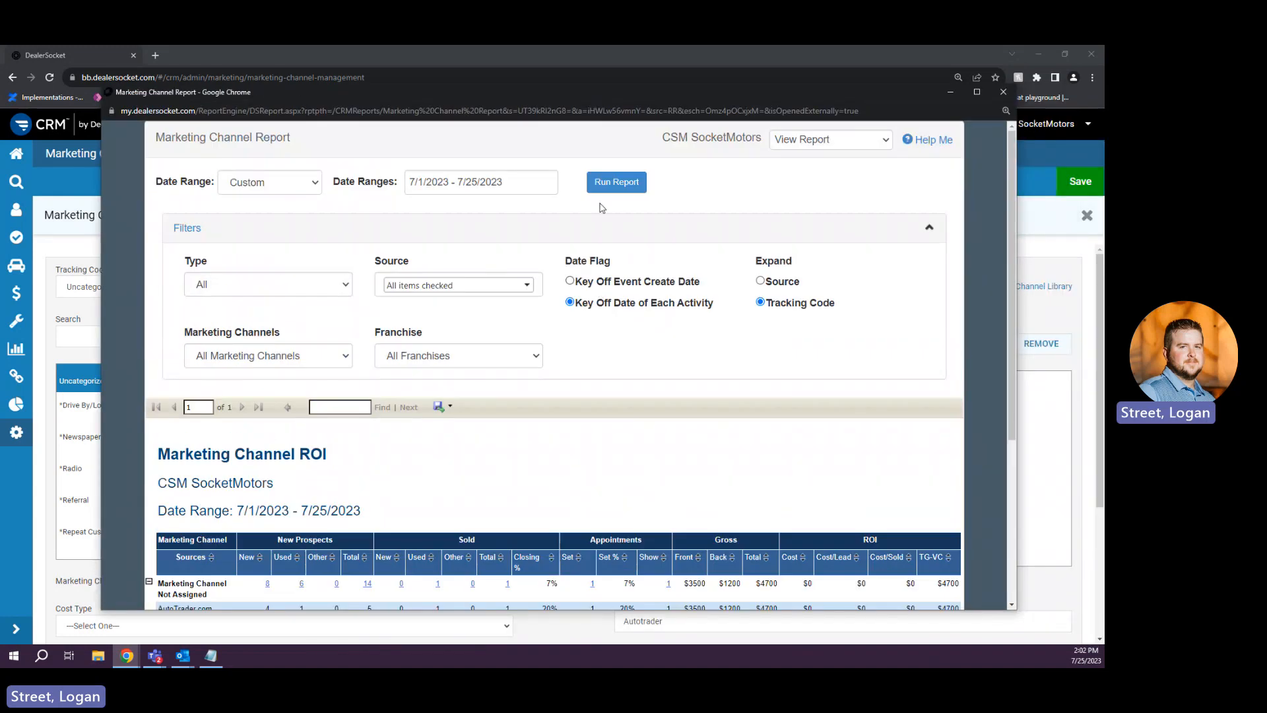
left_click(617, 182)
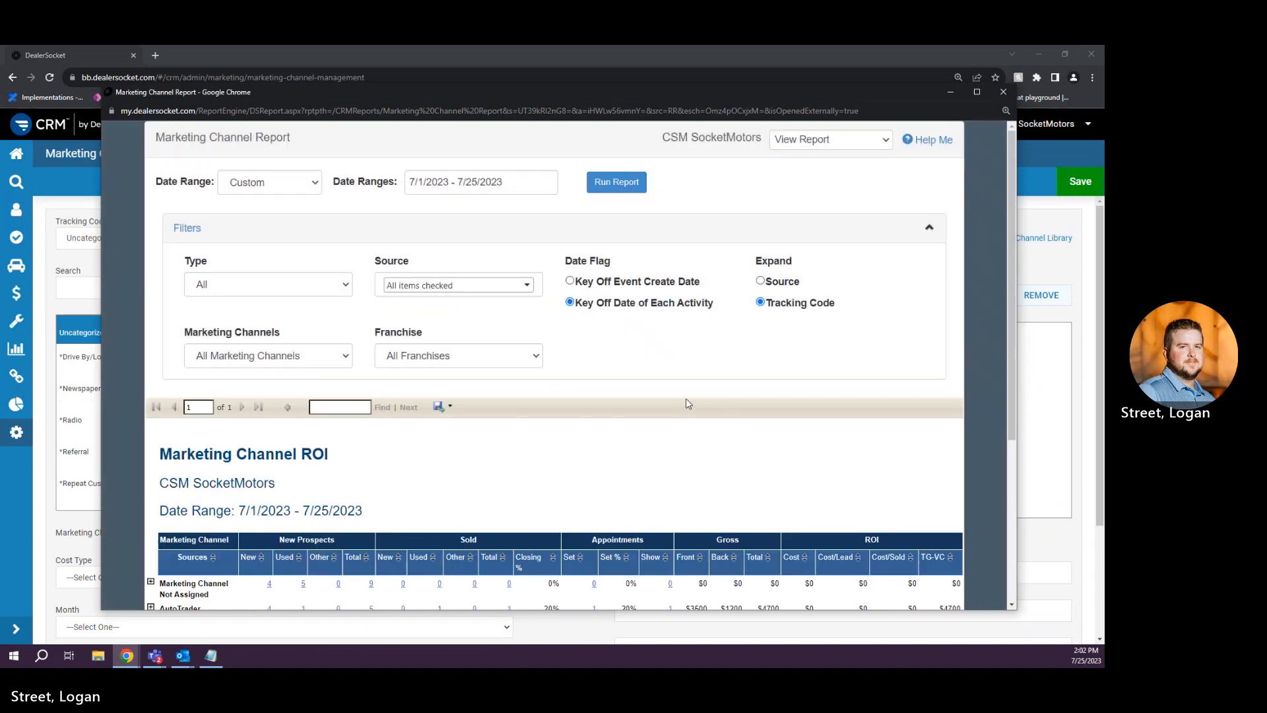
scroll(687, 404, "down", 3)
- Expand the AutoTrader channel in the report and examine AutoTrader.com's prospects and sold figures
left_click_drag(202, 436, 162, 446)
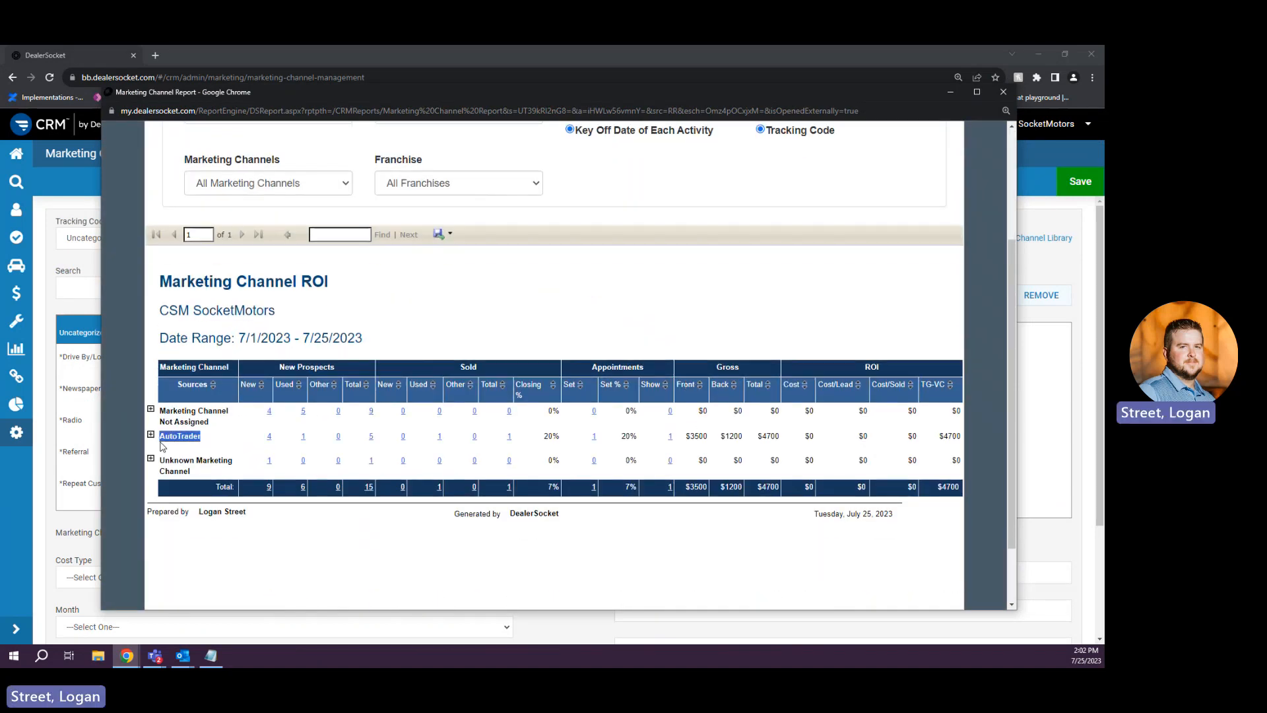
left_click(202, 437)
left_click(151, 435)
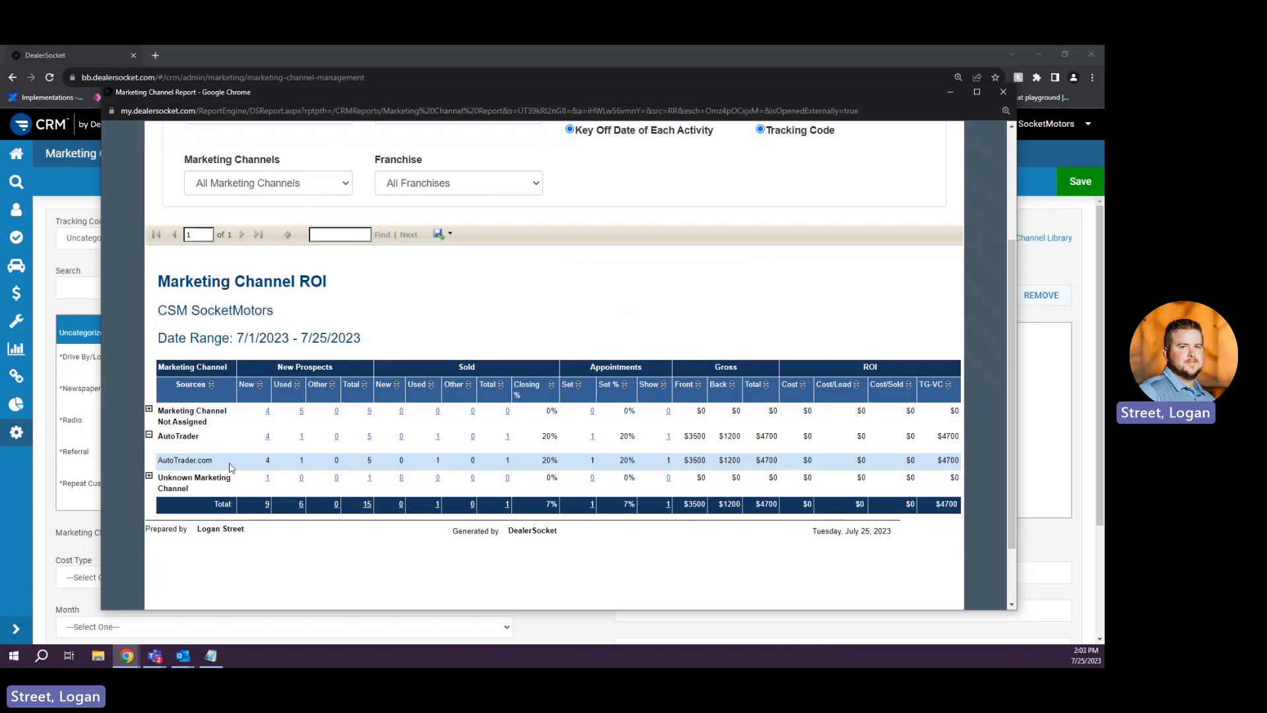
left_click_drag(263, 462, 401, 466)
left_click(437, 462)
- Back in Marketing Channel Management, search tracking codes for "car", assign CARFAX, INC to the AutoTrader channel, and save
left_click(48, 309)
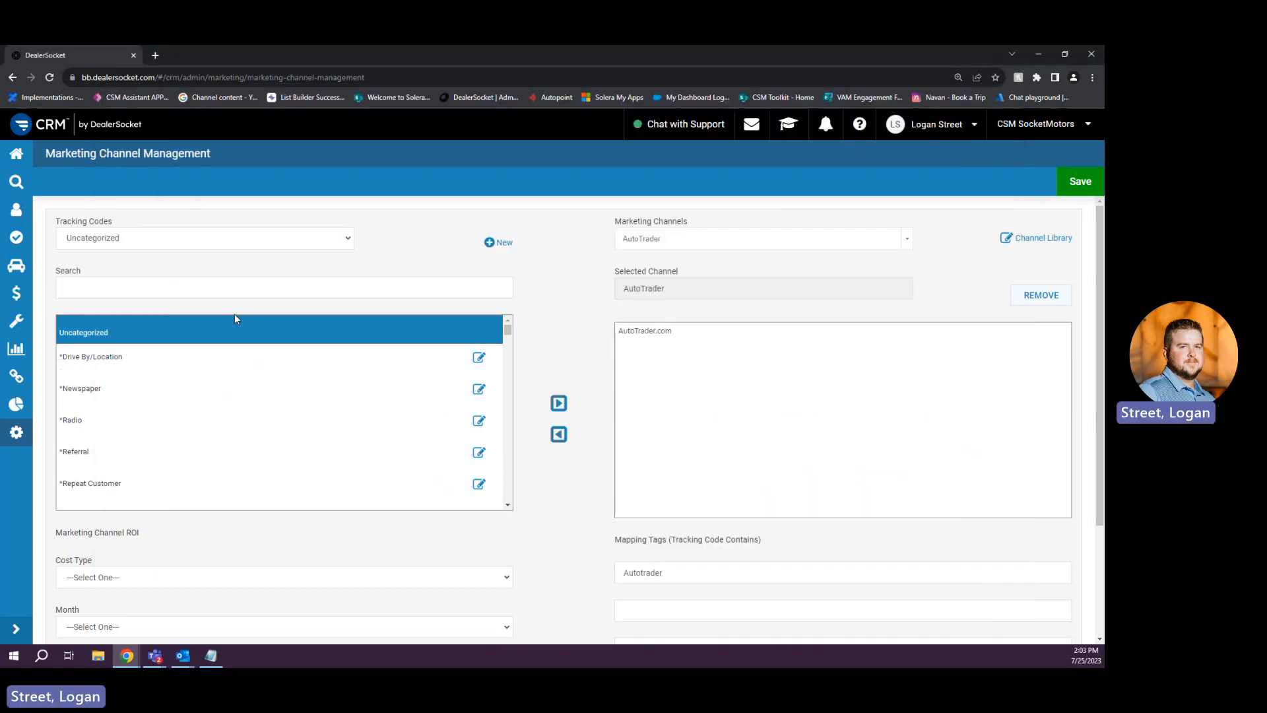
left_click(175, 285)
type("car")
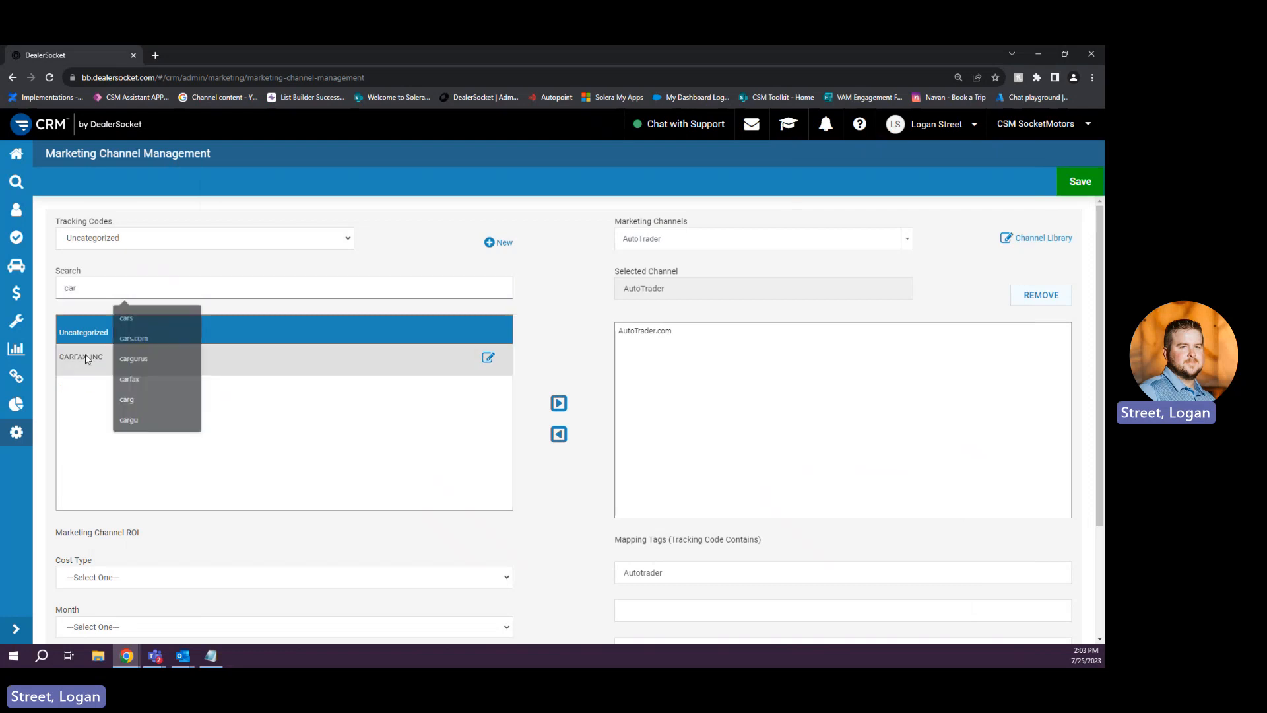
left_click(559, 403)
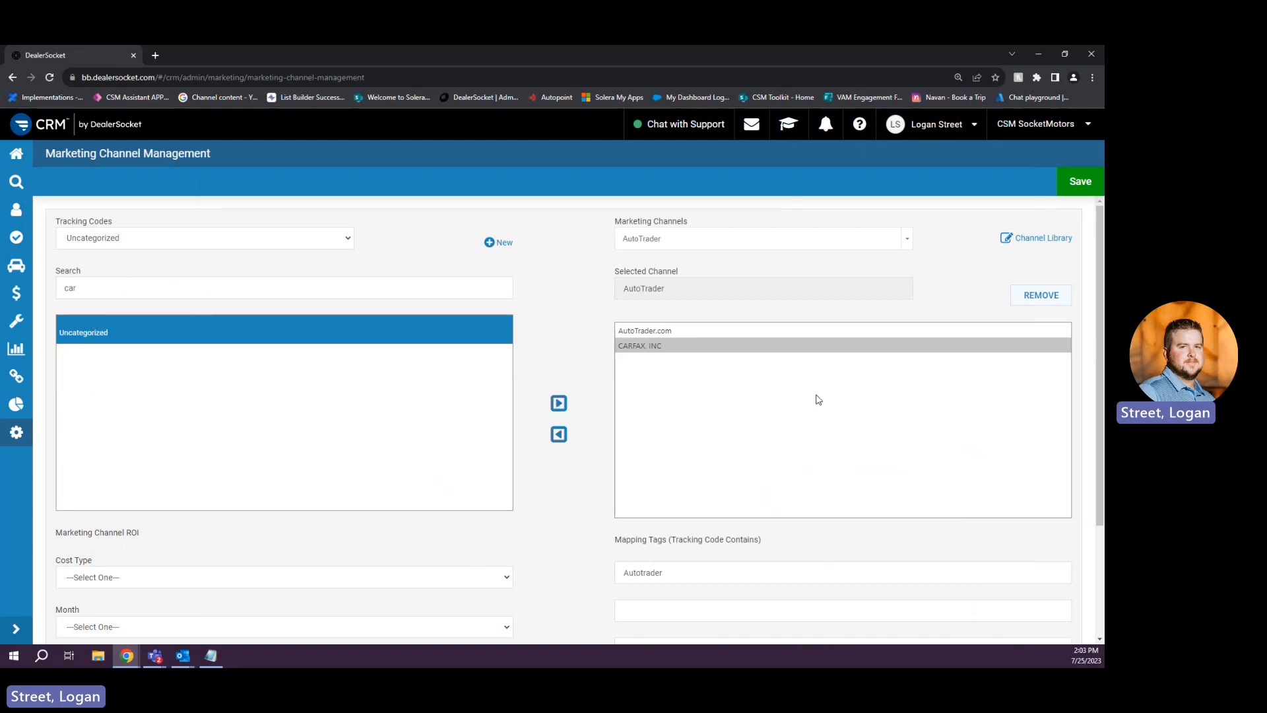
left_click(1078, 184)
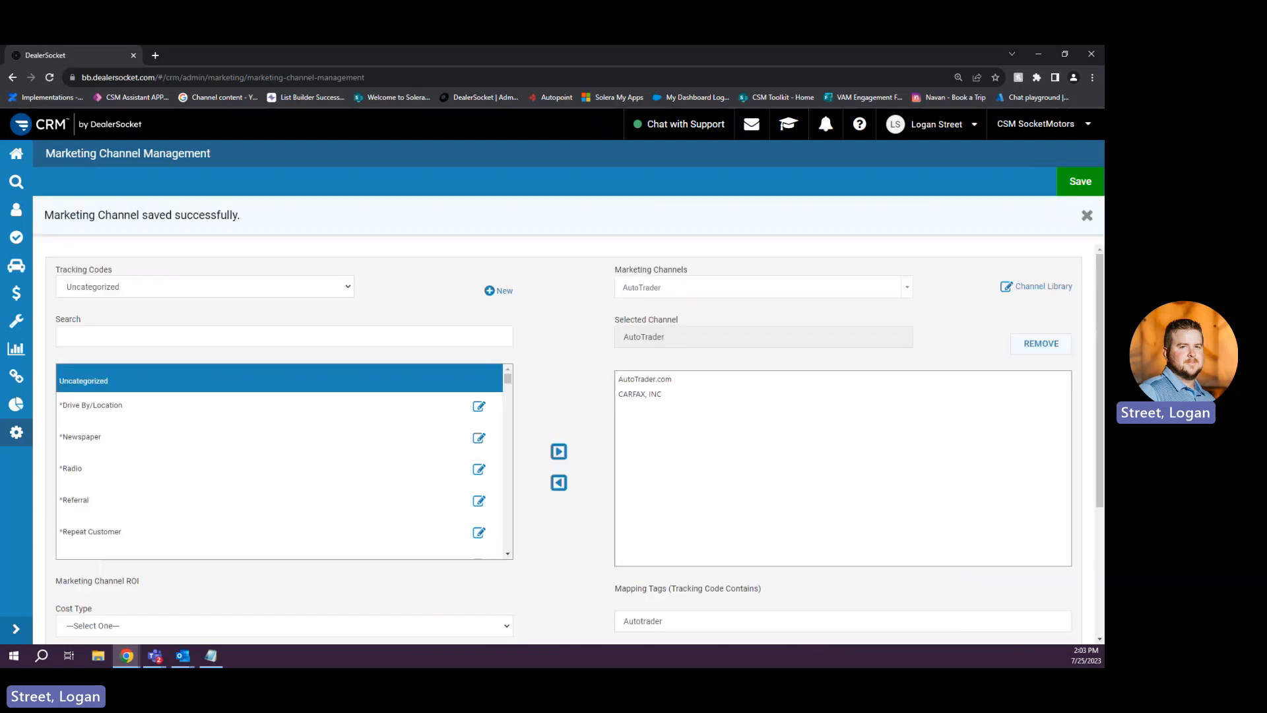
- Switch to the report window and rerun the Marketing Channel Report with the CARFAX, INC assignment included
key("alt+Tab")
scroll(499, 372, "up", 3)
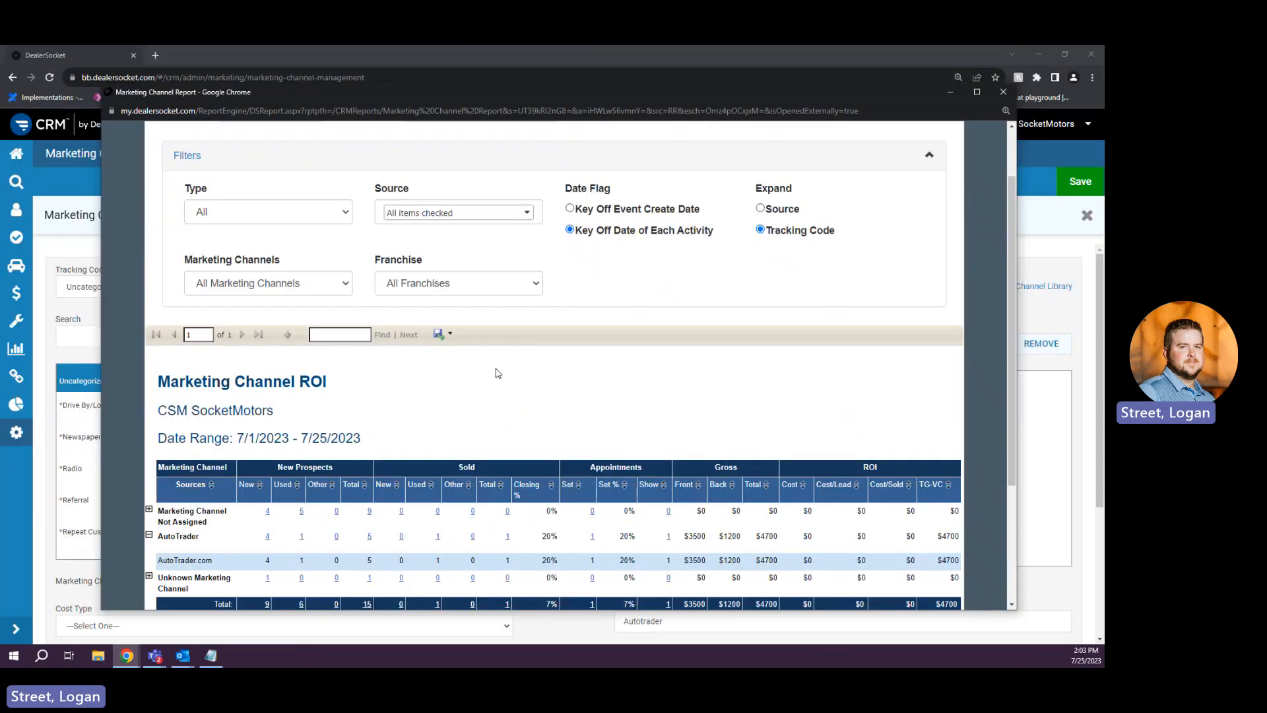
scroll(466, 475, "down", 3)
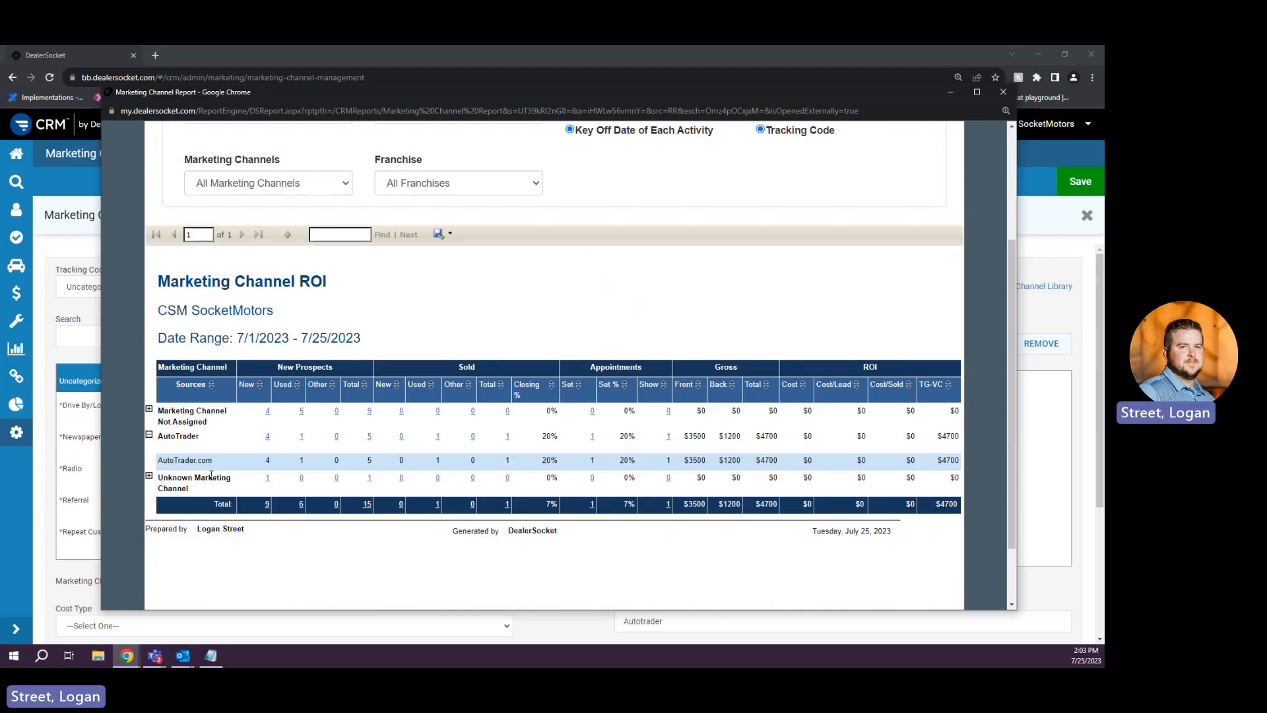
scroll(288, 487, "up", 3)
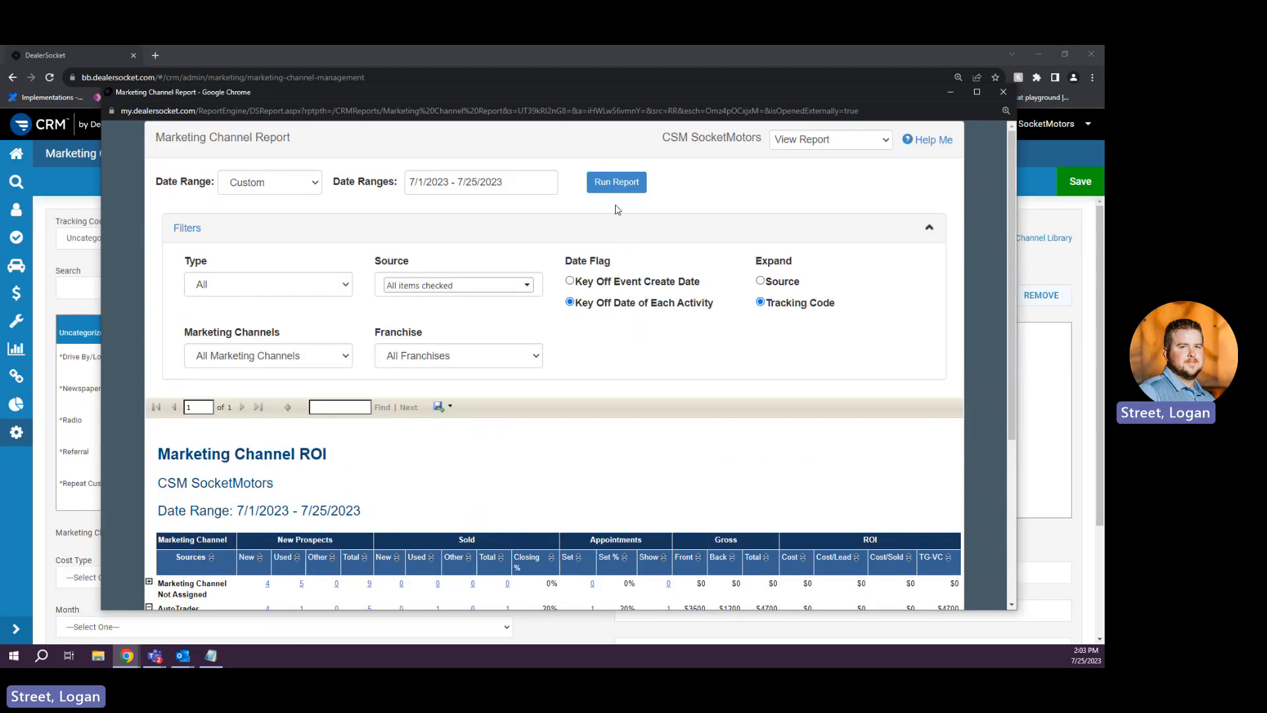
left_click(616, 182)
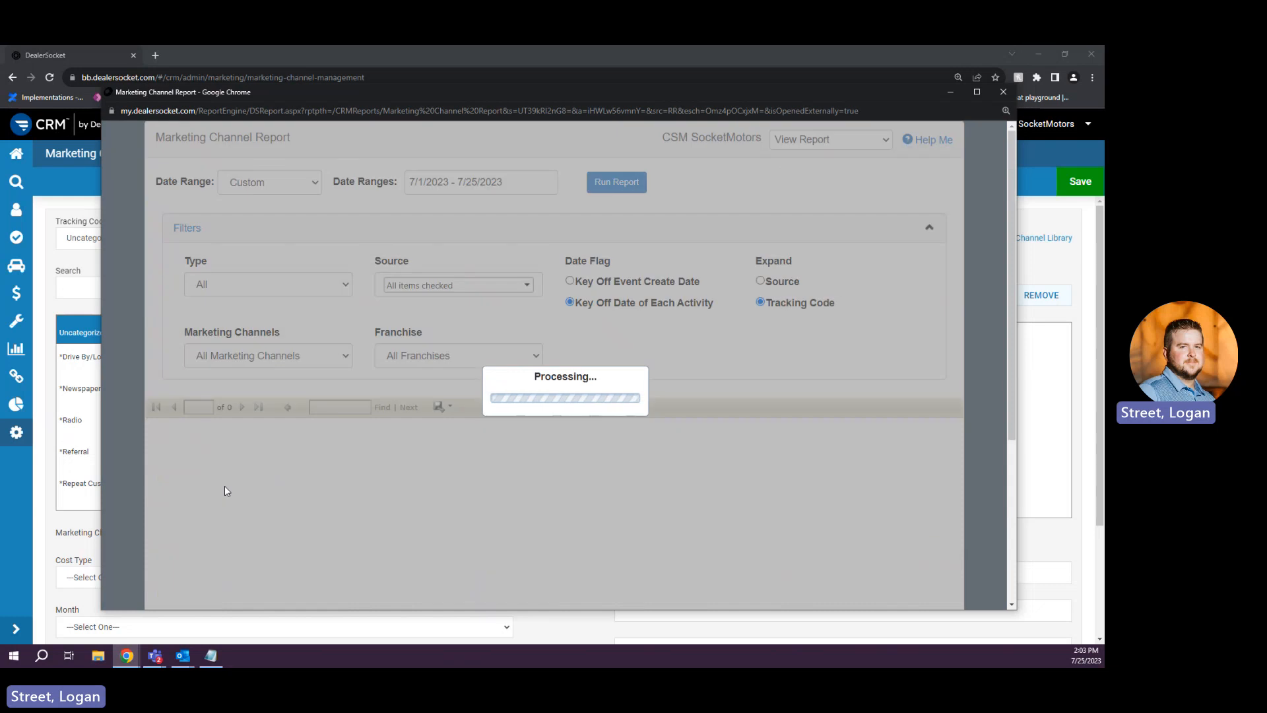
scroll(162, 460, "down", 3)
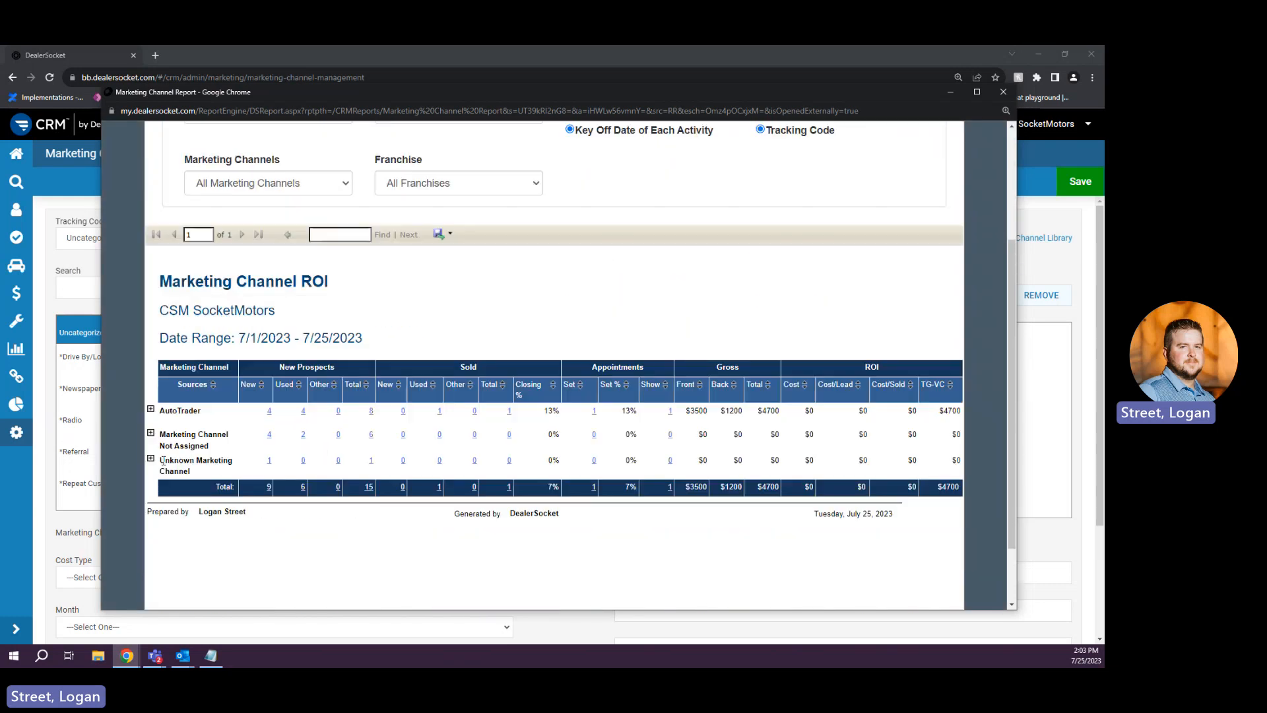
- Expand AutoTrader in the refreshed report and examine the channel's combined figures alongside AutoTrader.com and CARFAX, INC
left_click(151, 409)
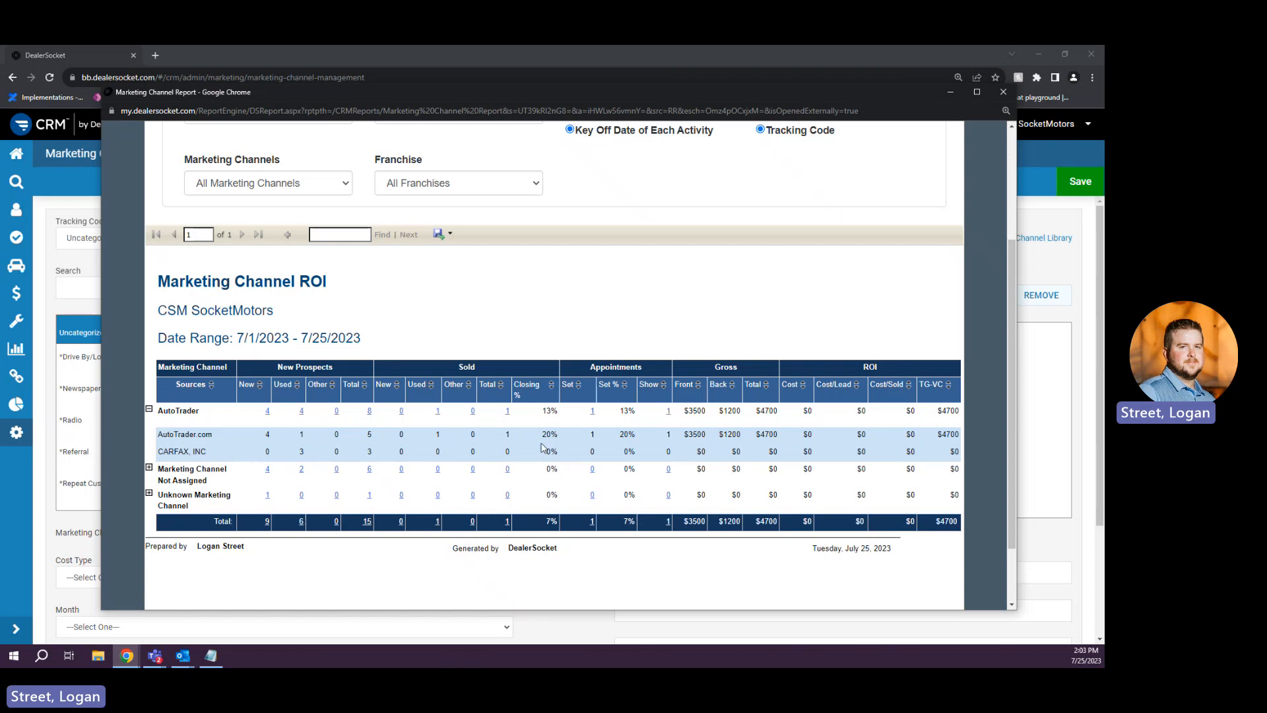
left_click_drag(226, 416, 902, 424)
left_click(901, 424)
- Return to Marketing Channel Management and move CARFAX, INC out of the AutoTrader channel
left_click(1084, 315)
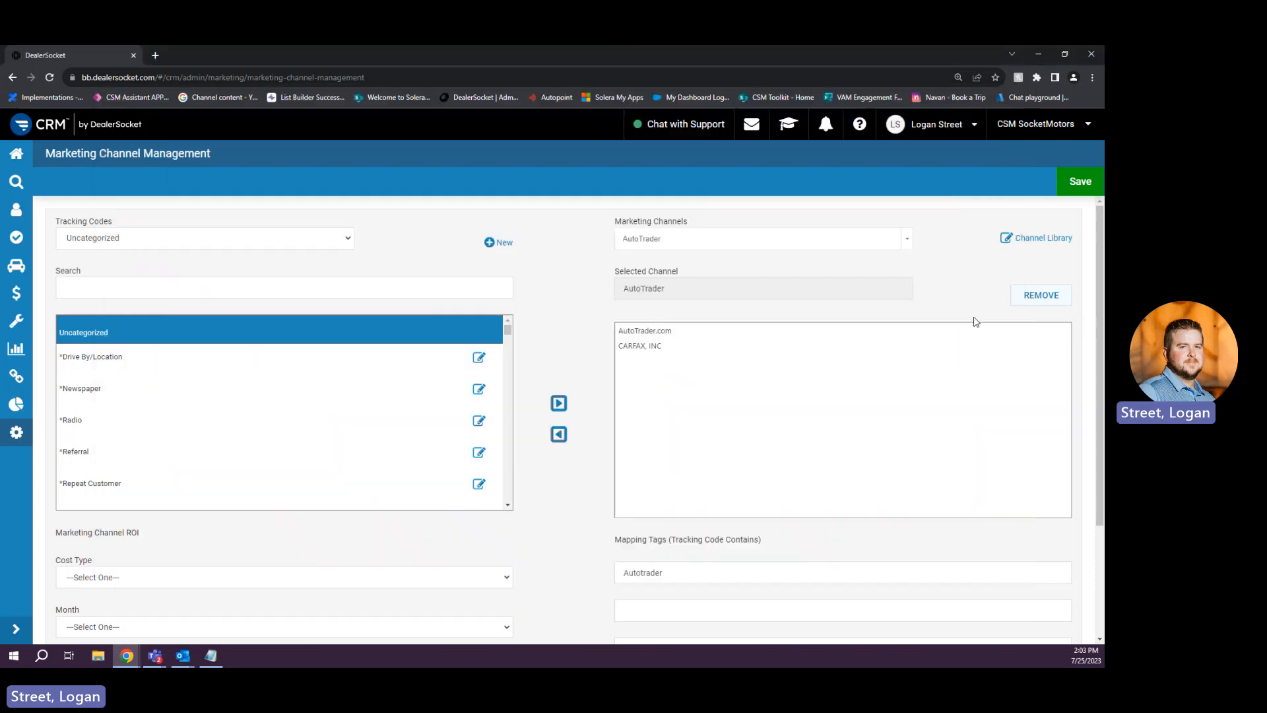
left_click(670, 348)
left_click(559, 435)
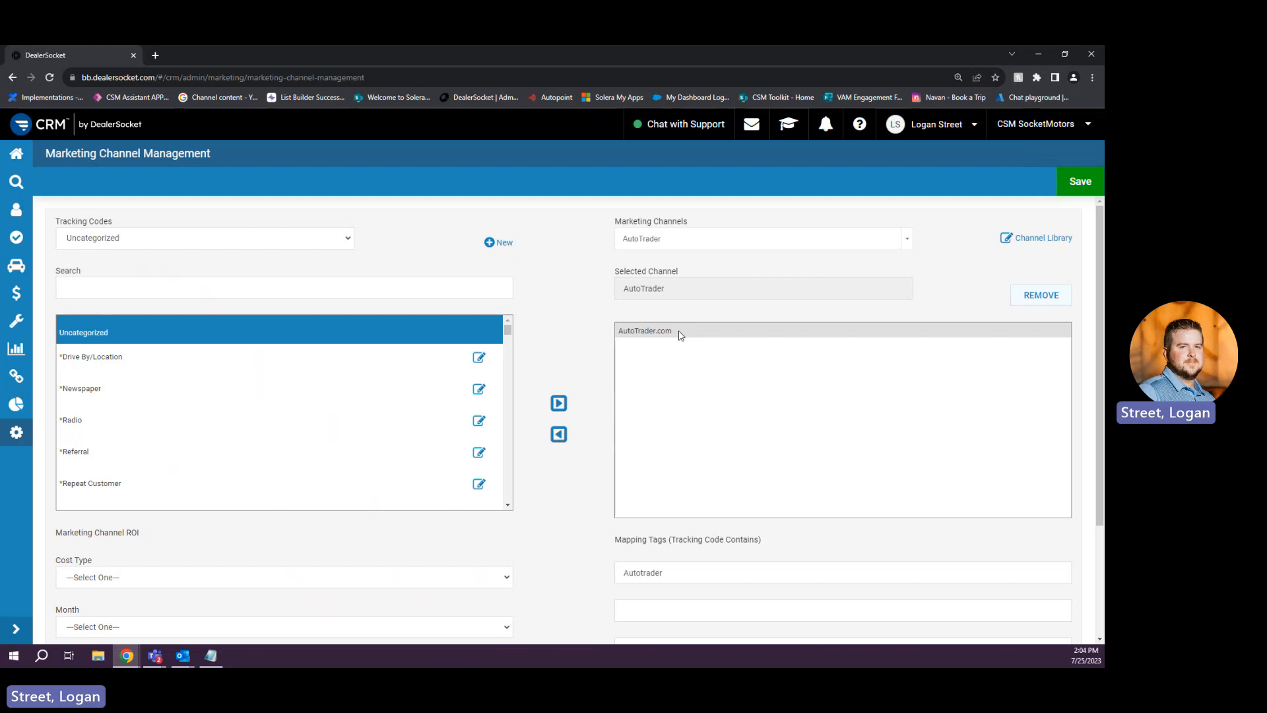
- Under Marketing Channel ROI for AutoTrader, set the cost type to Monthly Cost and the month to July 2023
scroll(607, 341, "down", 3)
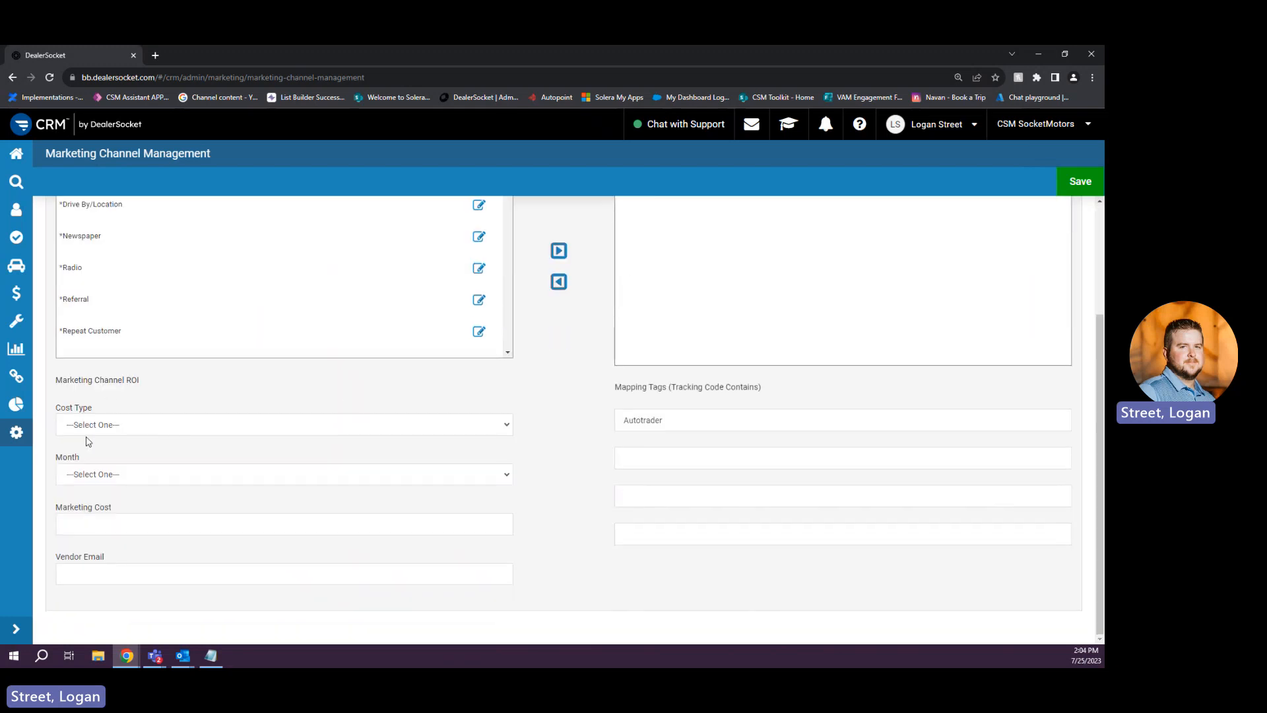
left_click_drag(59, 391, 140, 382)
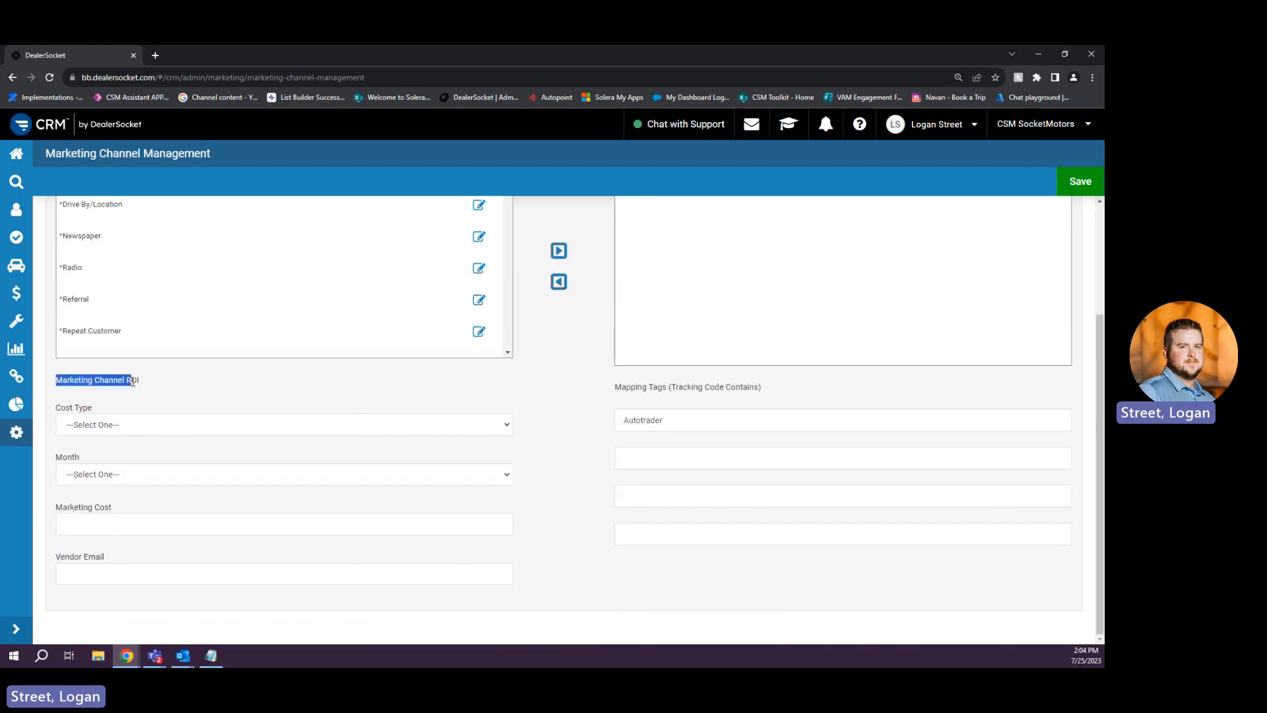
left_click(145, 406)
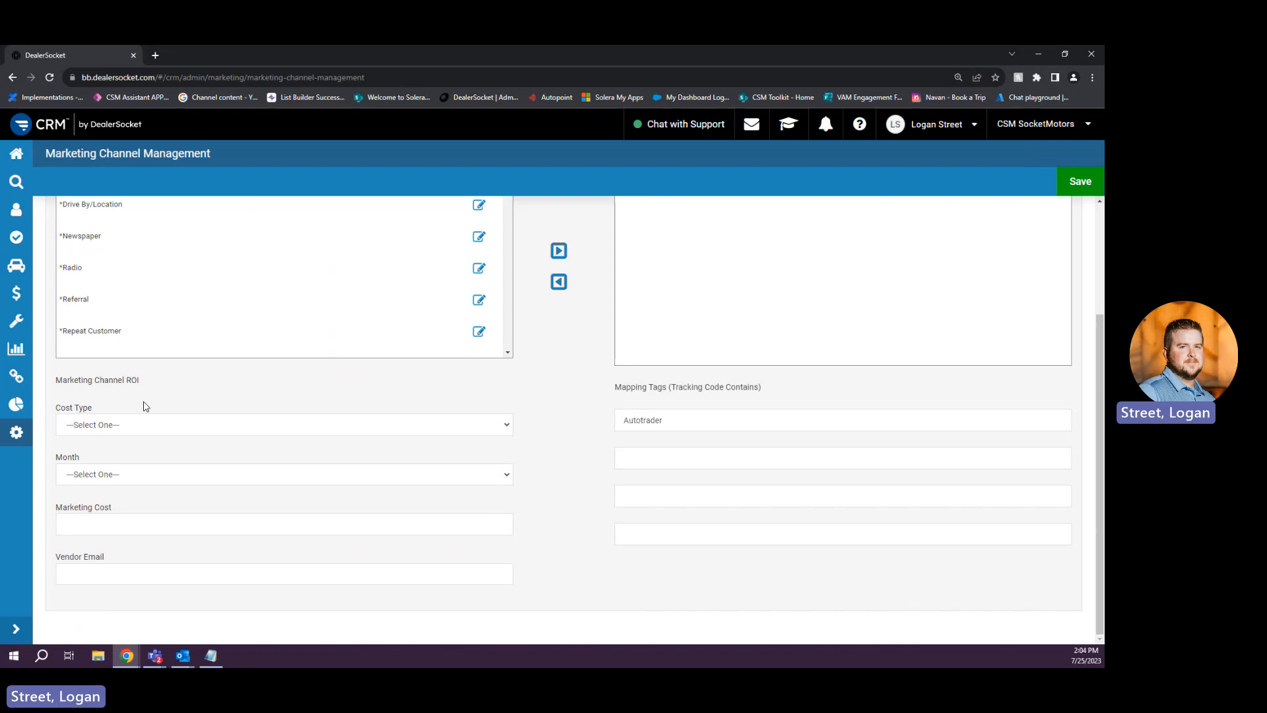
left_click(77, 428)
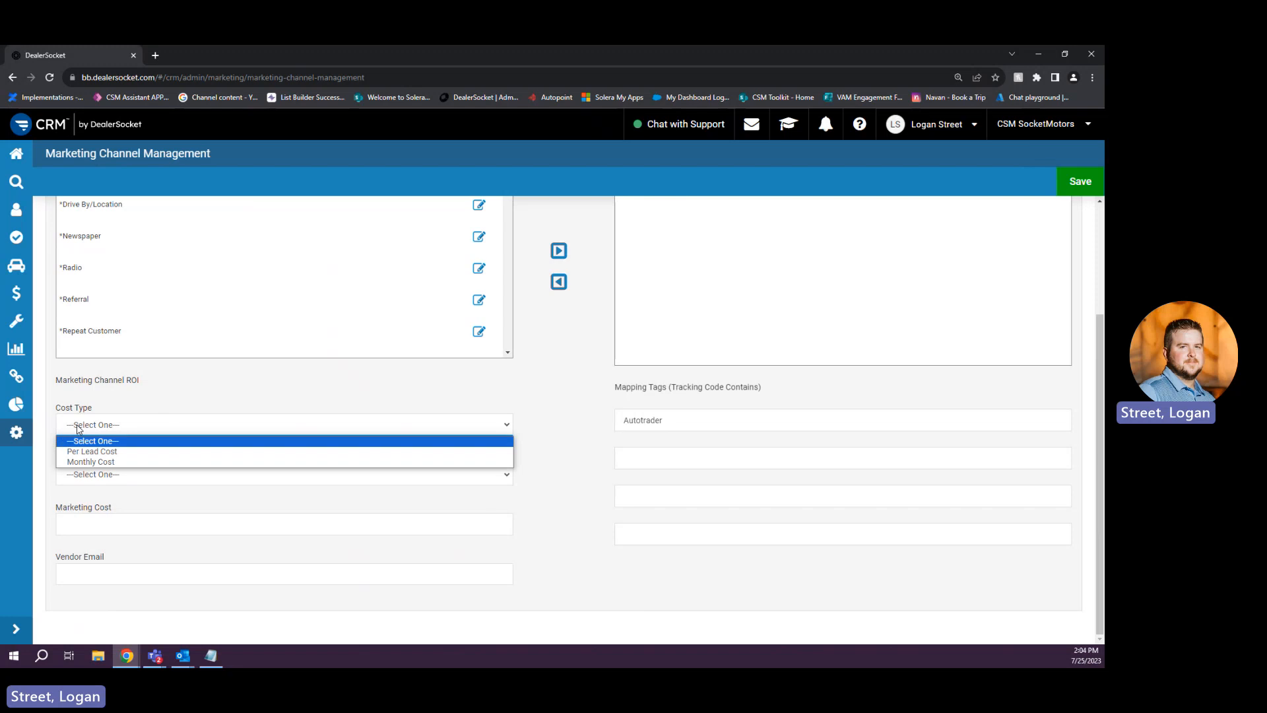
left_click(117, 462)
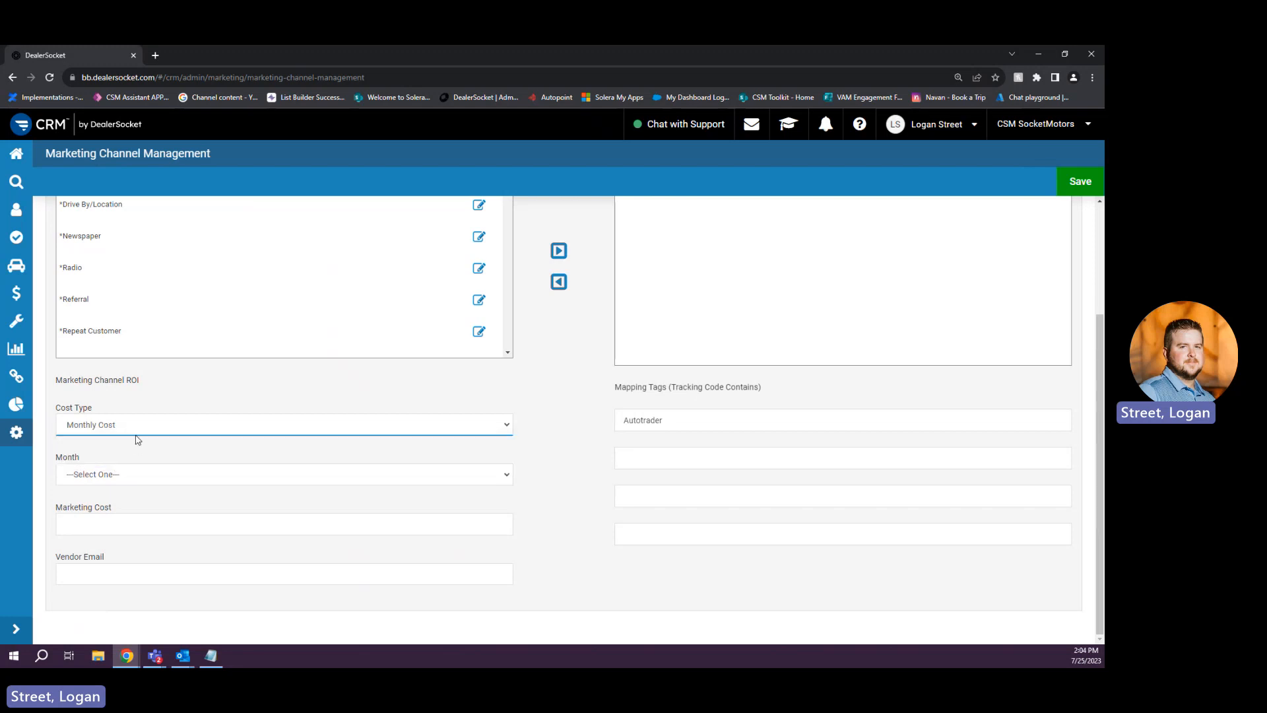
left_click(146, 478)
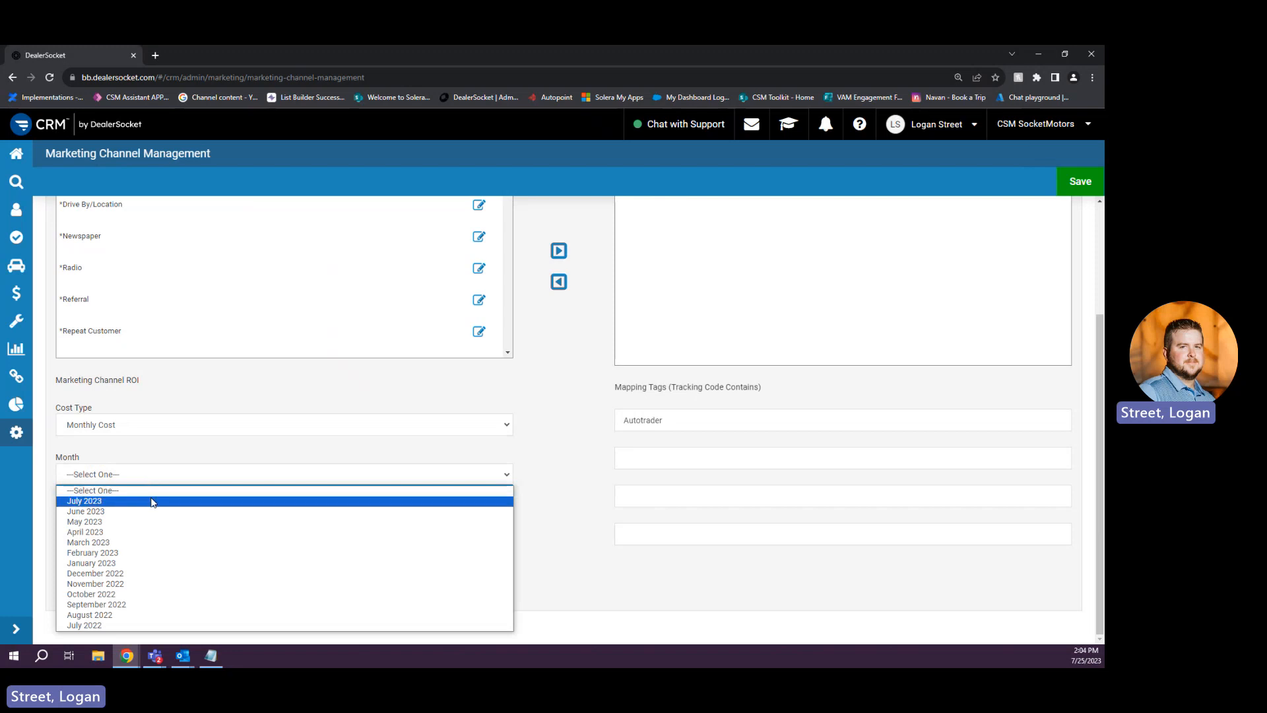
left_click(151, 501)
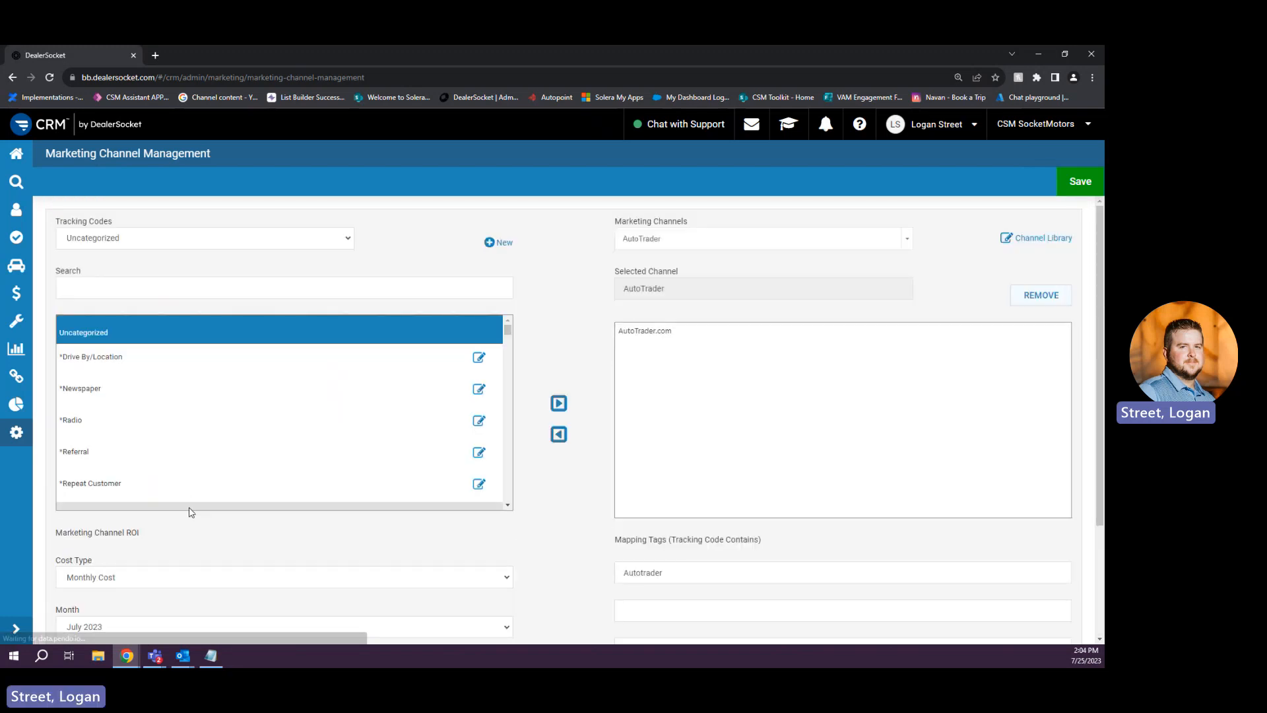
- Enter a marketing cost of 2000 for the AutoTrader channel for July 2023 and save the channel
scroll(177, 564, "down", 2)
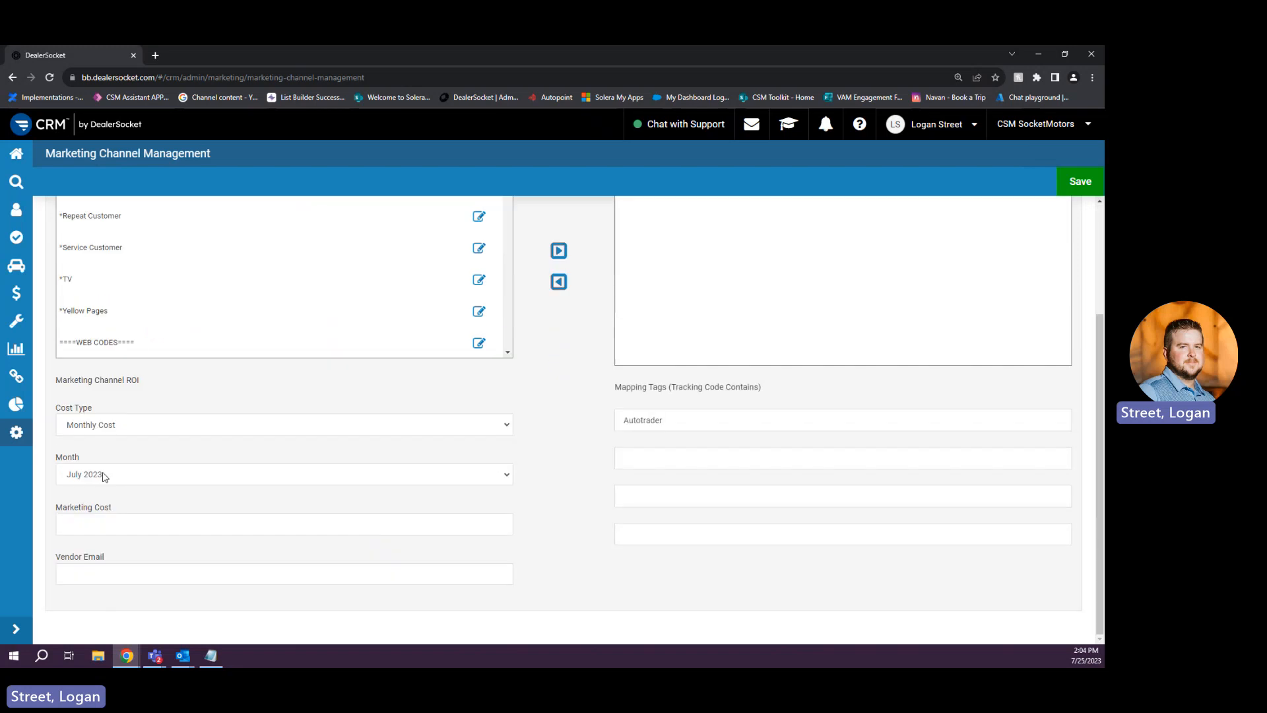
left_click(177, 527)
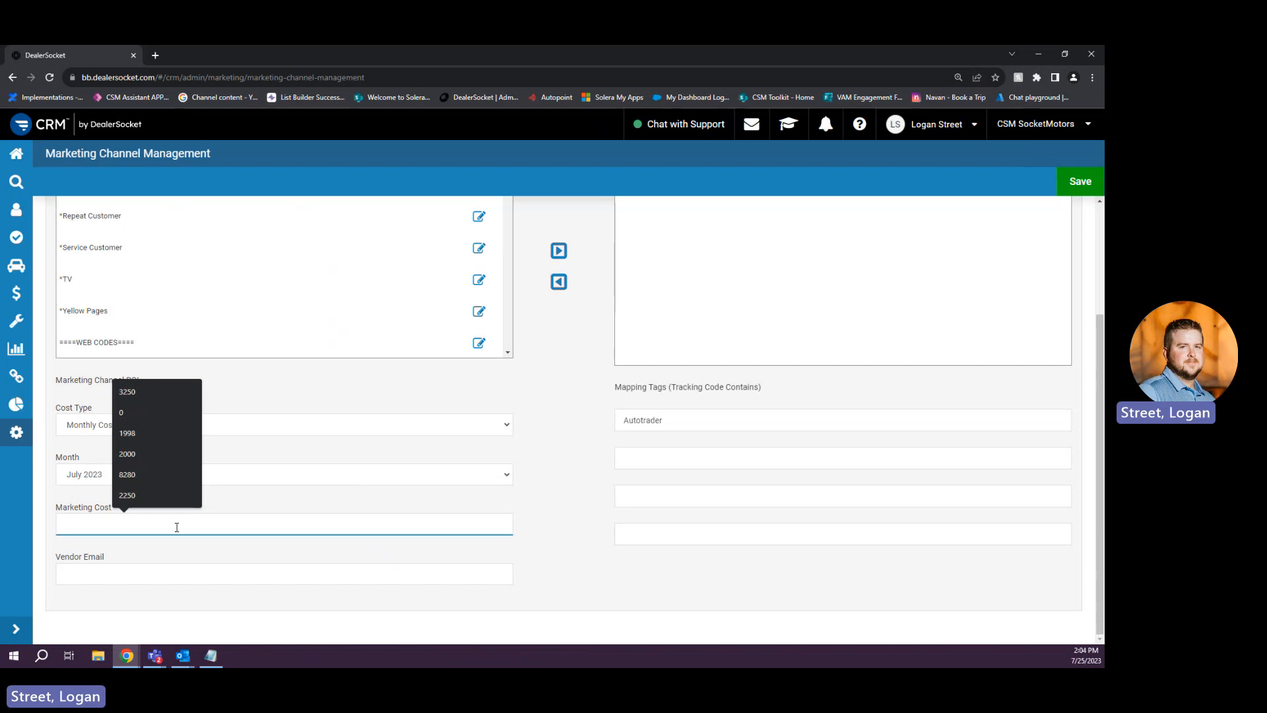
type("200")
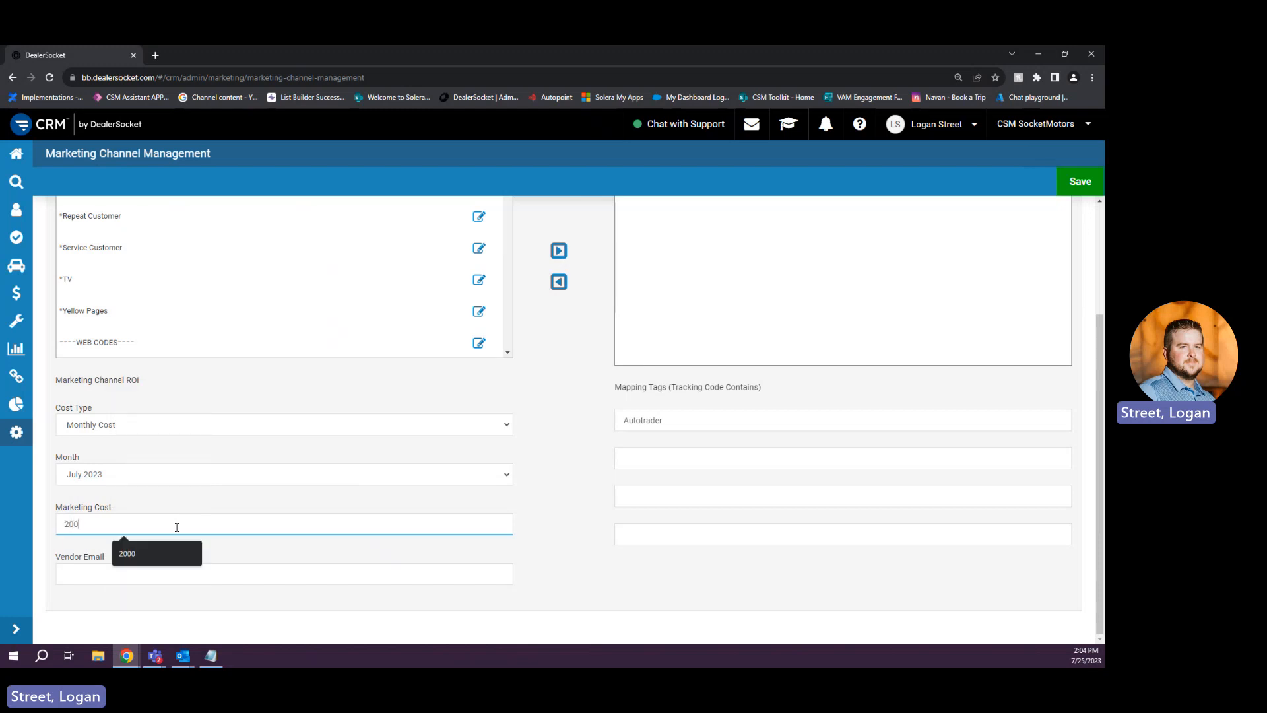
type("0")
left_click(561, 555)
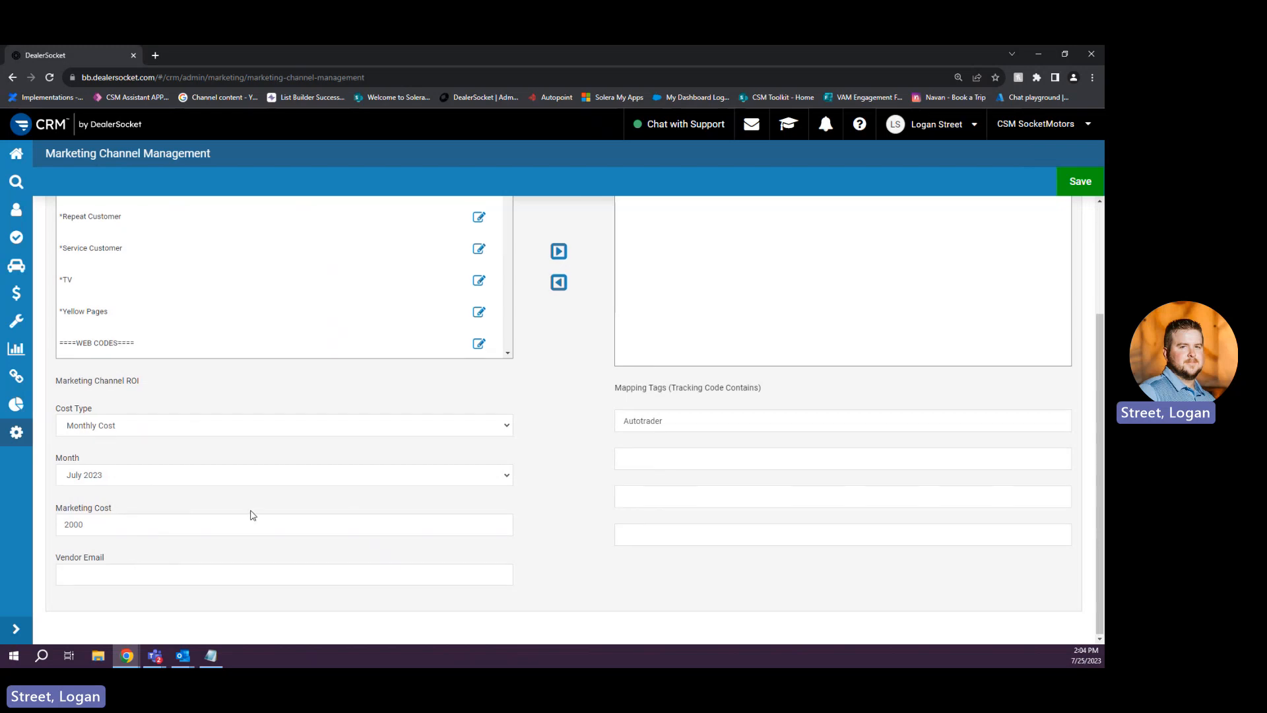
scroll(251, 514, "up", 3)
left_click(1074, 182)
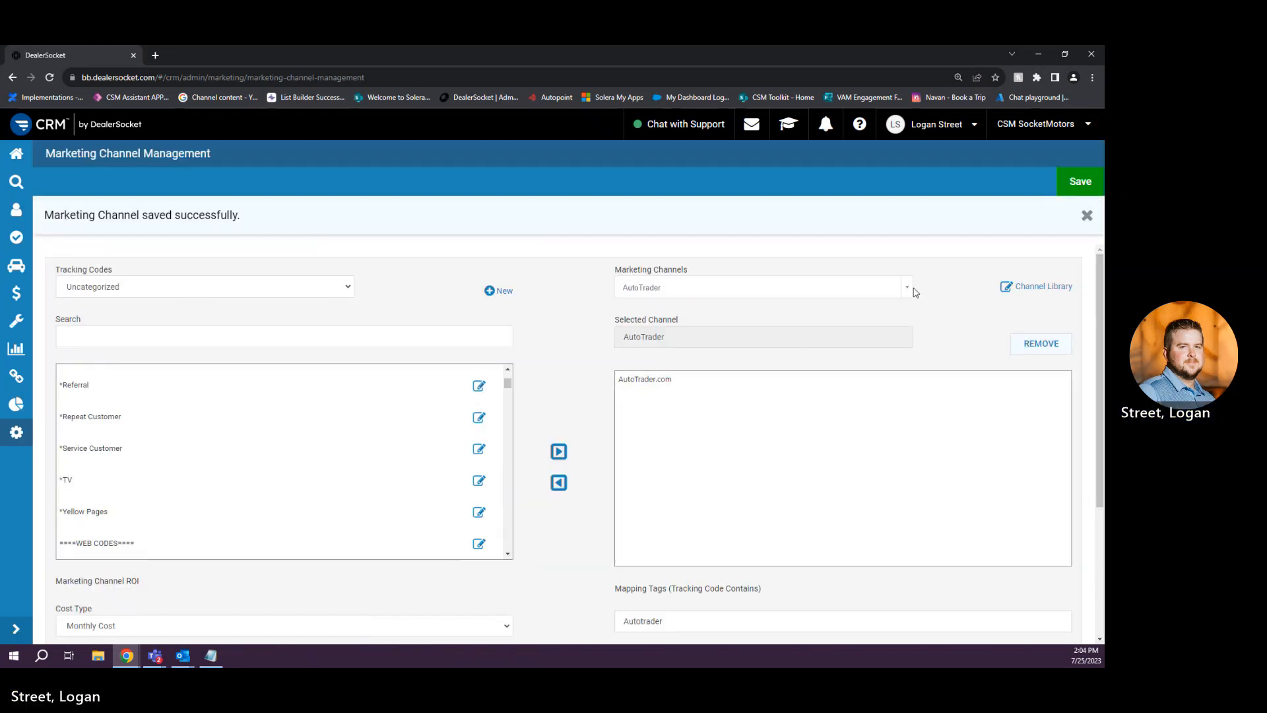
left_click(907, 288)
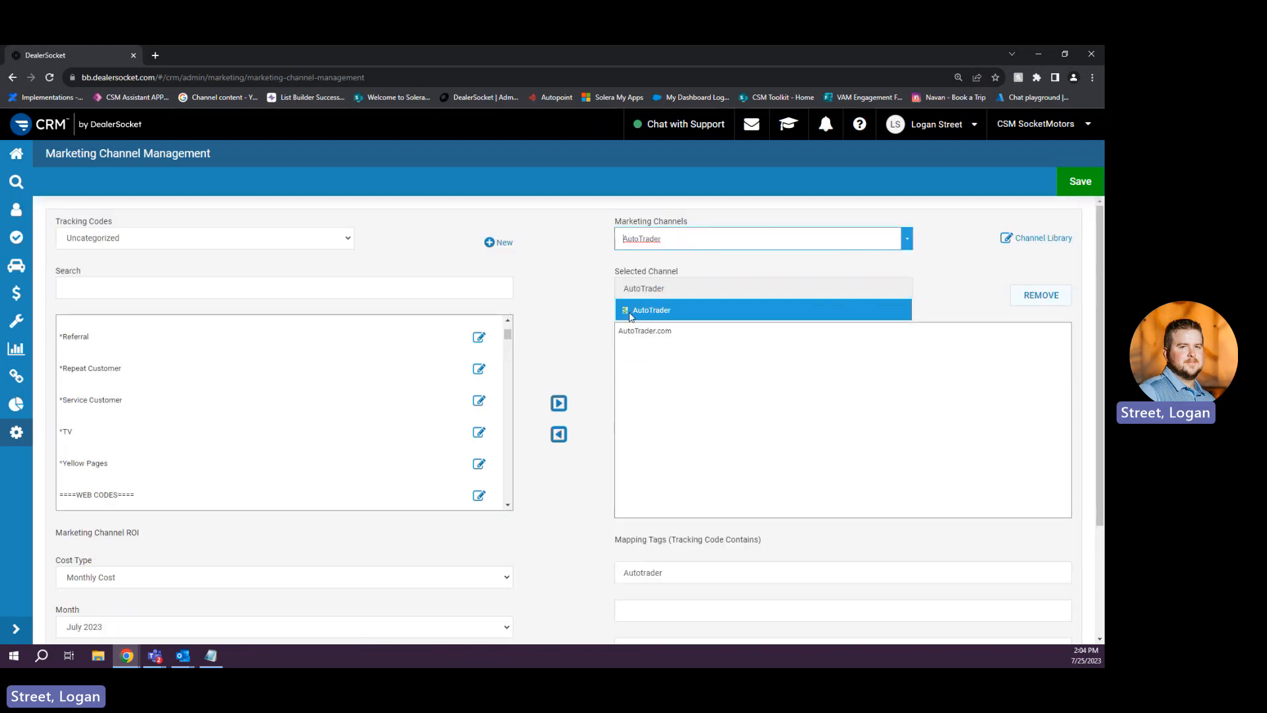
left_click(589, 268)
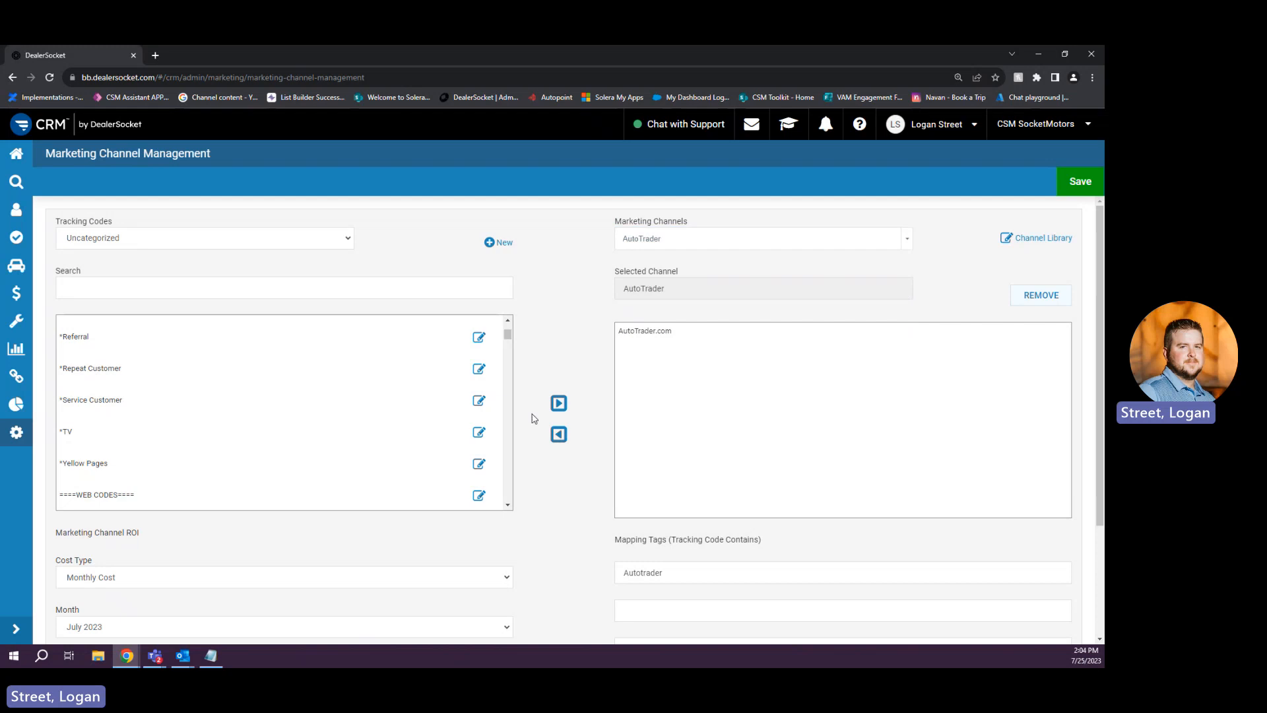
scroll(532, 416, "down", 3)
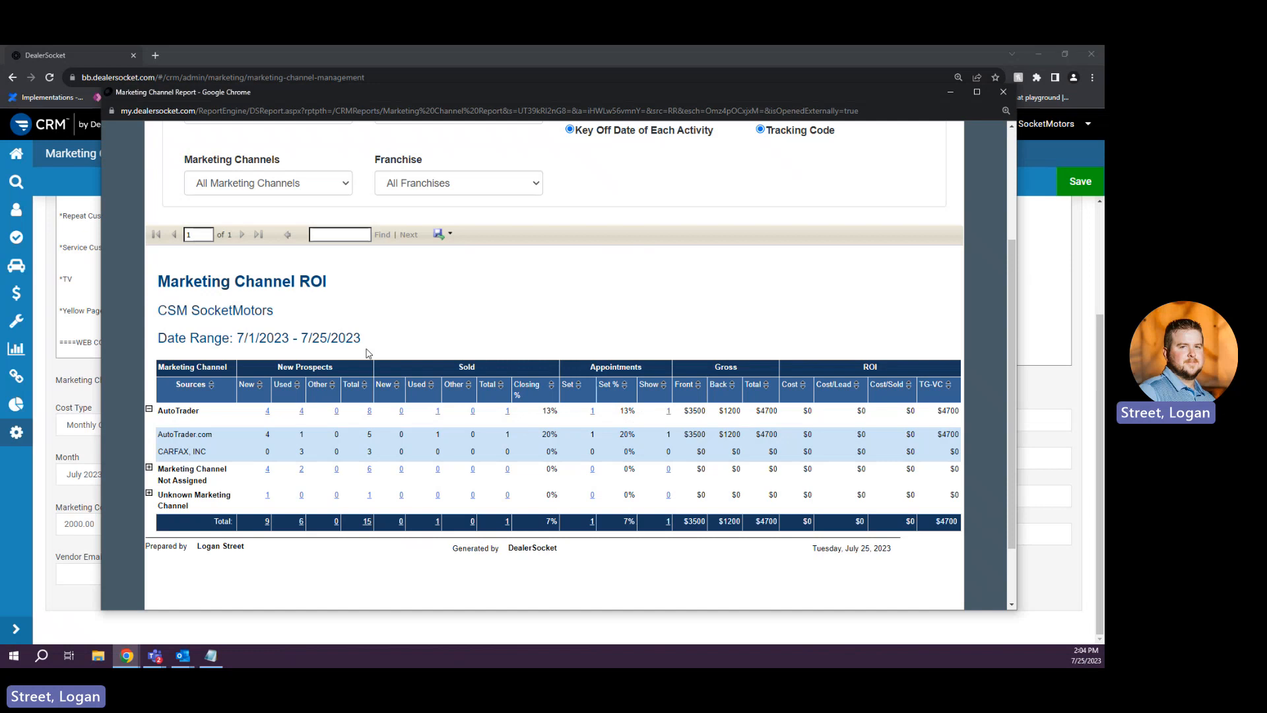
- Switch to the report window and rerun the Marketing Channel Report with AutoTrader's monthly cost included
scroll(359, 334, "up", 2)
left_click(615, 183)
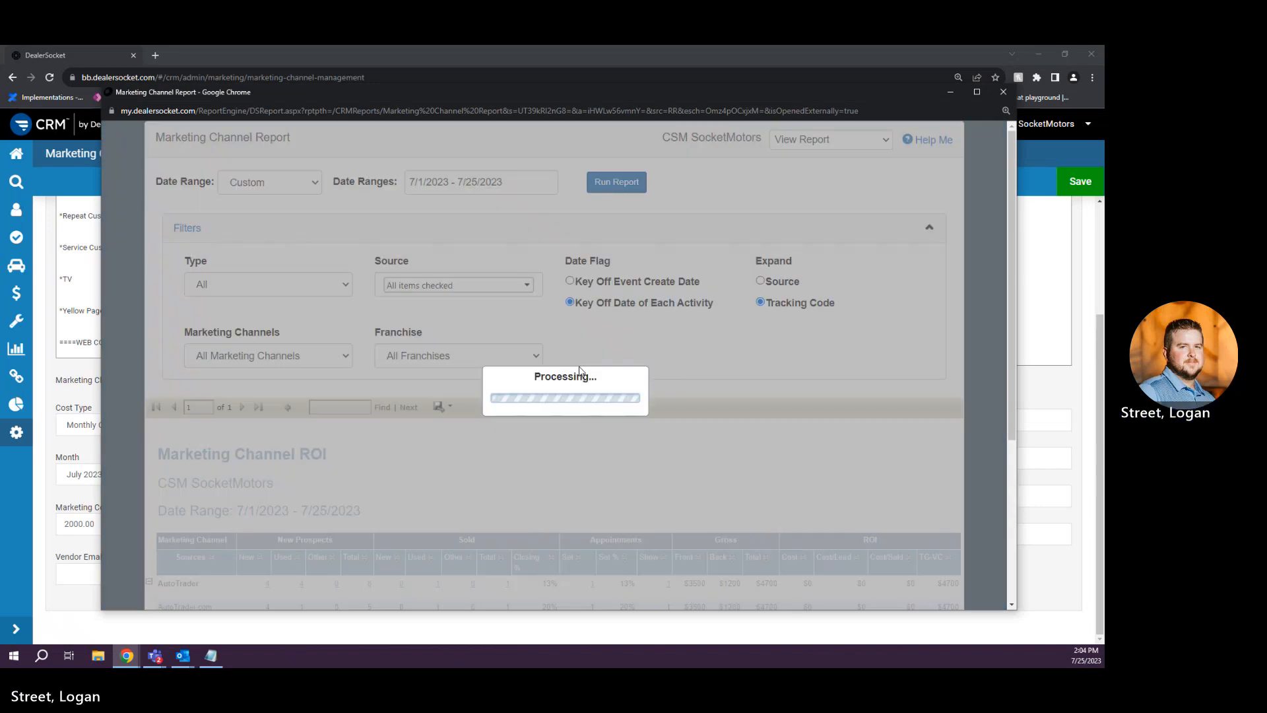
scroll(660, 337, "down", 3)
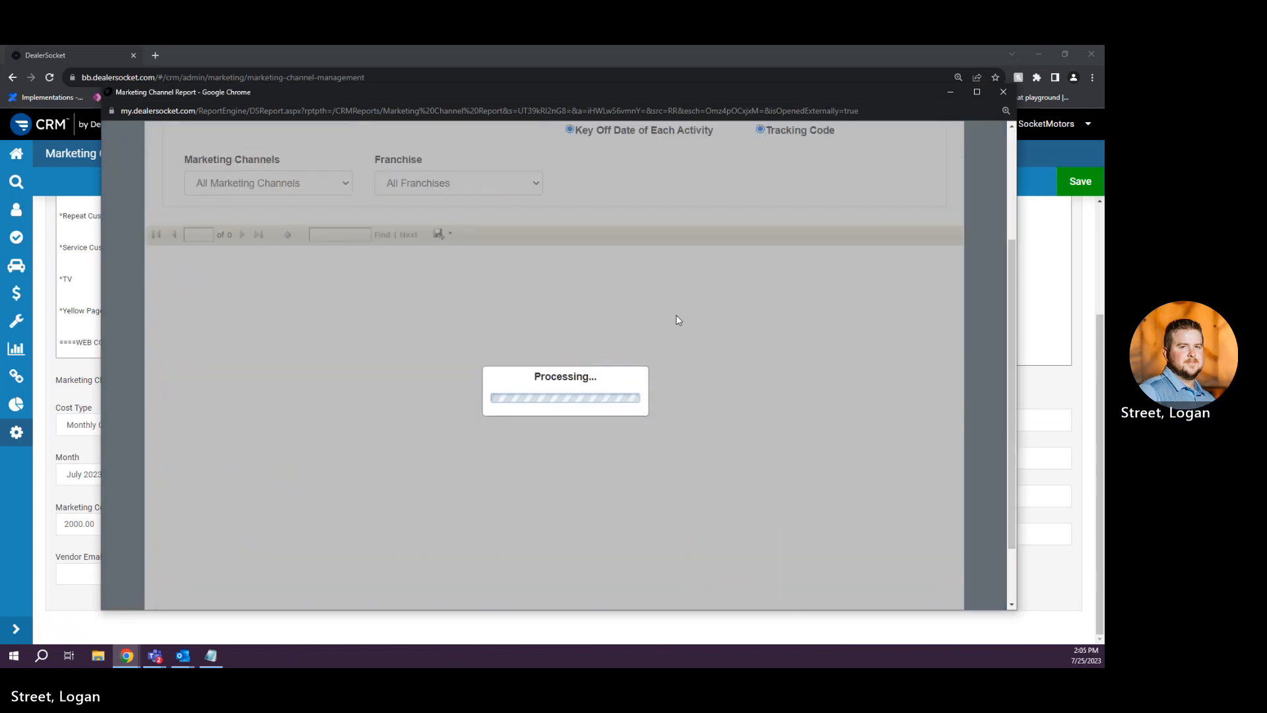
scroll(710, 254, "down", 2)
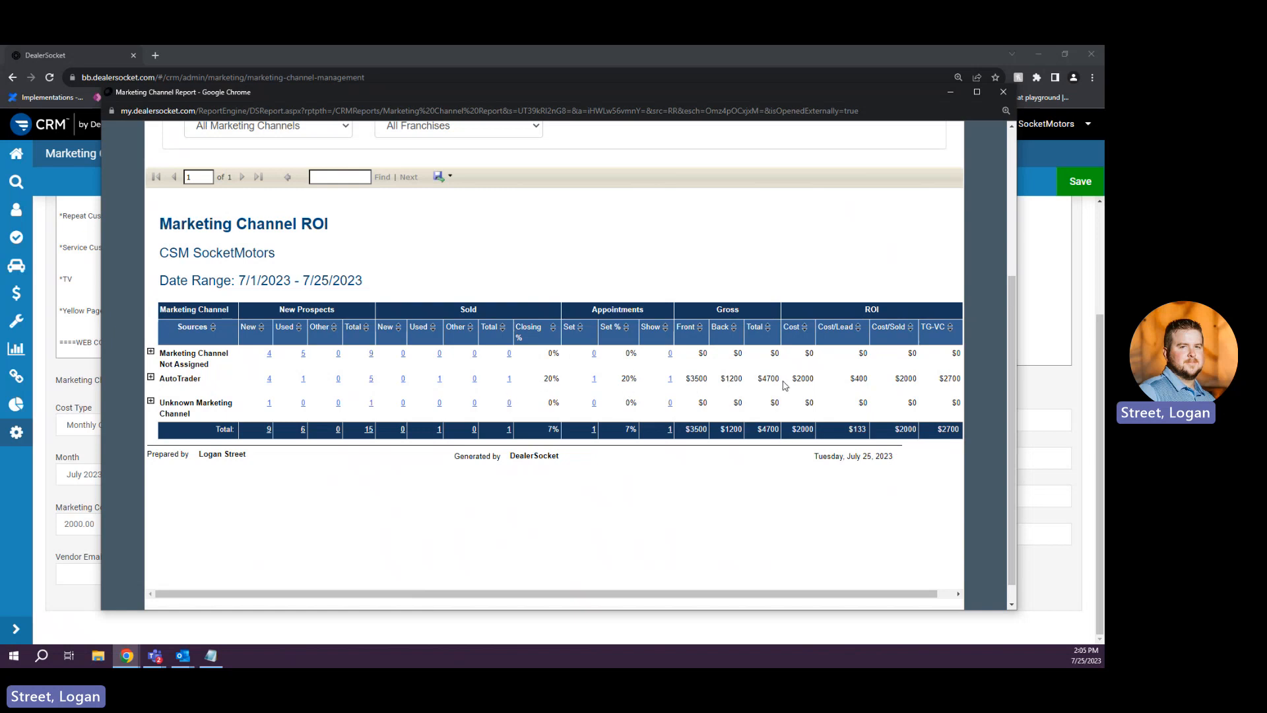
- Examine AutoTrader's total gross, cost, cost per lead, cost per sold and TG-VC figures in the Marketing Channel ROI report
left_click_drag(759, 380, 792, 379)
left_click(824, 383)
left_click_drag(850, 383, 869, 383)
left_click(886, 387)
left_click_drag(896, 378, 916, 381)
left_click(920, 386)
mouse_move(942, 380)
left_mouse_down()
mouse_move(956, 378)
mouse_move(924, 379)
left_mouse_up()
left_click(942, 379)
left_click(931, 389)
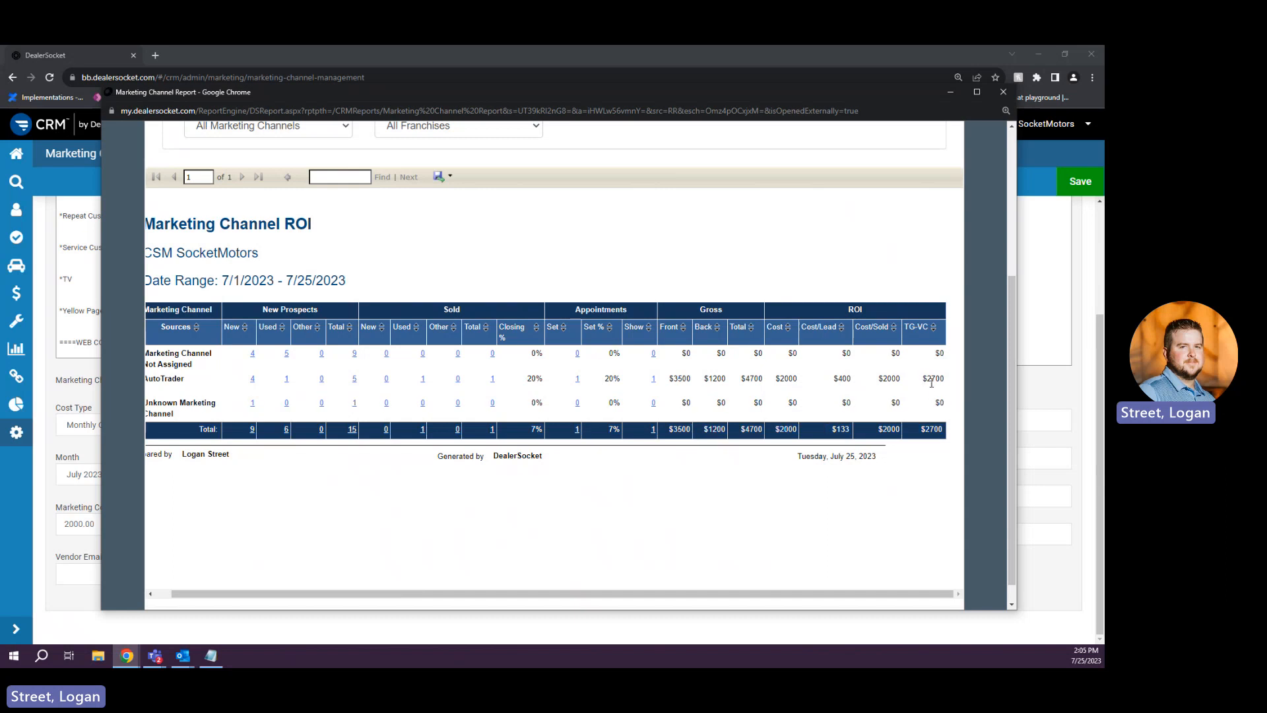
left_click_drag(843, 594, 829, 594)
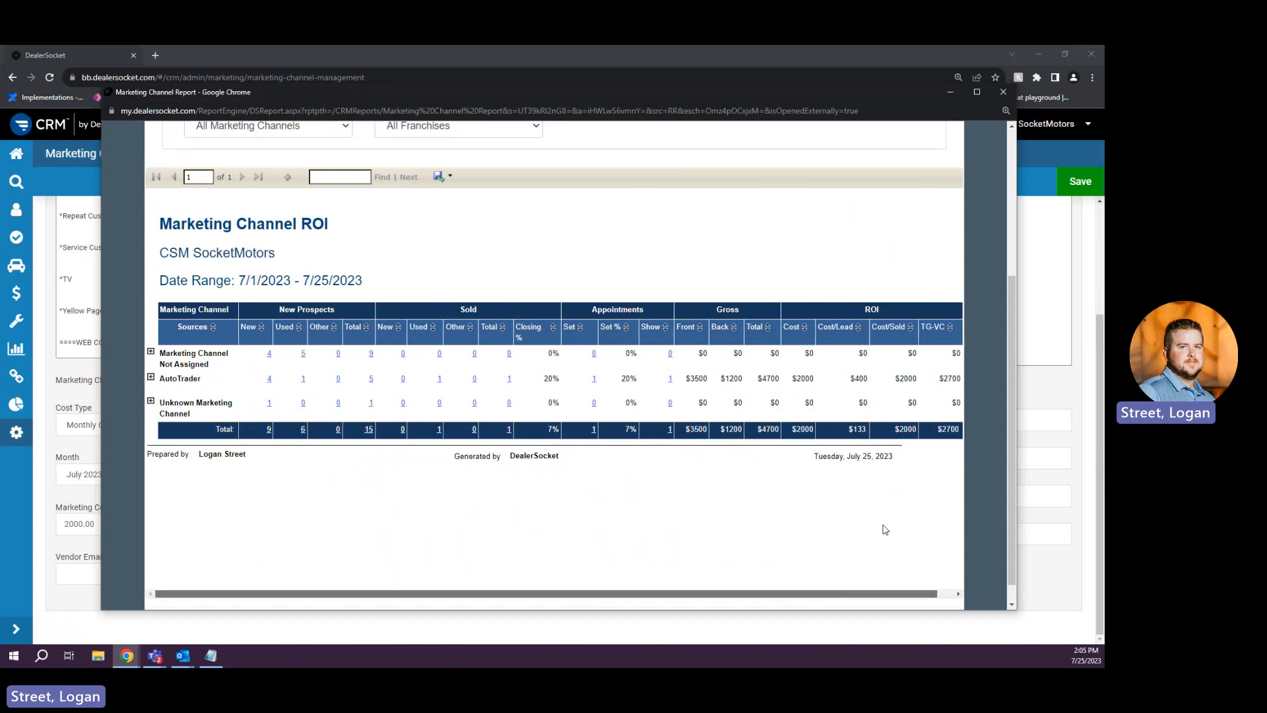
- Return to Marketing Channel Management, add CARFAX from the Channel Library to the active channels, and save
left_click(1054, 386)
scroll(733, 349, "up", 3)
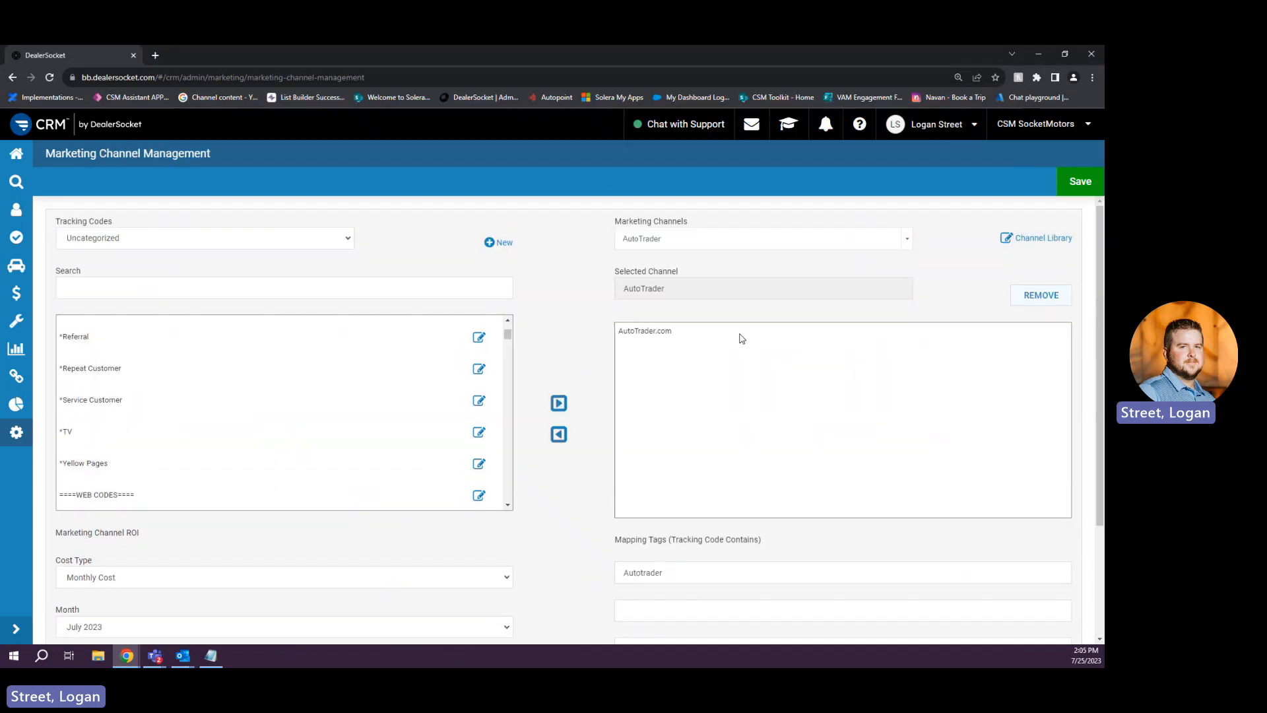
left_click(1006, 239)
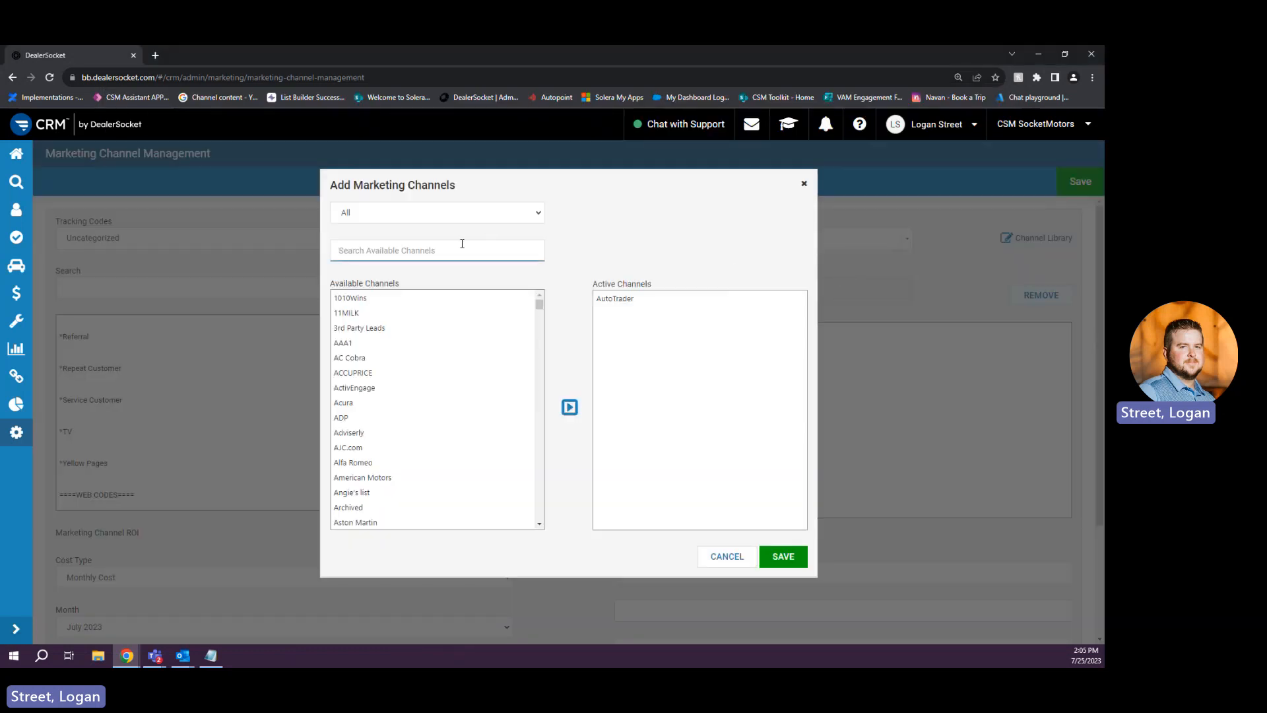
type("carfax")
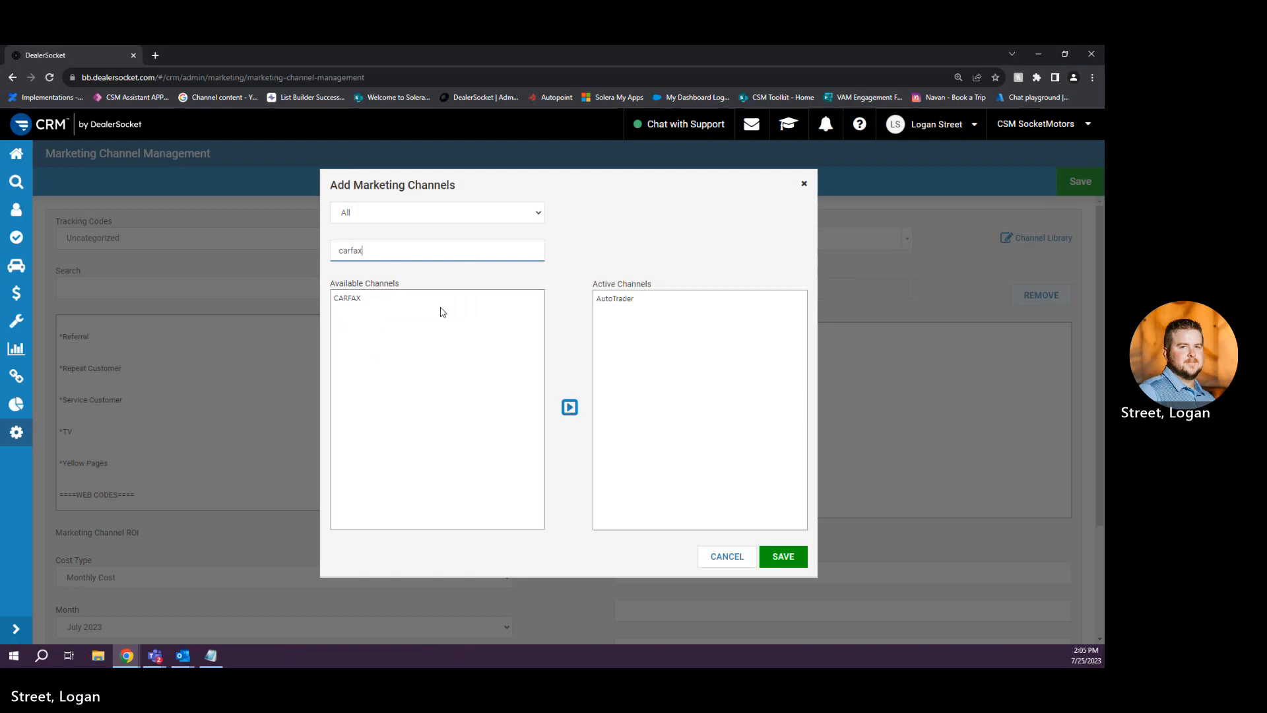
left_click(439, 298)
left_click(569, 407)
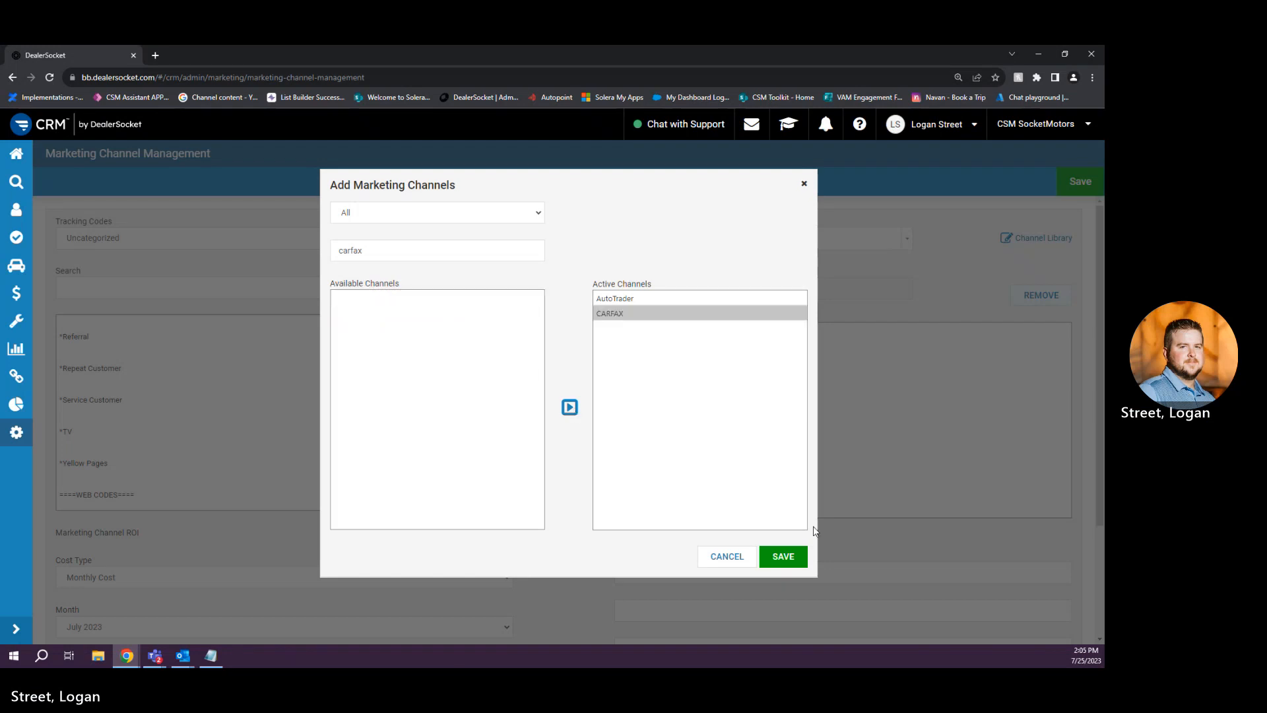
left_click(802, 563)
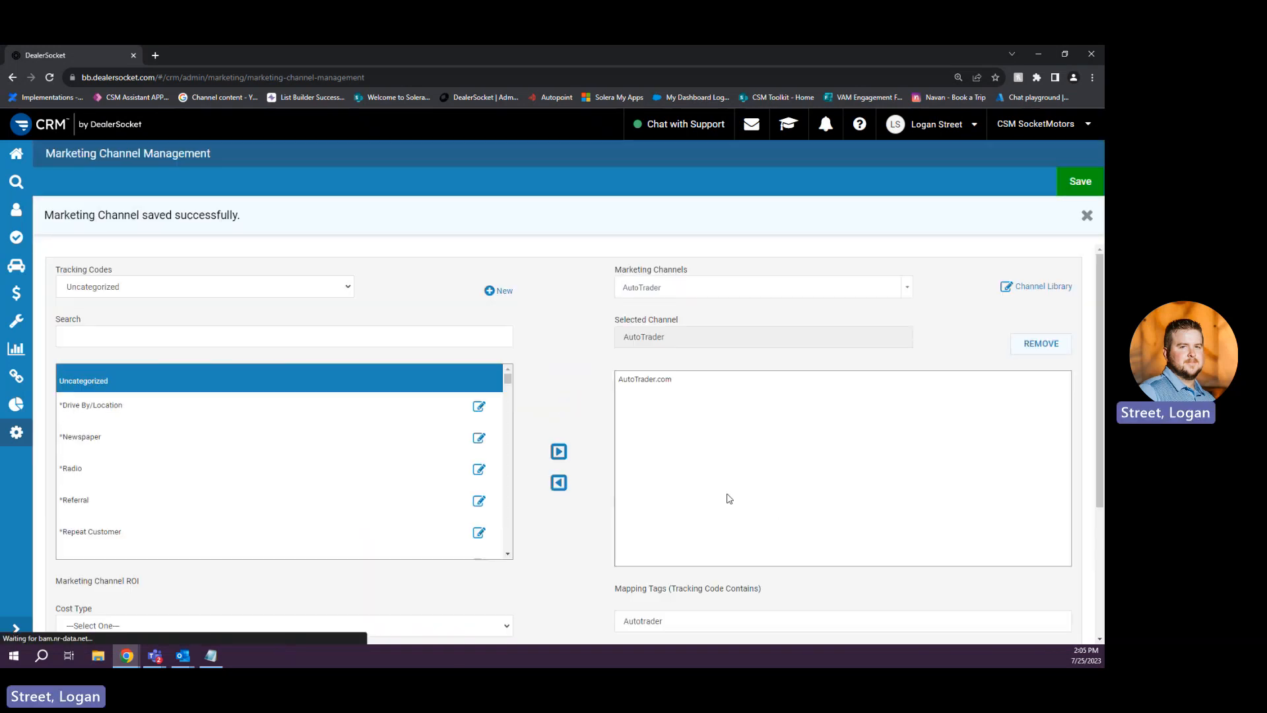
- Select the CARFAX marketing channel, search the uncategorized tracking codes for "ca", and assign CARFAX, INC to the channel
left_click(894, 286)
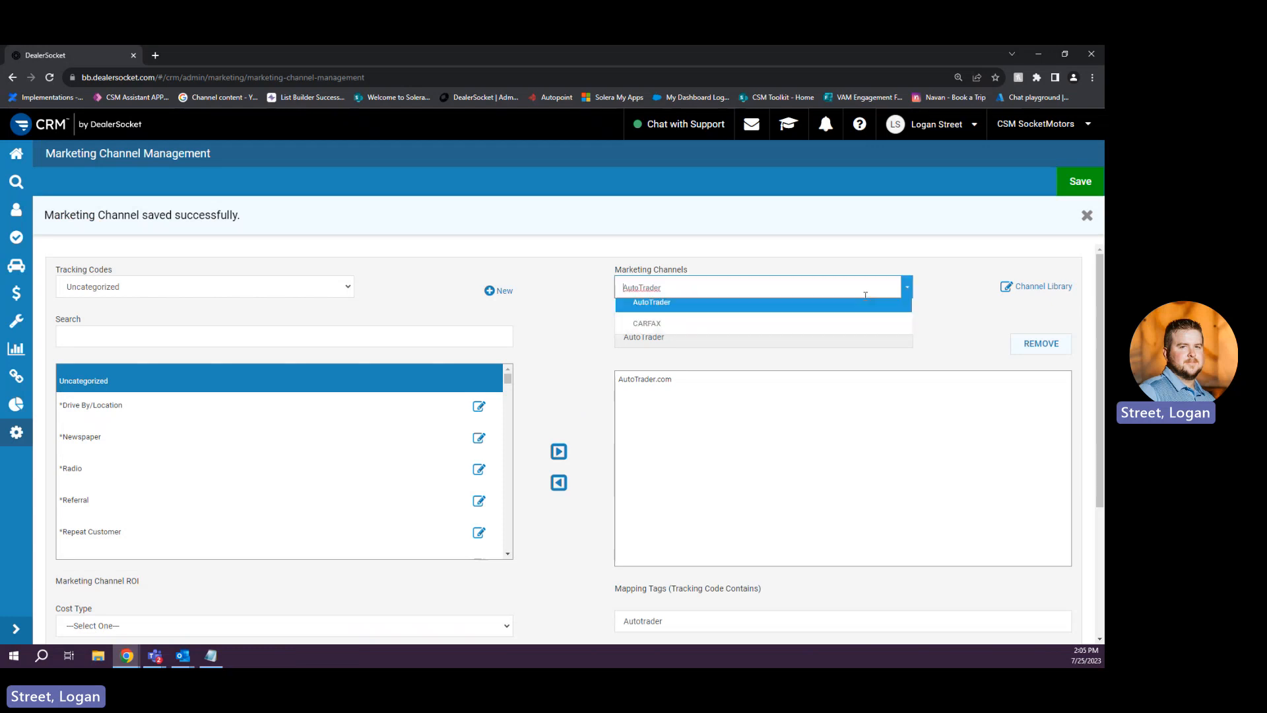
left_click(680, 328)
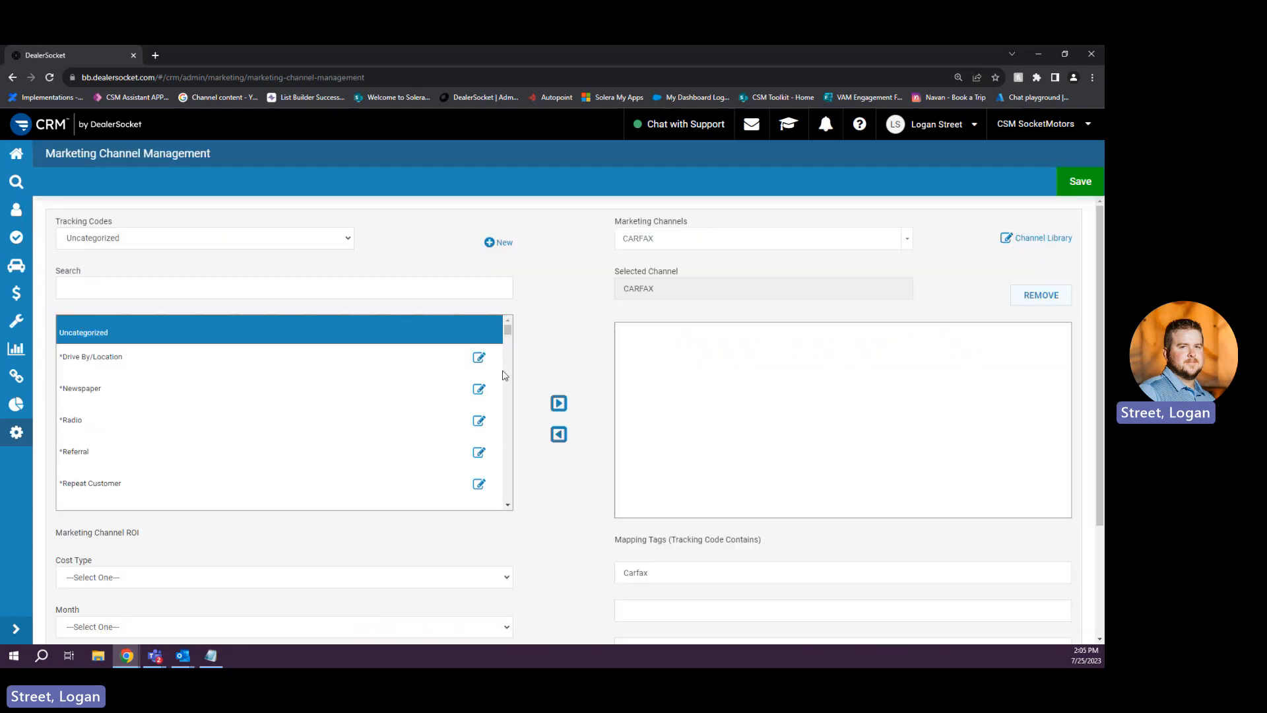
left_click(214, 286)
type("cargu")
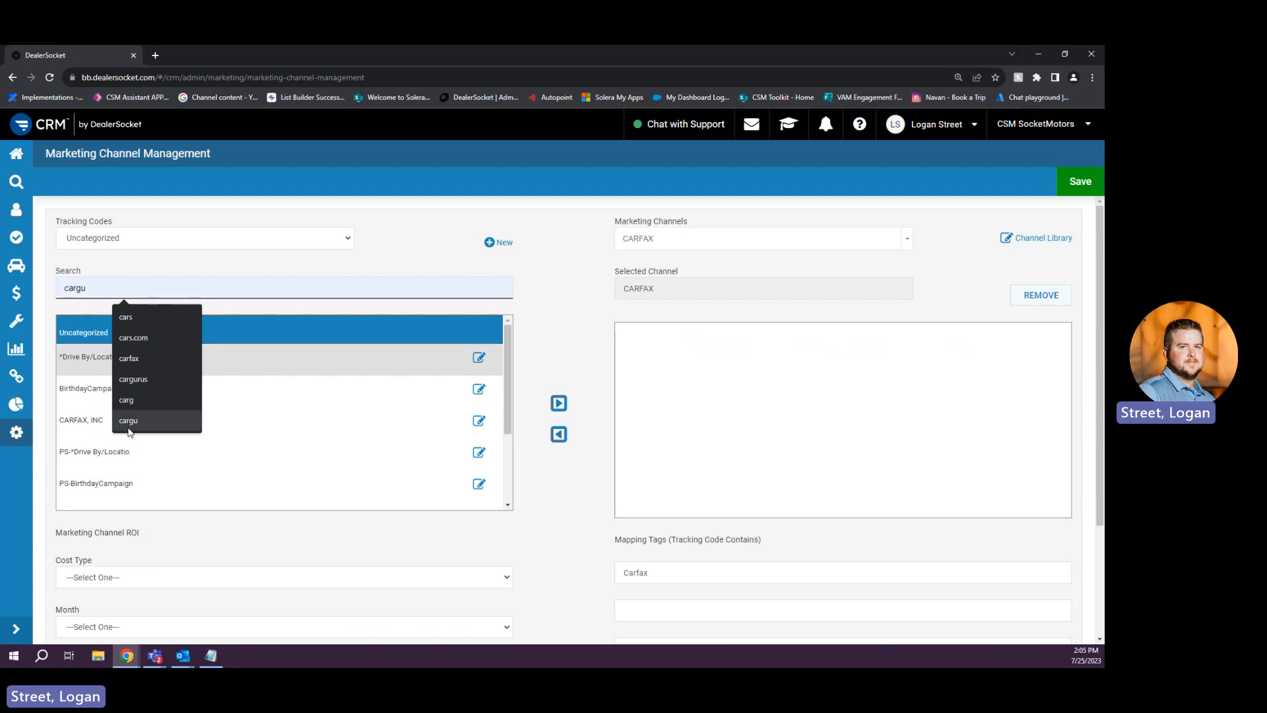
left_click(76, 423)
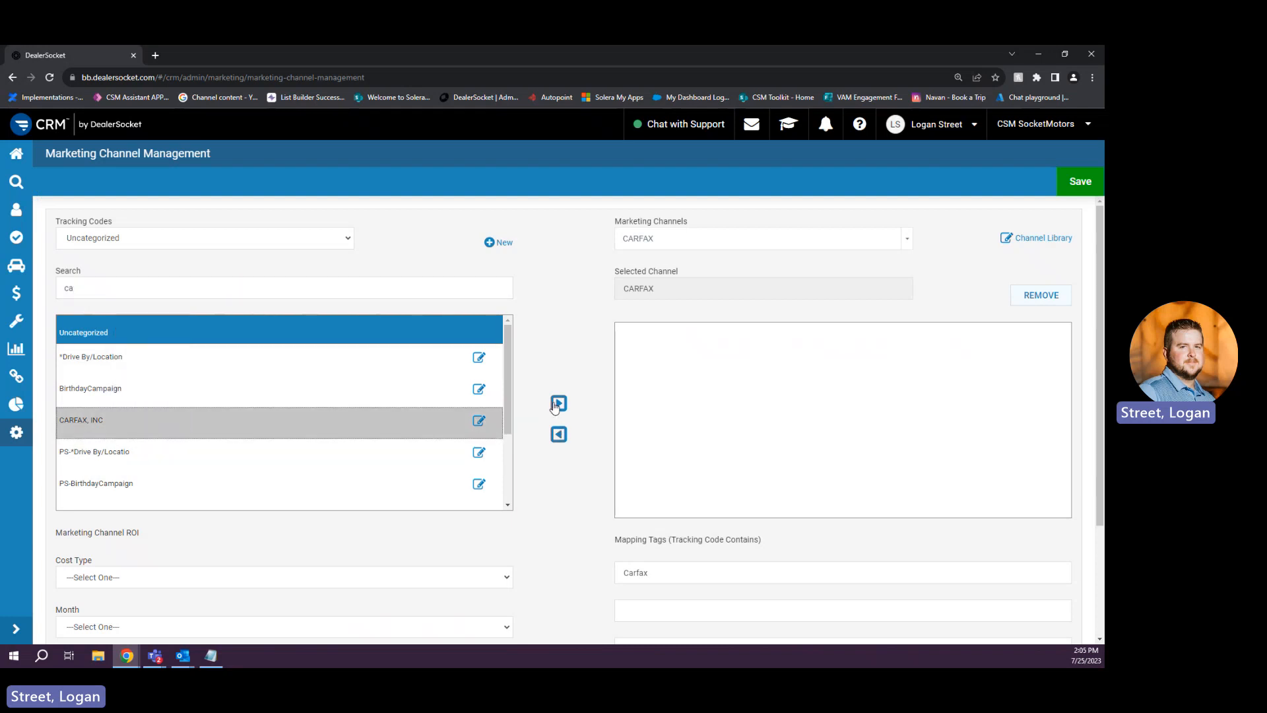
left_click(558, 404)
- Set CARFAX's cost type to Per Lead Cost, the month to July 2023 and the marketing cost to 25, and save the channel
scroll(502, 418, "down", 1)
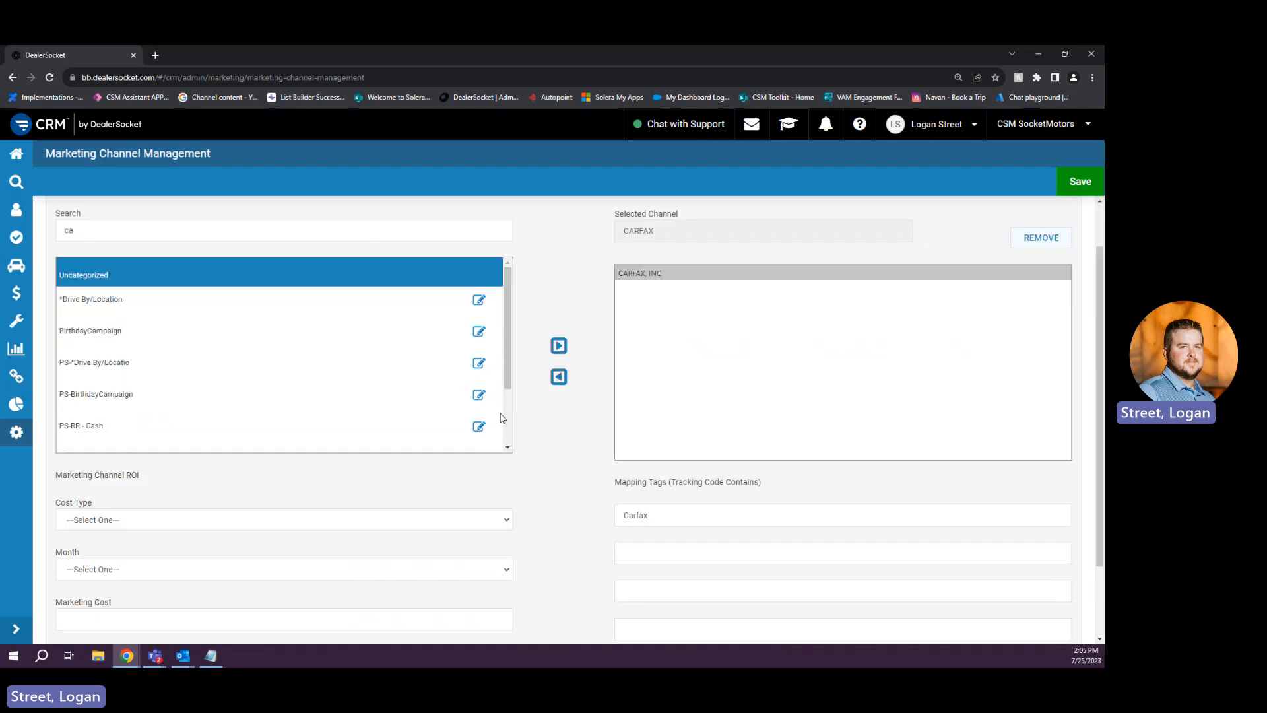
left_click(385, 525)
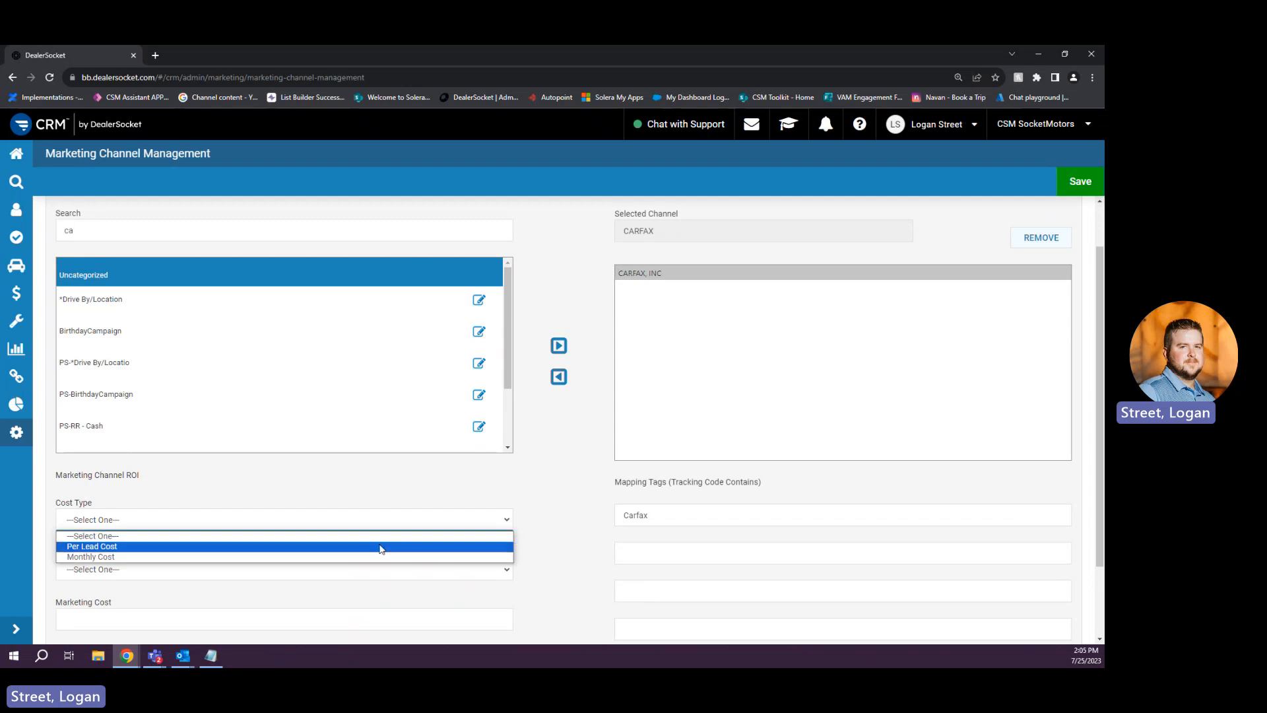
left_click(385, 547)
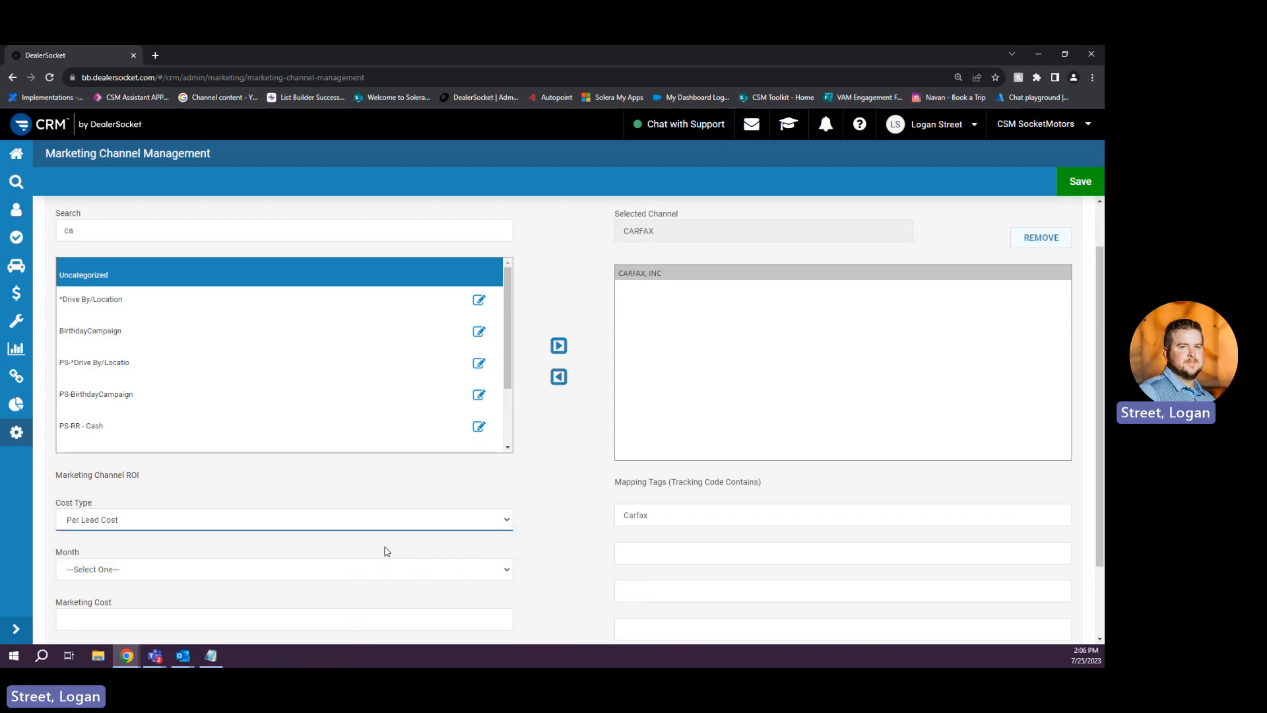
scroll(455, 436, "down", 1)
left_click(218, 566)
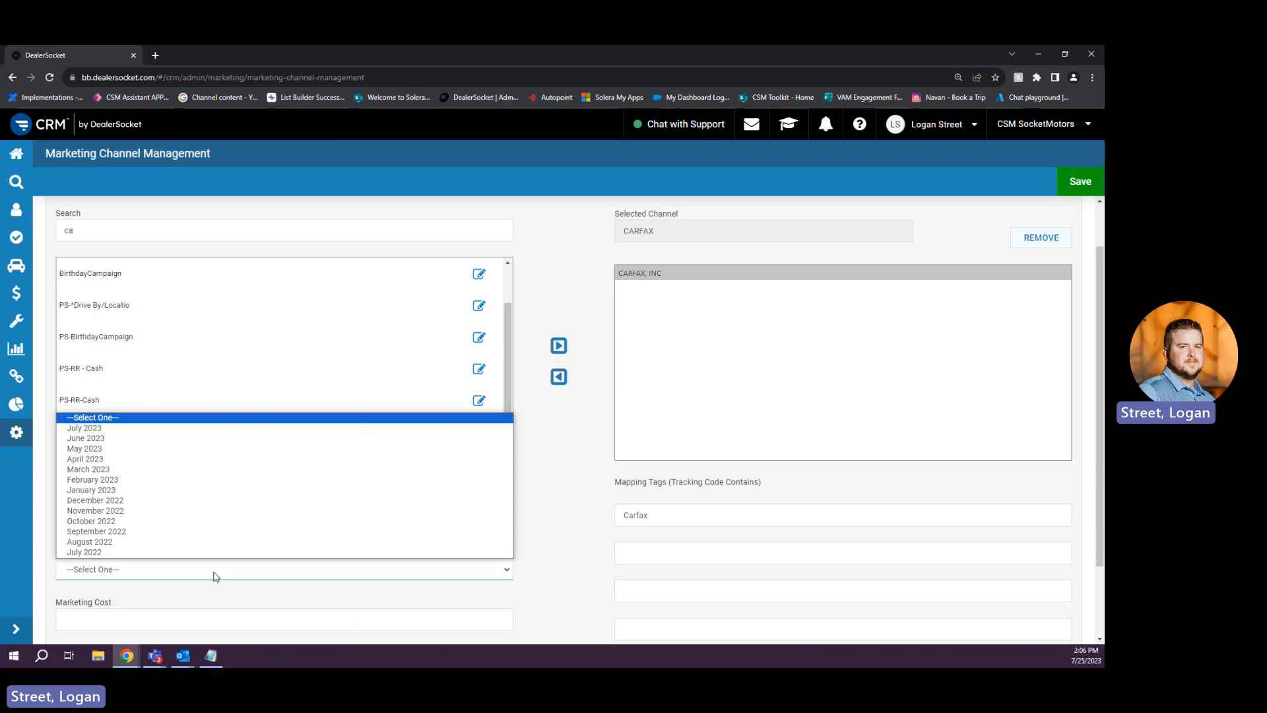
left_click(218, 433)
scroll(218, 551, "down", 2)
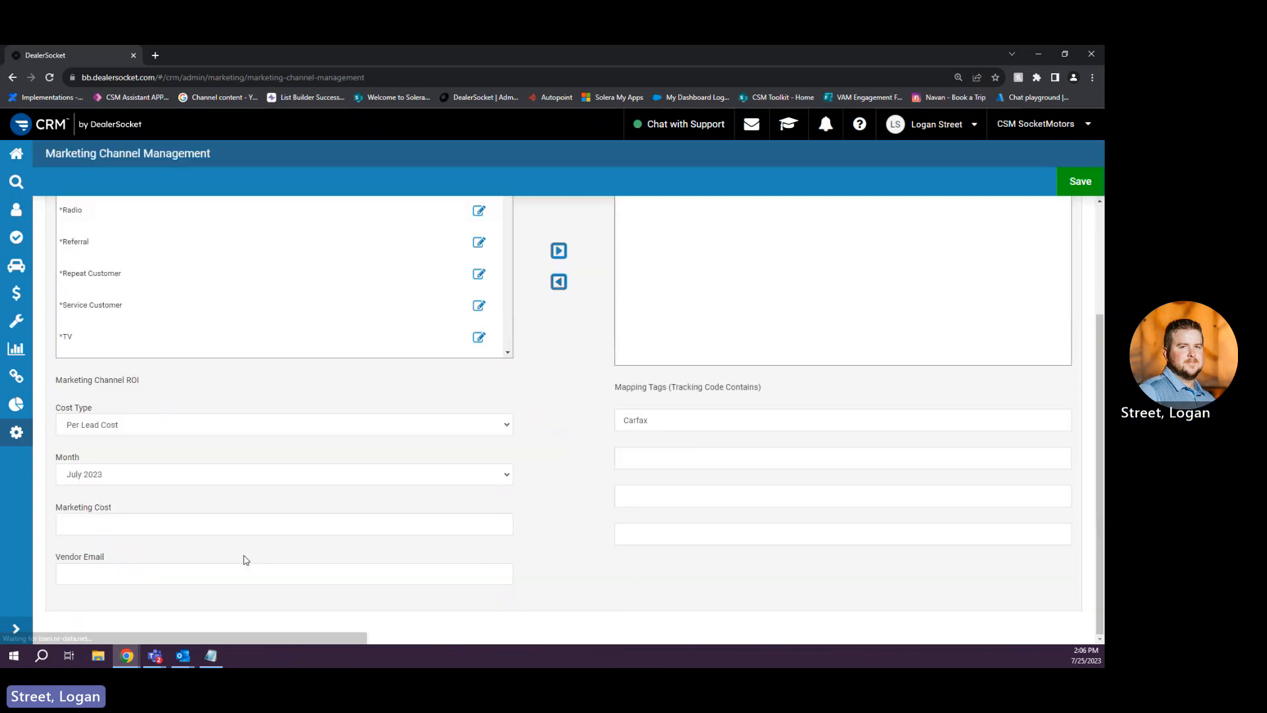
left_click(196, 525)
type("25")
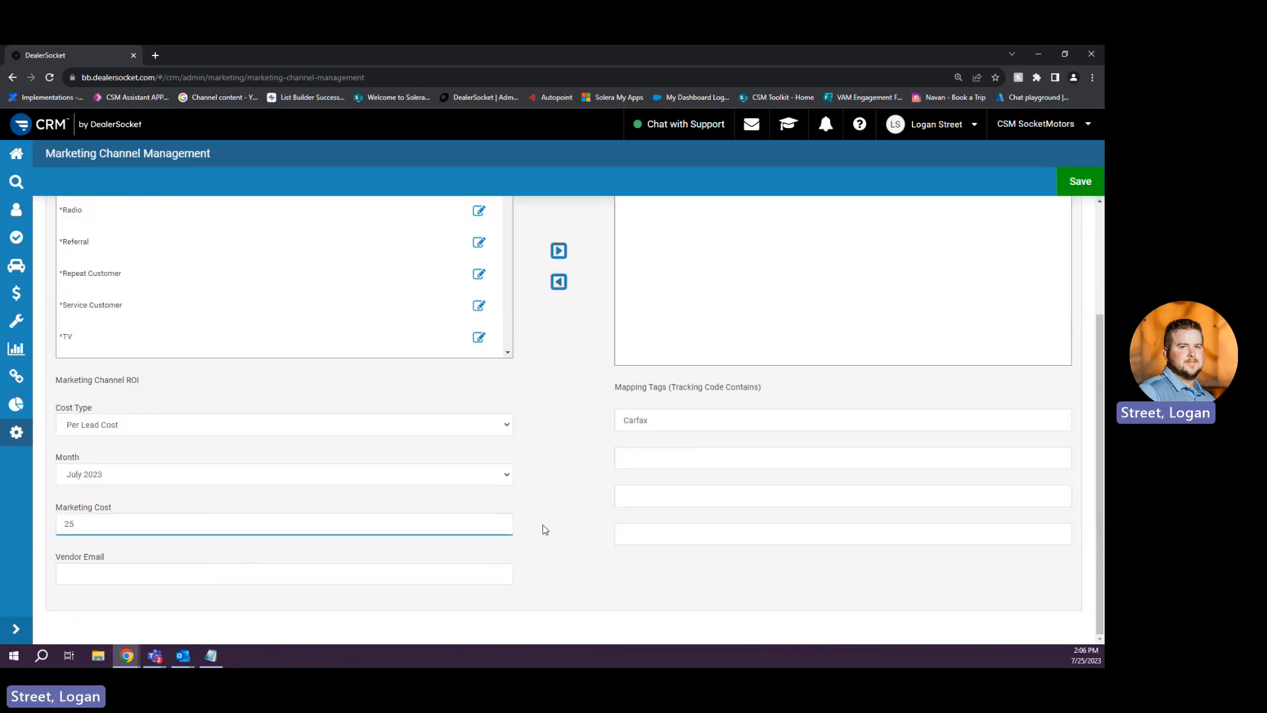
left_click(545, 528)
scroll(540, 516, "up", 2)
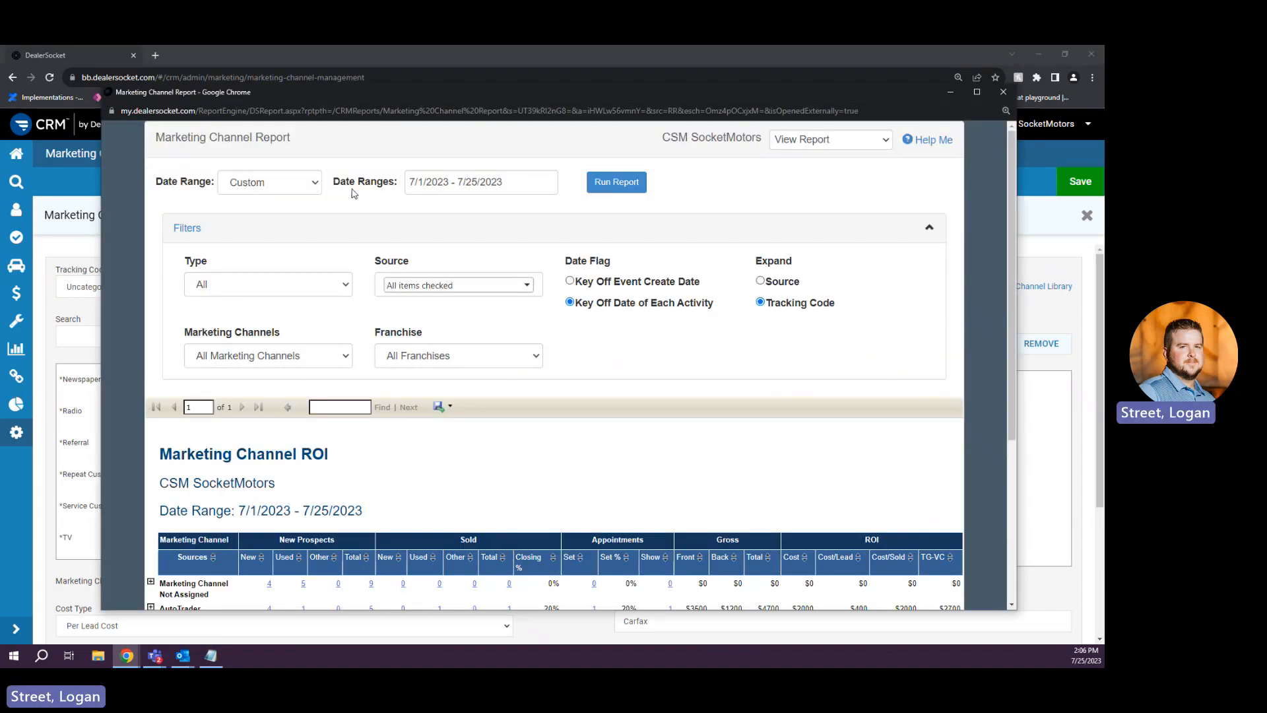
- Rerun the Marketing Channel Report in its window and examine CARFAX's prospects, cost per sold and TG-VC figures
left_click(615, 181)
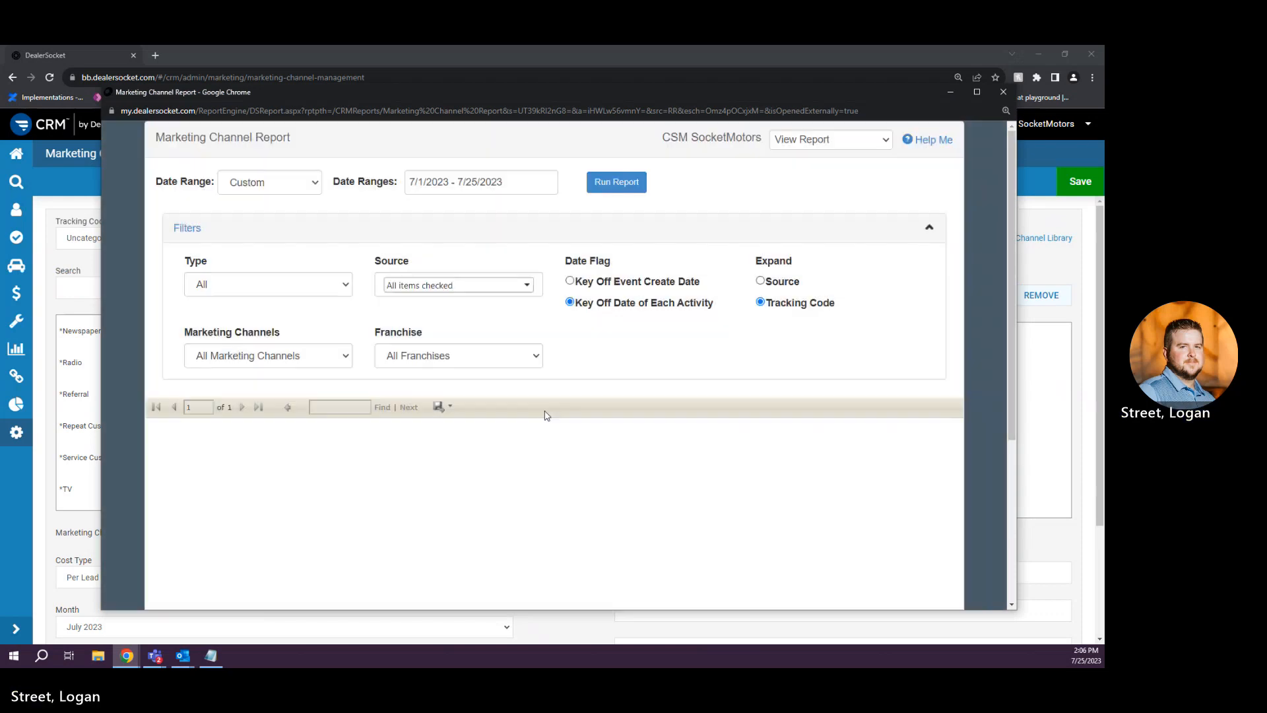
scroll(187, 522, "down", 3)
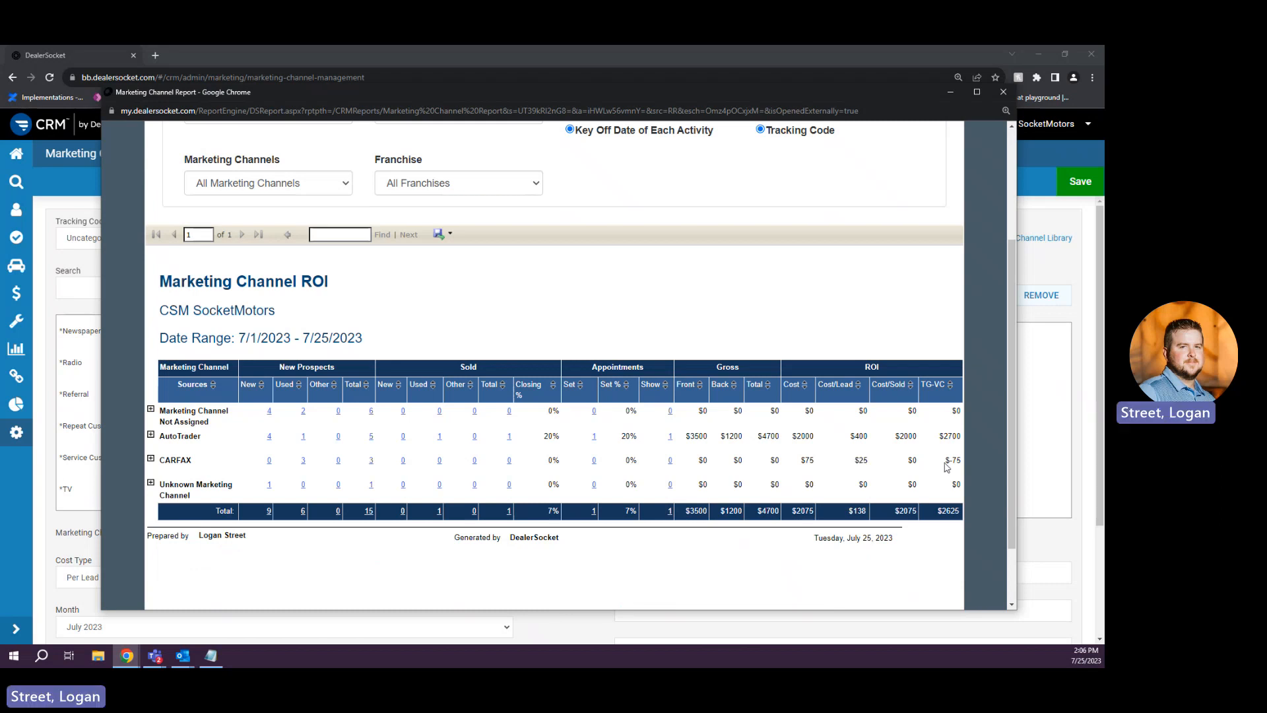
double_click(377, 463)
double_click(942, 461)
left_click_drag(947, 462, 880, 468)
left_click(949, 463)
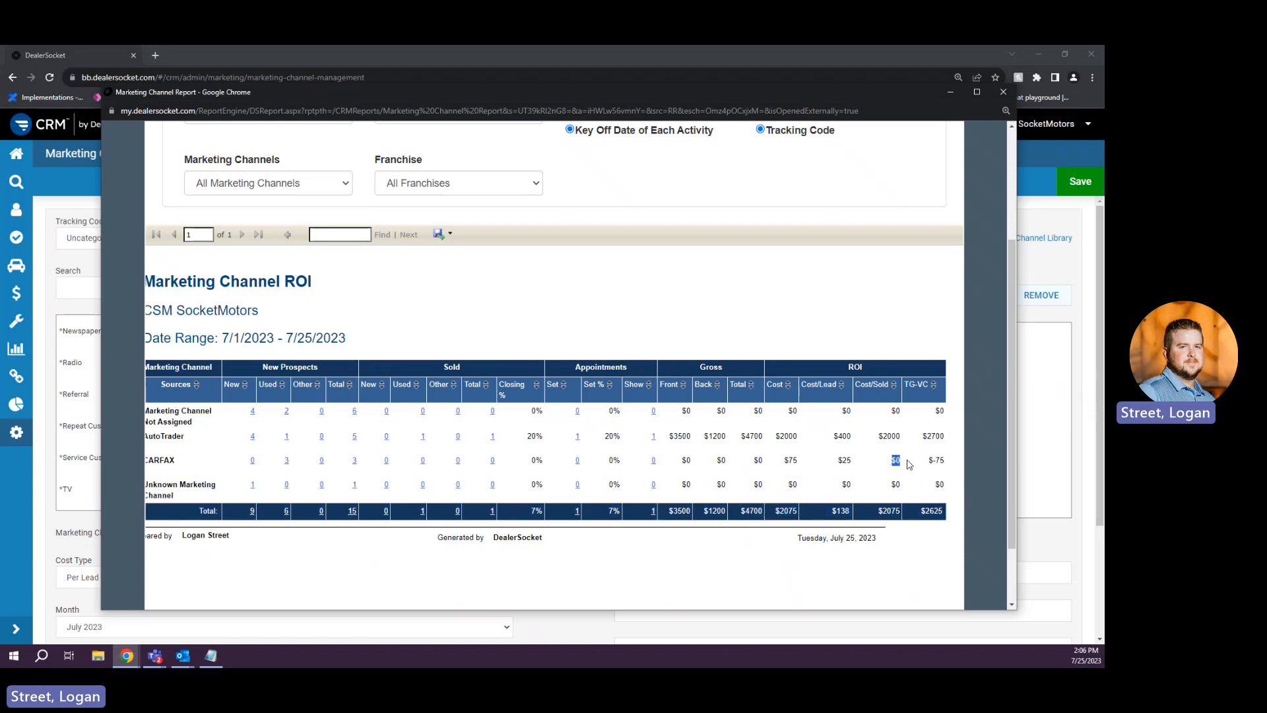
left_click(902, 462)
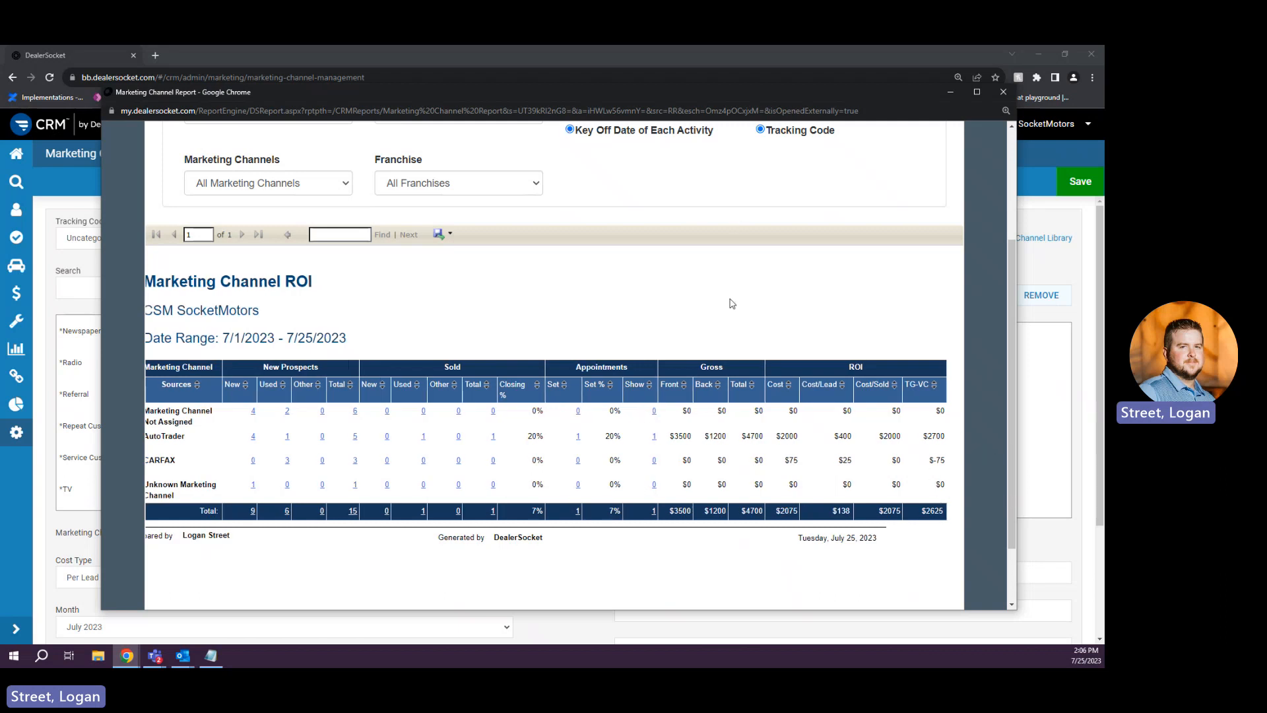
scroll(1000, 515, "down", 1)
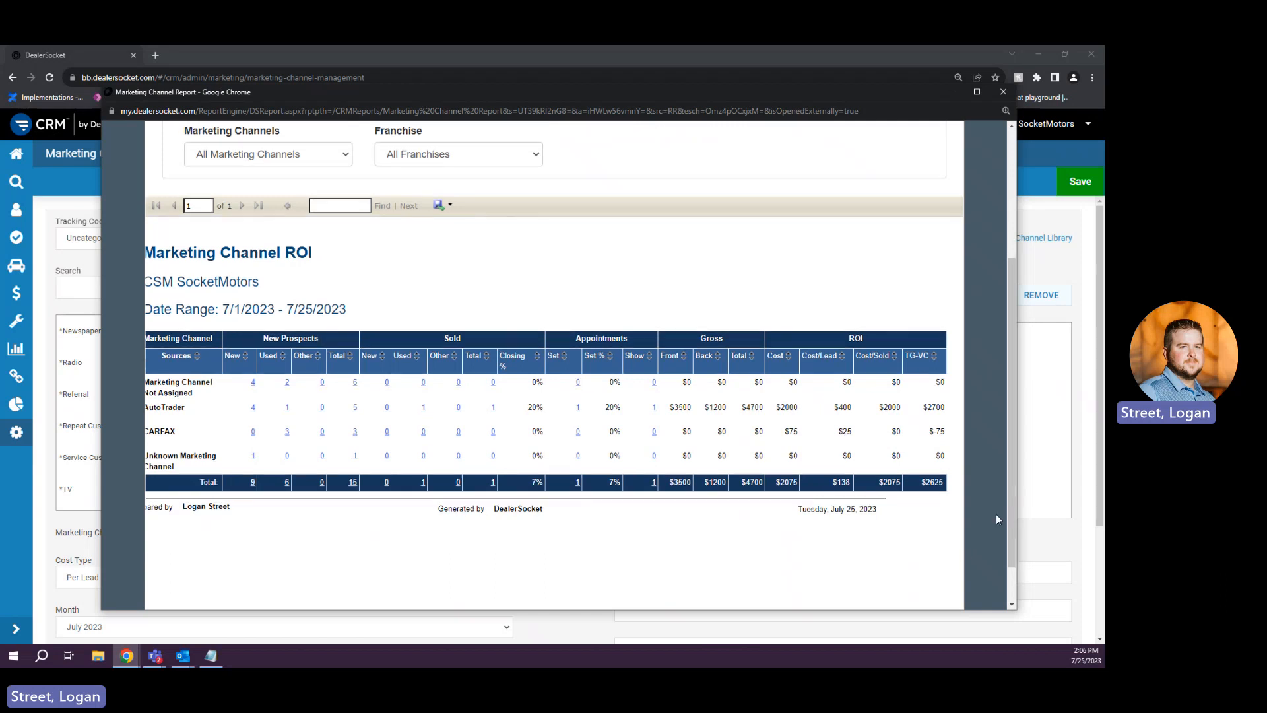
scroll(996, 518, "down", 1)
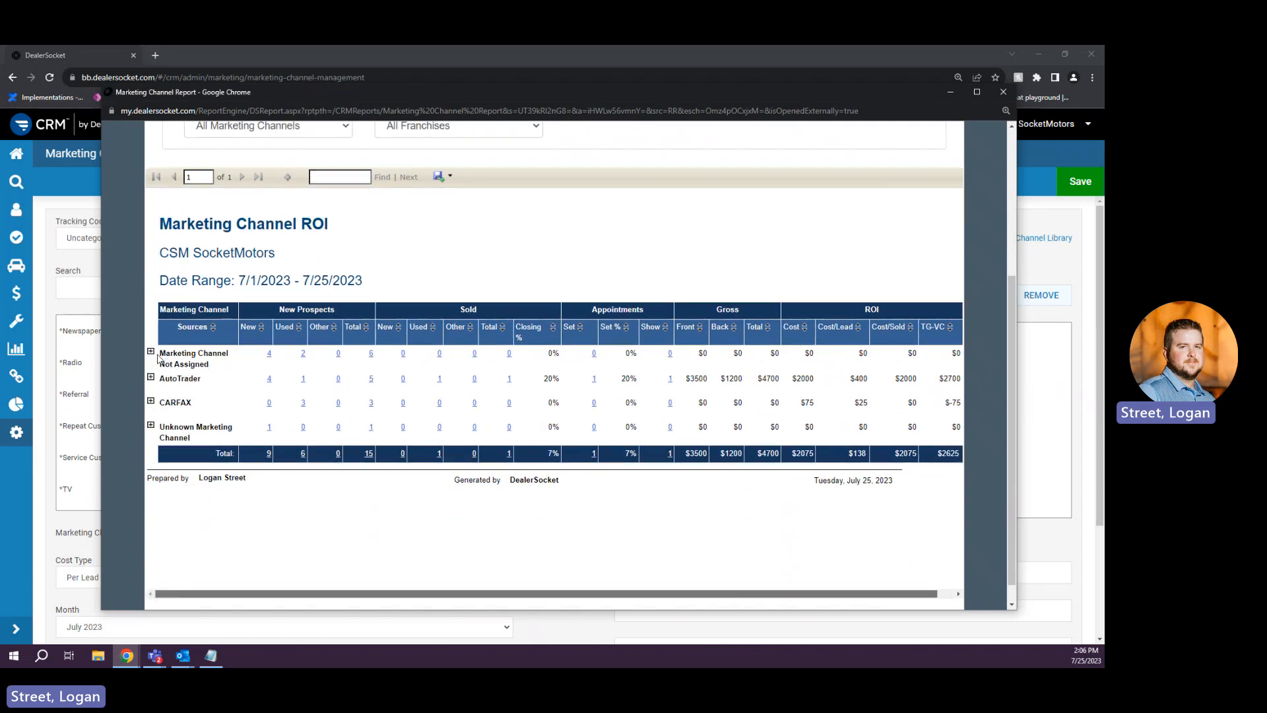
- Expand the Marketing Channel Not Assigned row in the Marketing Channel ROI report and examine its unassigned tracking codes
scroll(528, 278, "up", 8)
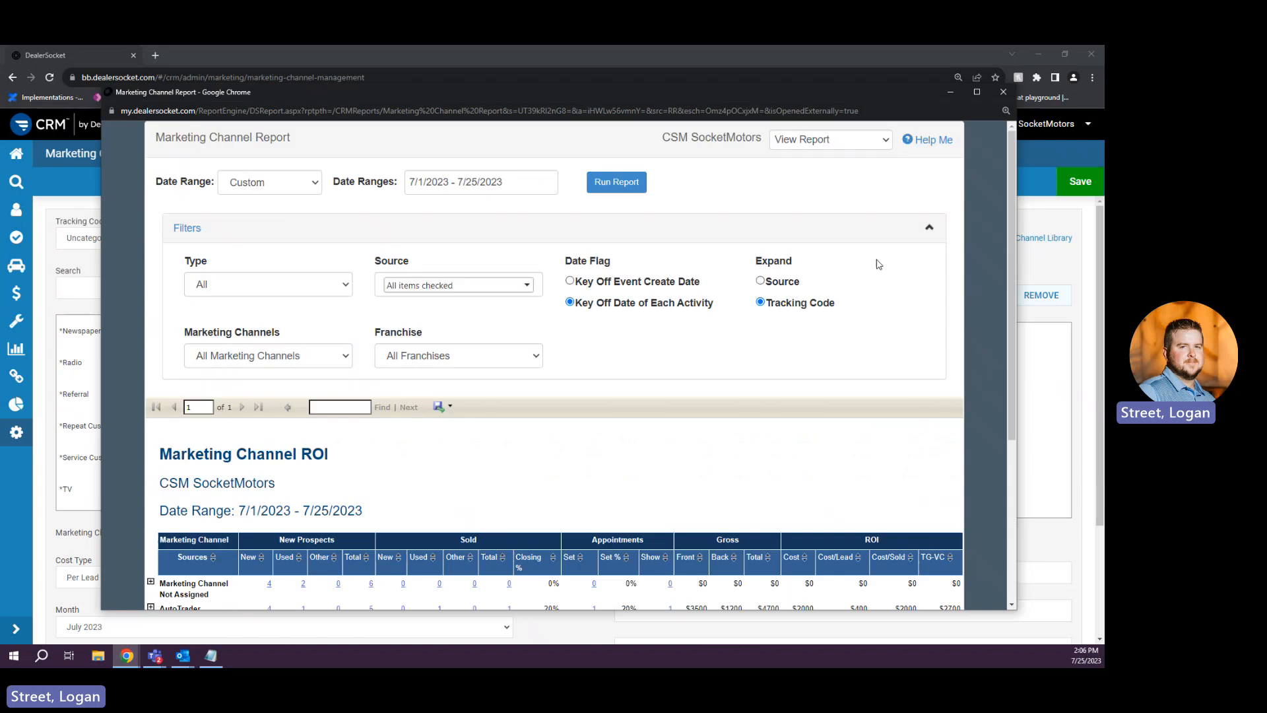
scroll(667, 357, "down", 1)
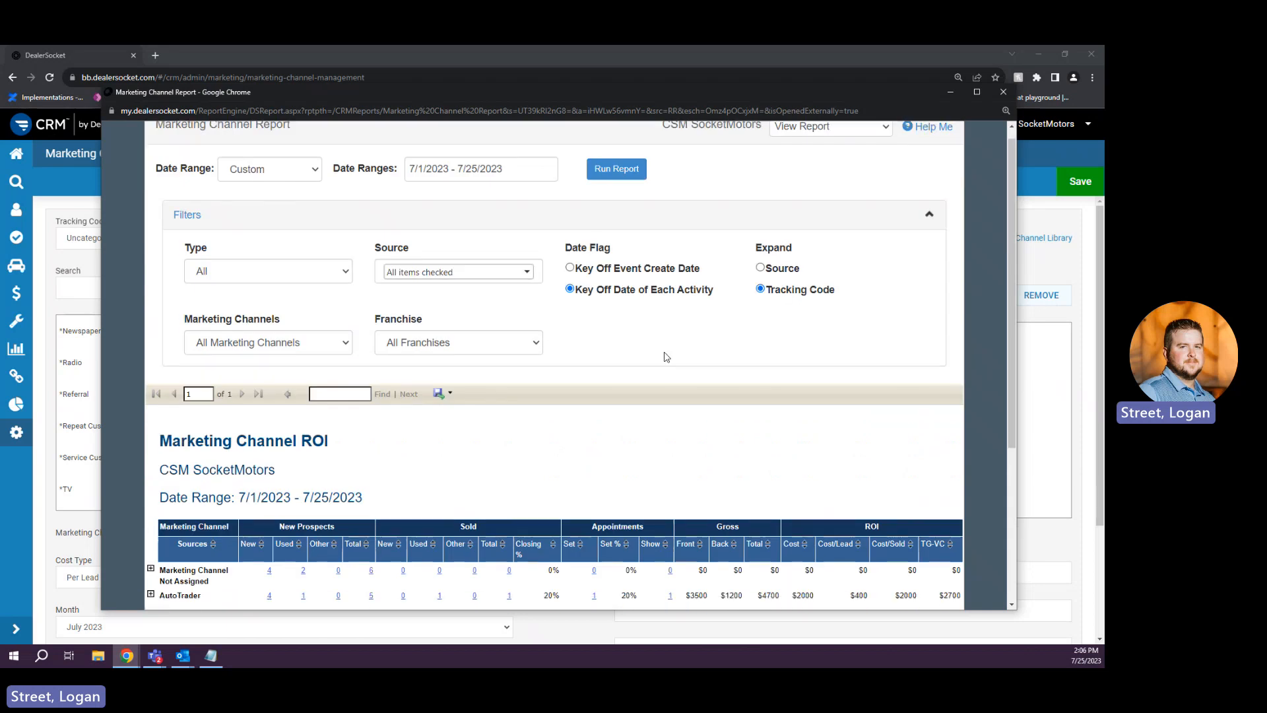
scroll(667, 357, "down", 1)
left_click(150, 525)
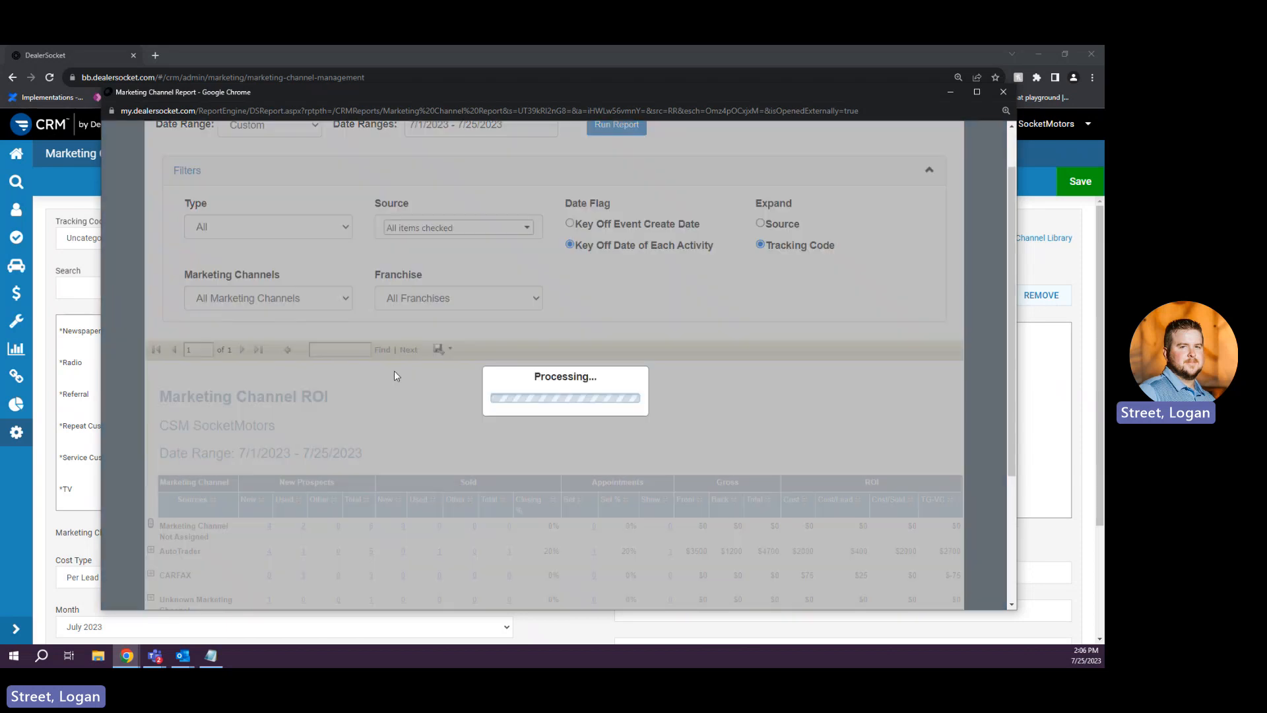
scroll(407, 413, "down", 1)
scroll(407, 413, "down", 3)
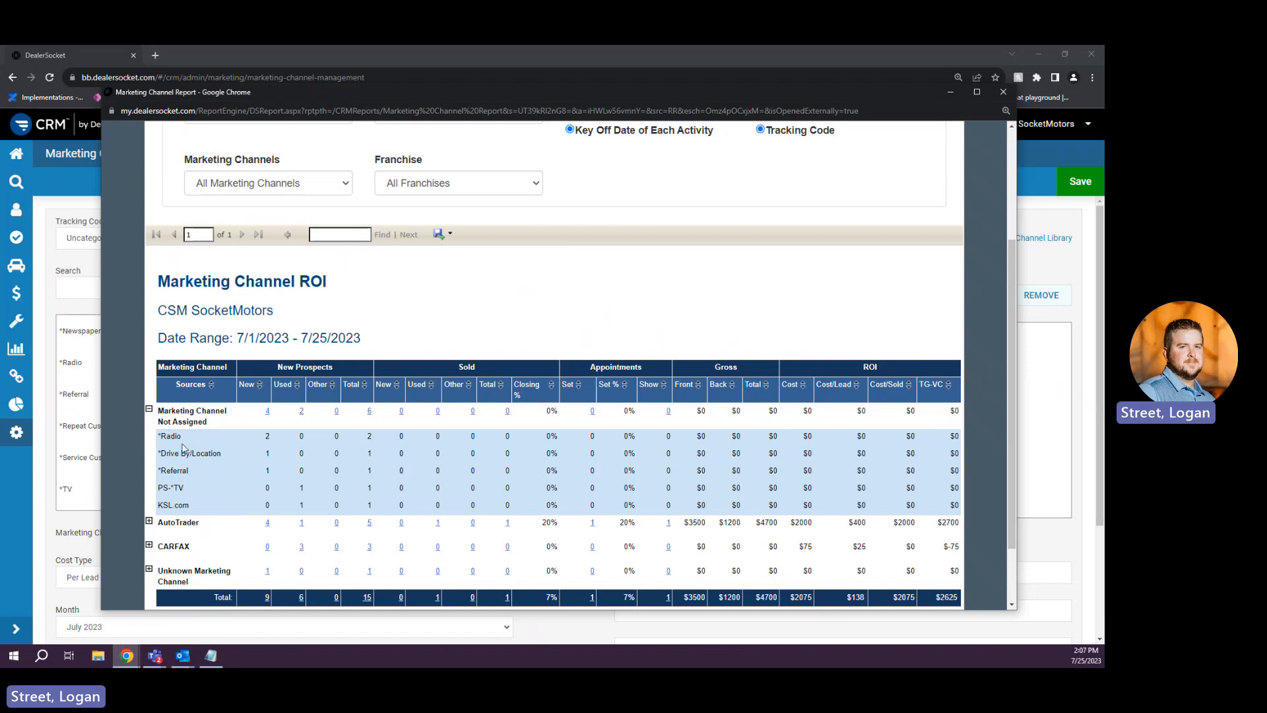
- Return to Marketing Channel Management, search the Channel Library for "radio", and add Radio to the active channels
left_click(1055, 546)
left_click(1006, 241)
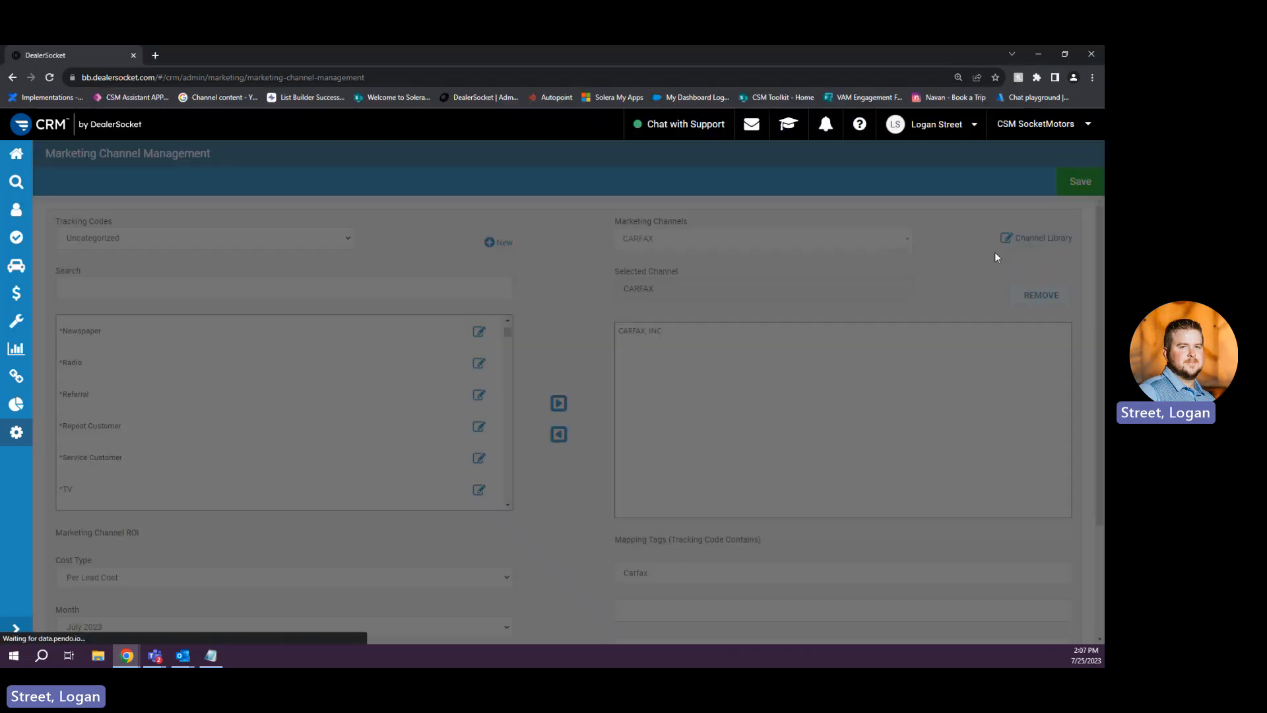
left_click(422, 251)
type("radio")
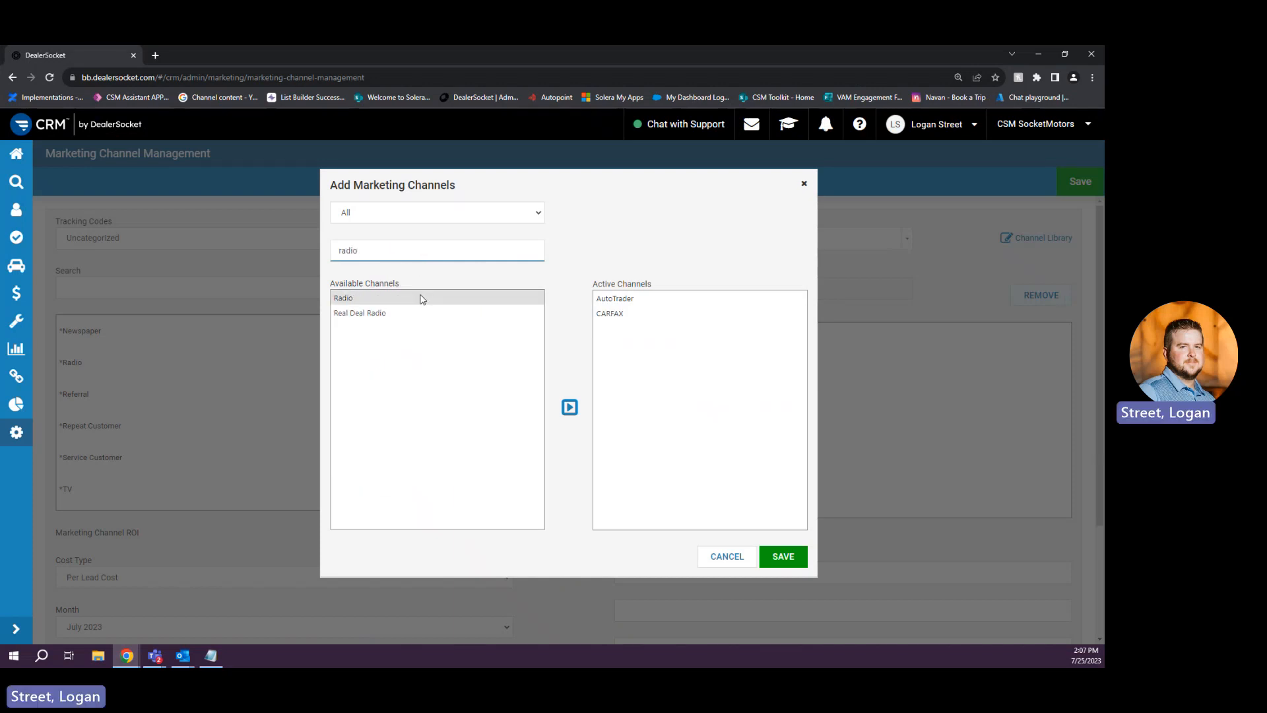
left_click(419, 297)
left_click(570, 407)
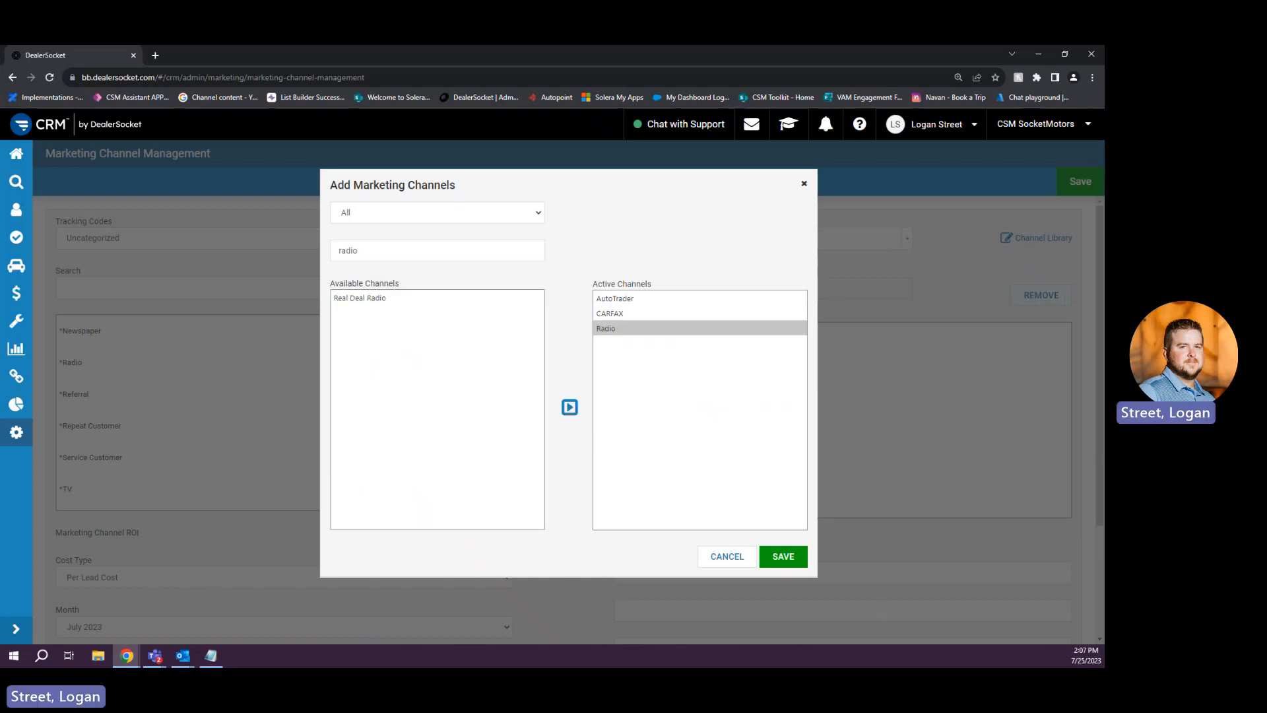
- Check the report's unassigned codes, then search the library for "drive" and add Drive By / Location to the active channels
key("alt+Tab")
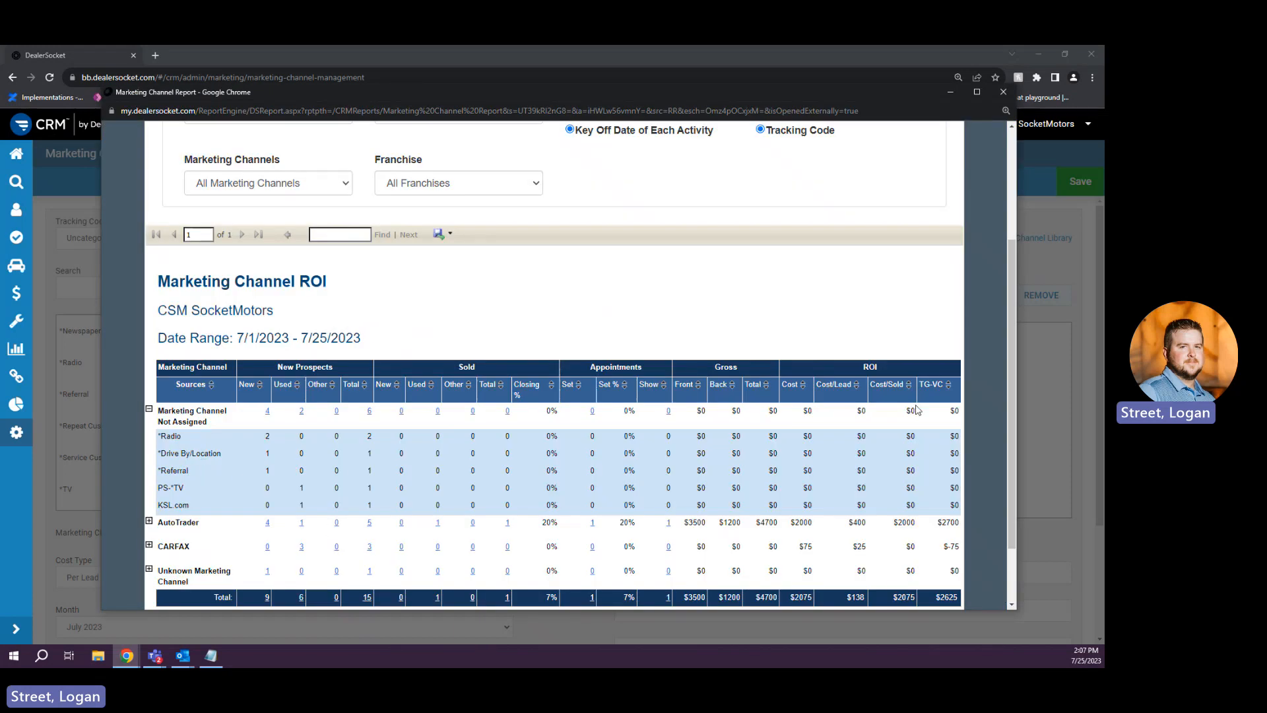
key("alt+Tab")
double_click(418, 252)
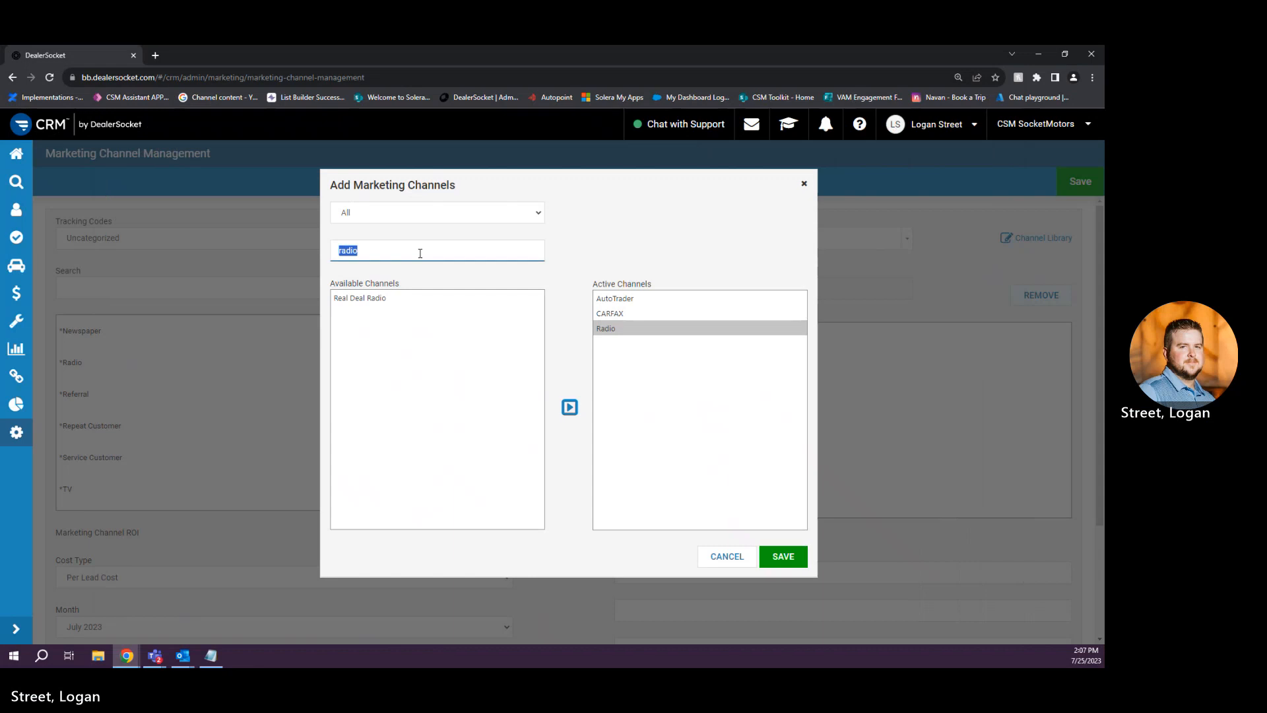
type("drive")
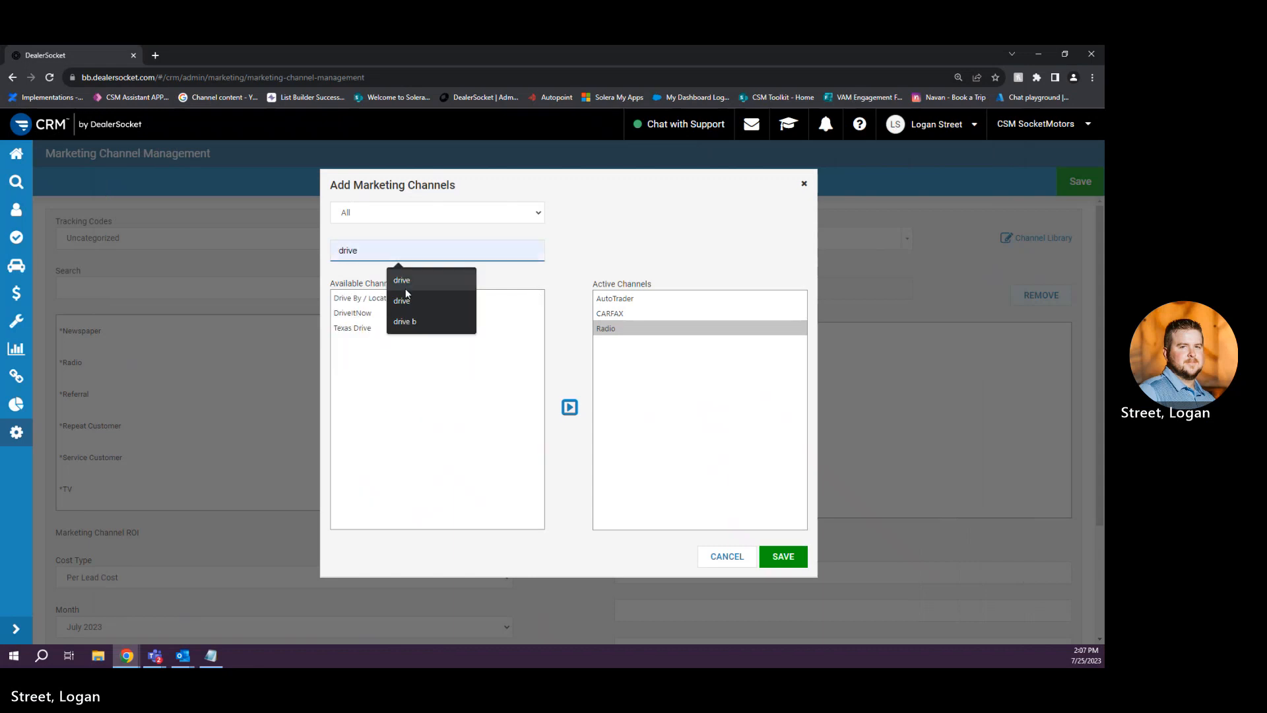
left_click(367, 300)
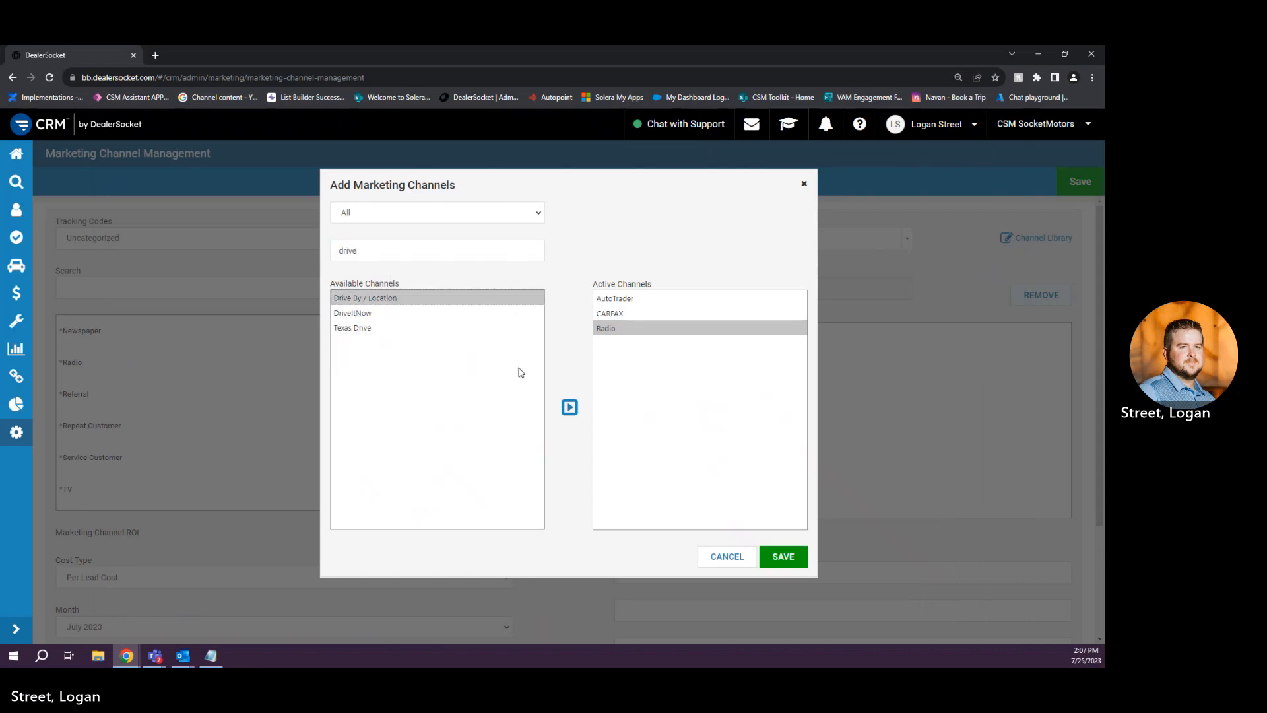
left_click(570, 407)
double_click(386, 253)
type("ref")
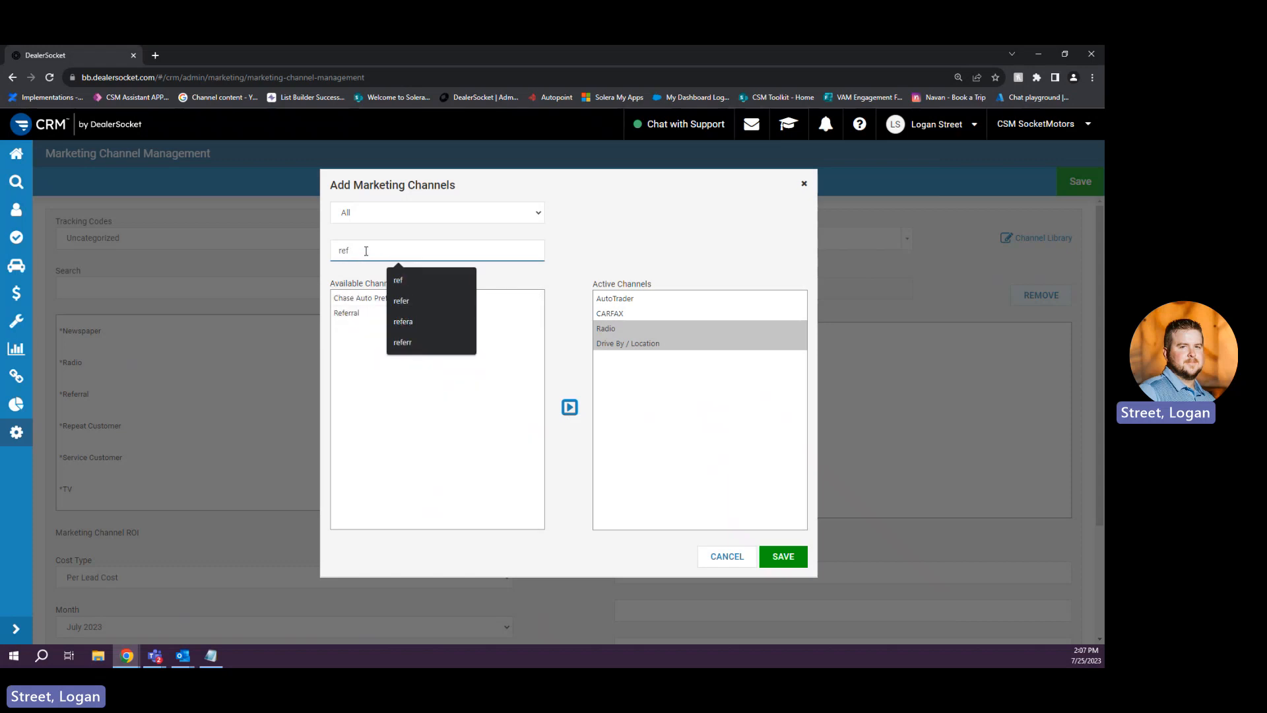
key("BackSpace")
key("BackSpace")
key("BackSpace")
- Search the Channel Library for "dealership" and add Dealership Retention to the active channels
type("d")
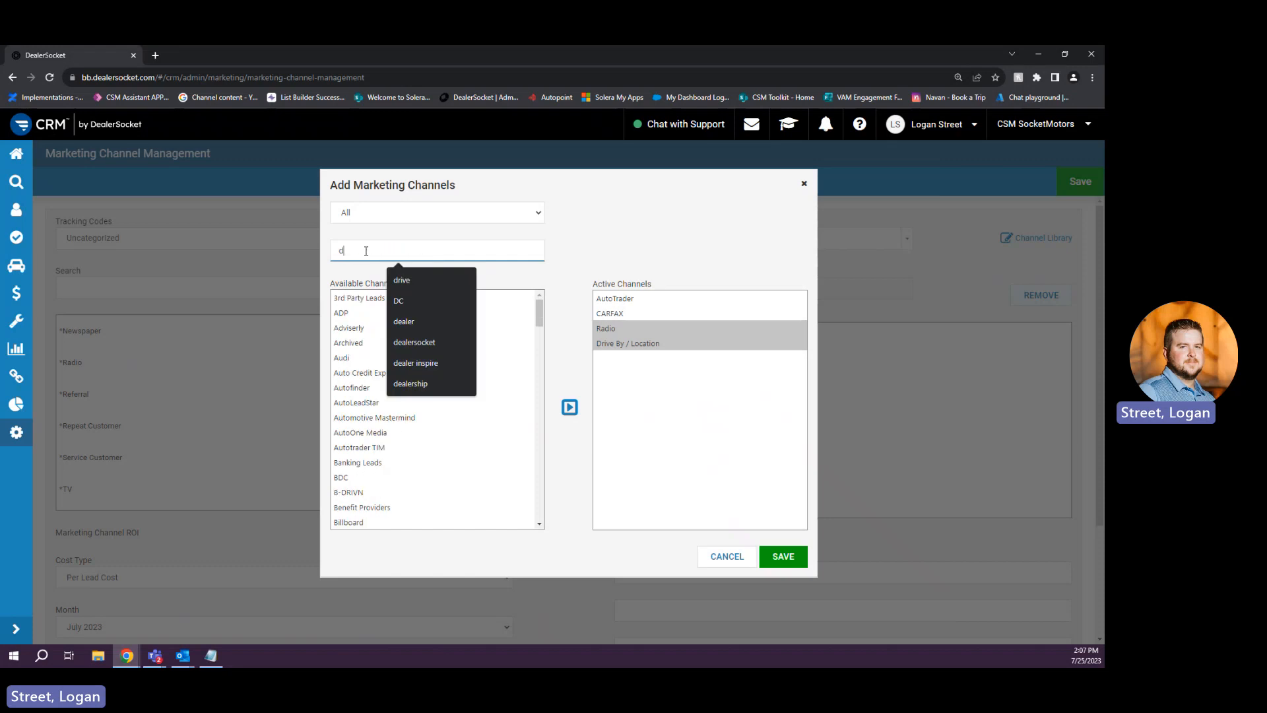
type("ealership")
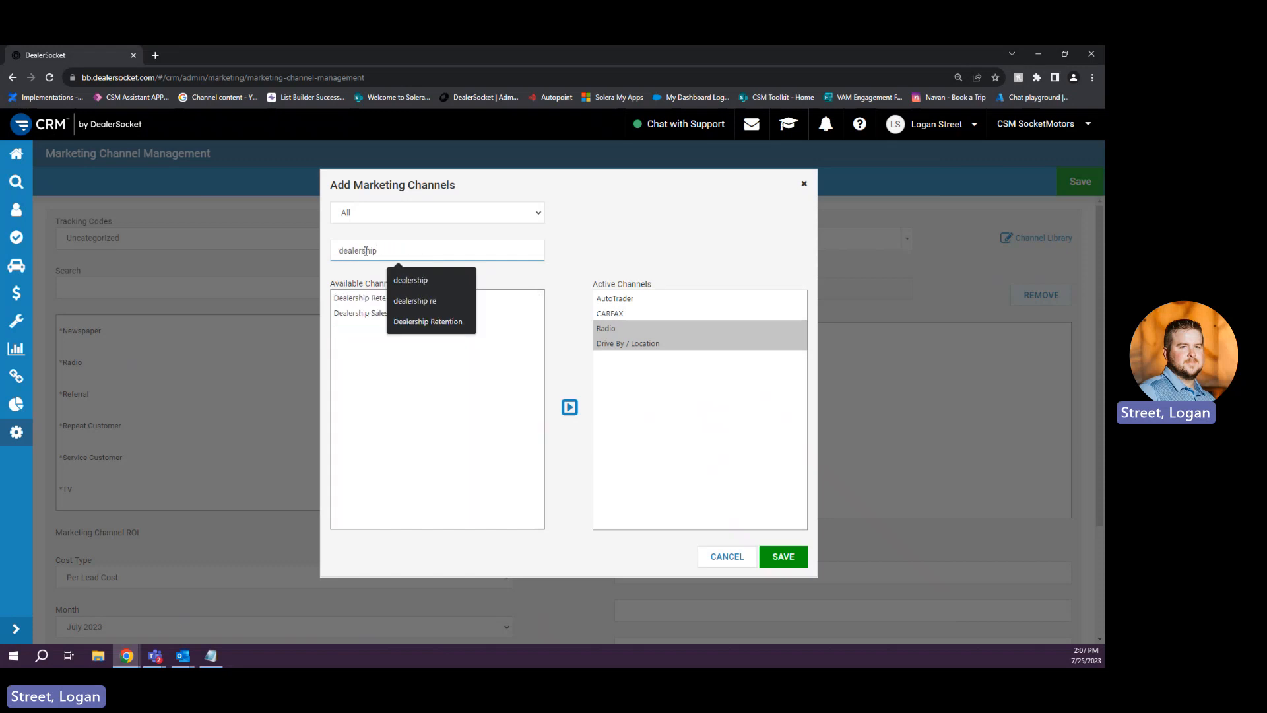
left_click(376, 313)
left_click(386, 299)
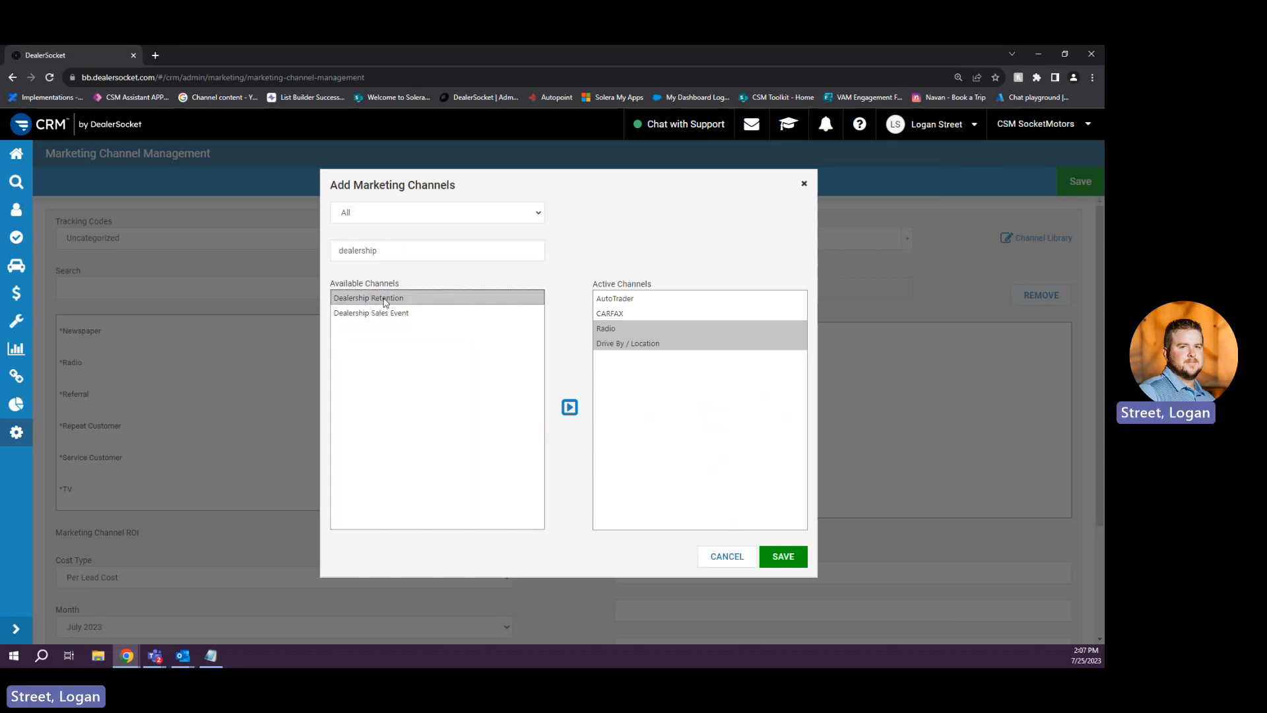
left_click(570, 408)
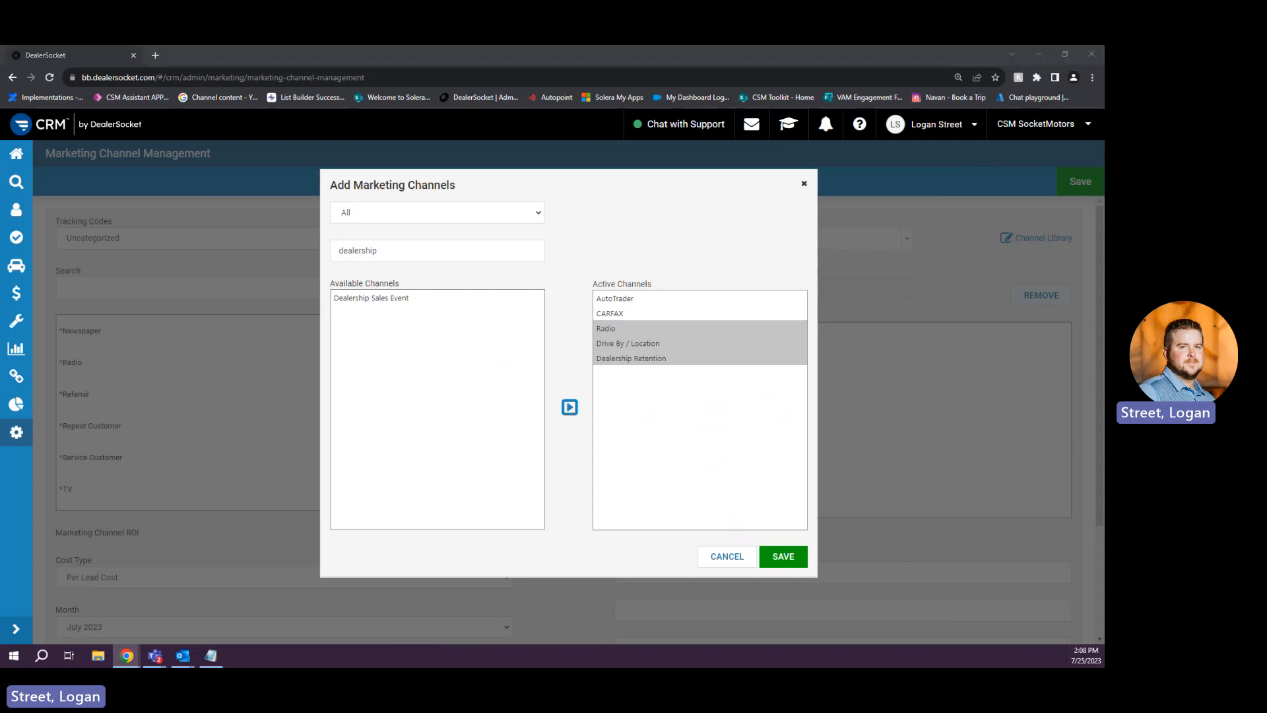
- Check the report's remaining unassigned codes, then search the library for "tv" and add TV to the active channels
key("alt+Tab")
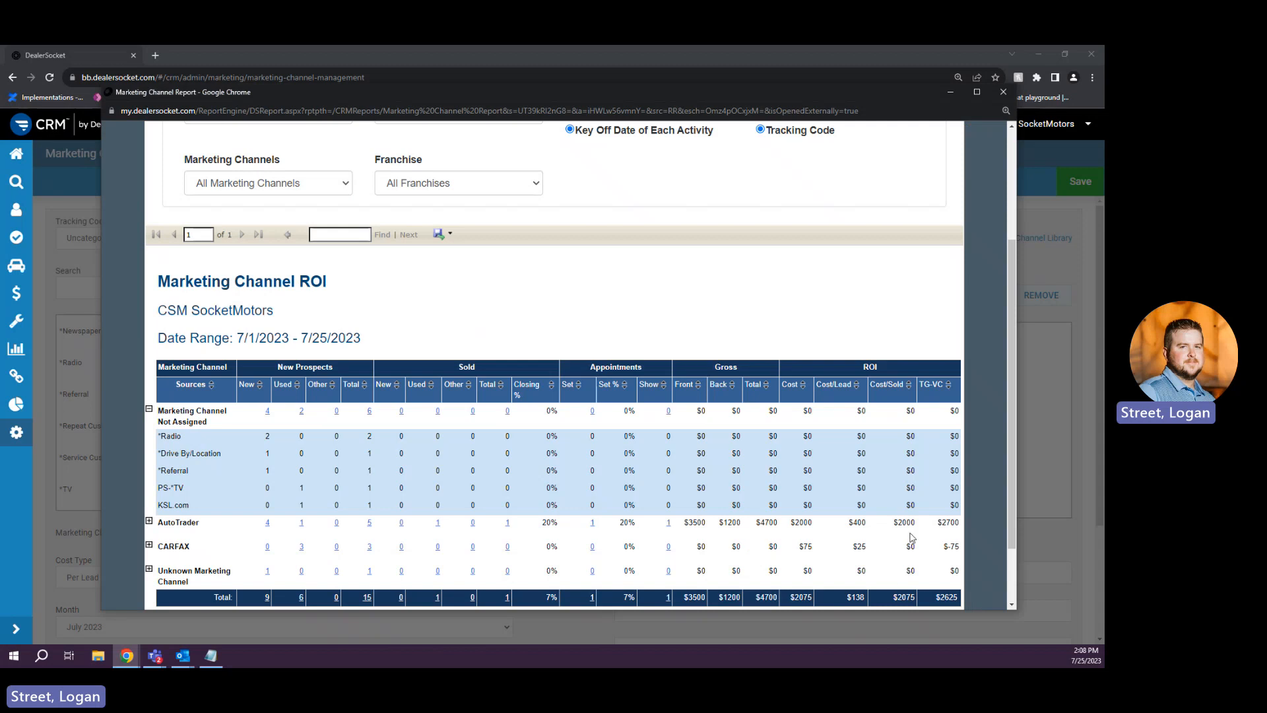
left_click(1037, 405)
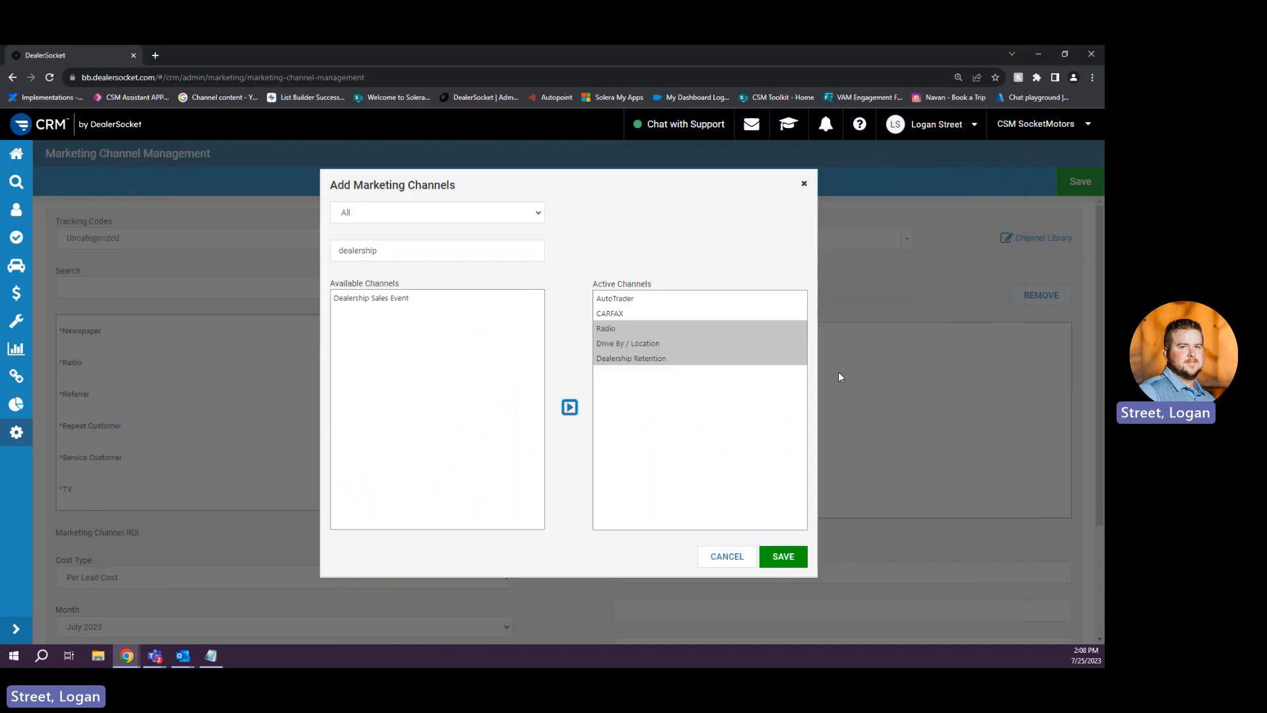
double_click(391, 254)
type("tv")
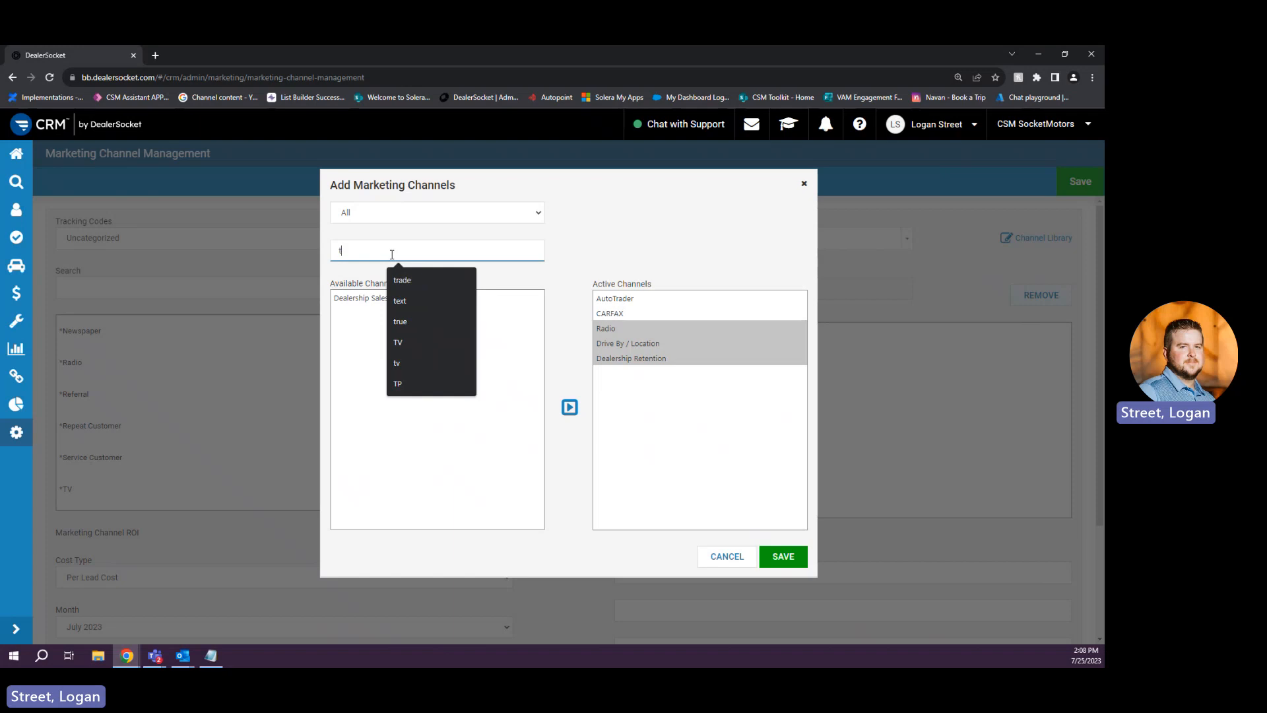
left_click(570, 407)
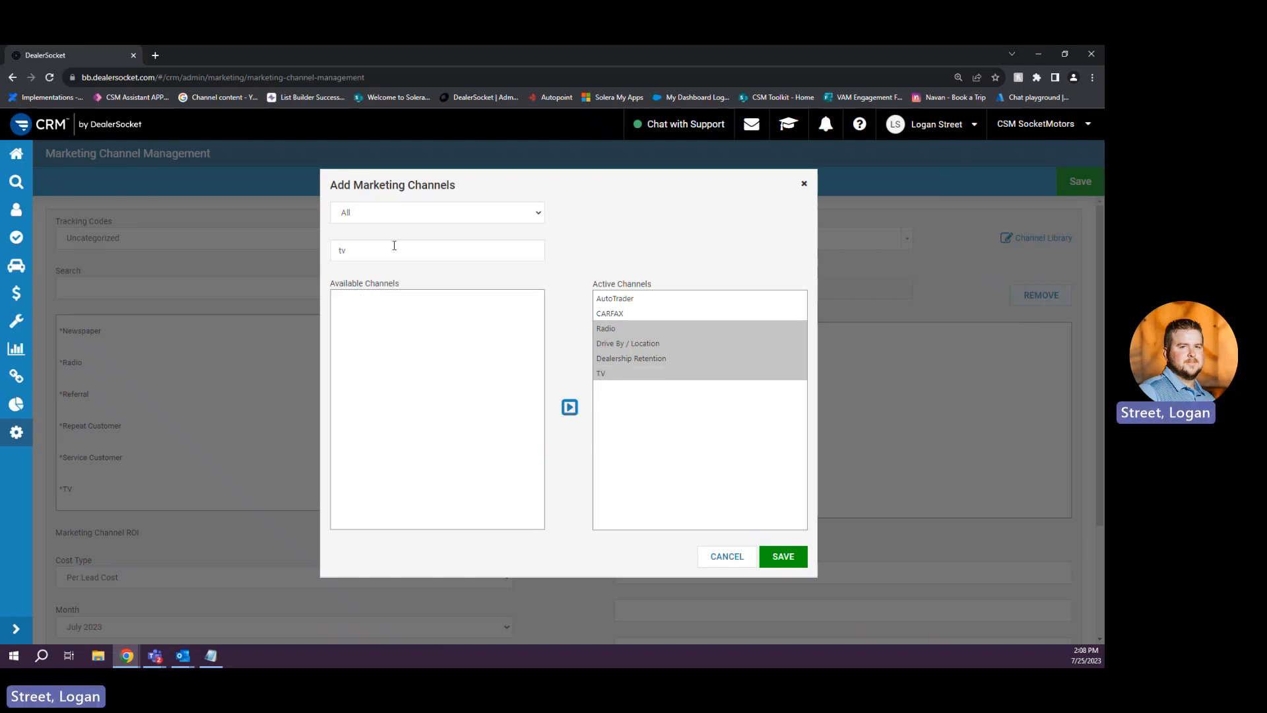
- Search the Channel Library for "ks", add KSL.com to the active channels, and save the channel selection
left_click(394, 245)
type("ks")
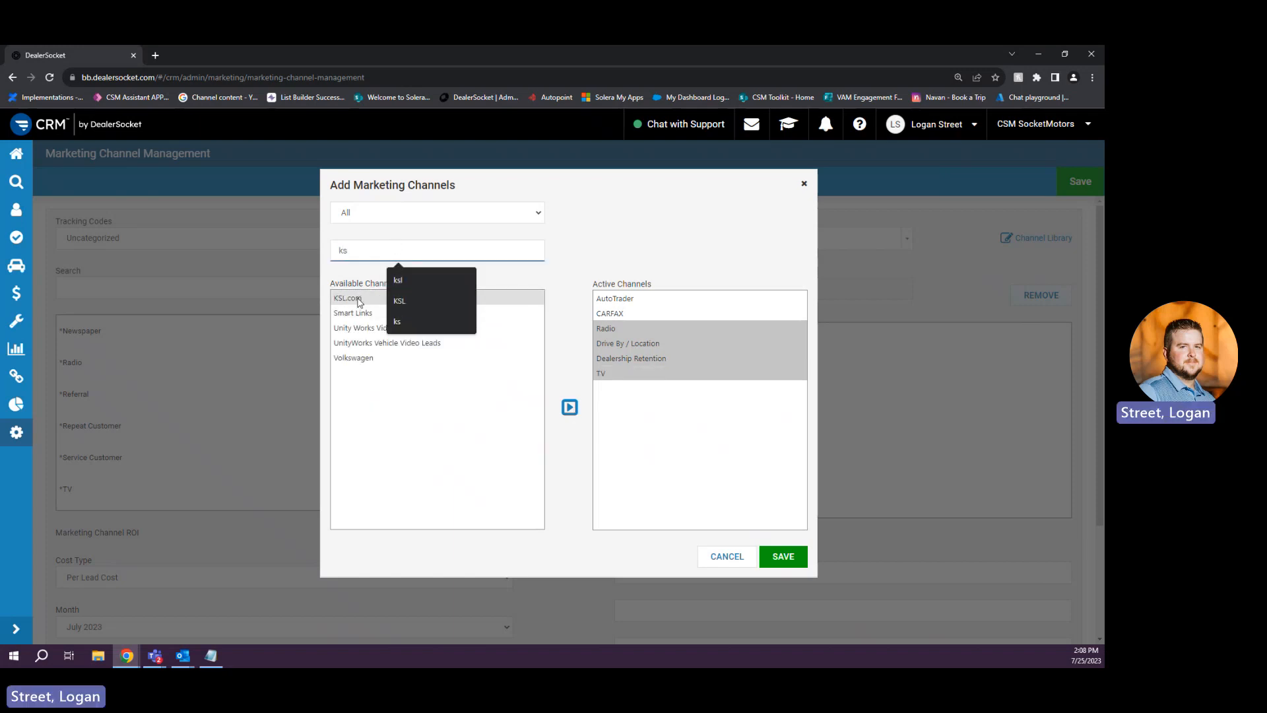
left_click(569, 407)
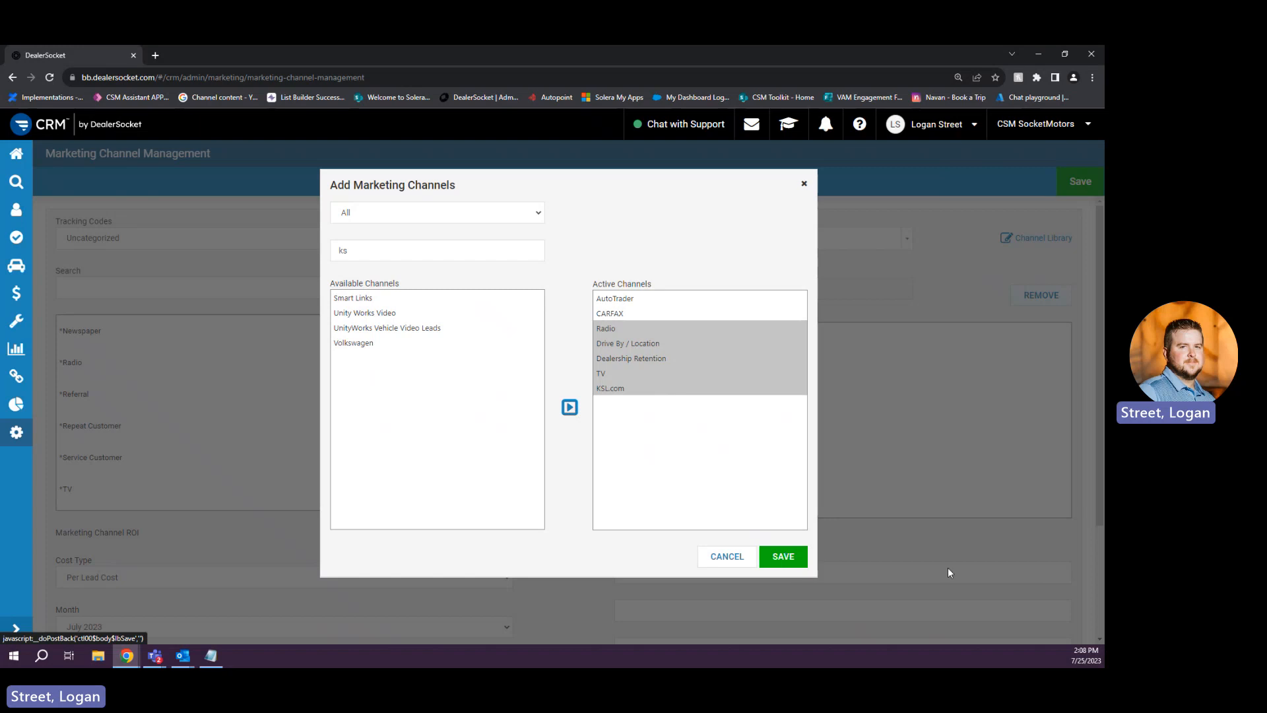
left_click(792, 558)
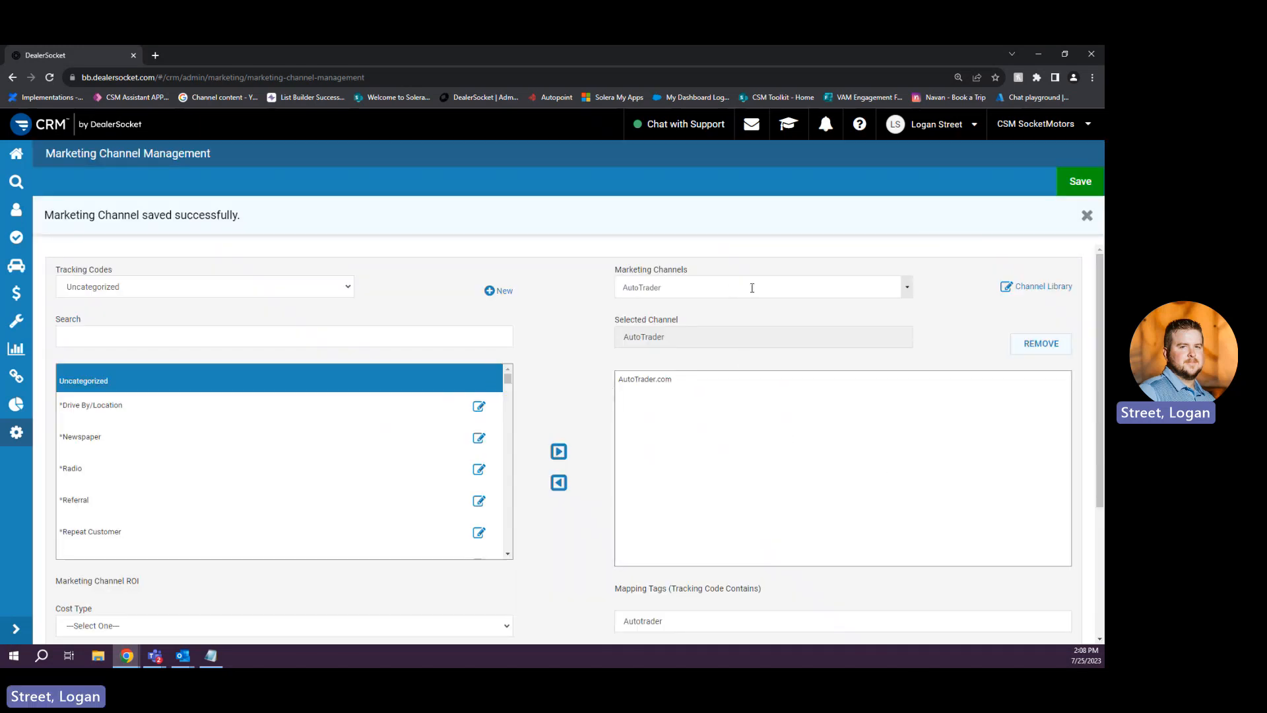
- Select the Dealership Retention marketing channel and assign the *Referral tracking code to it
left_click(822, 288)
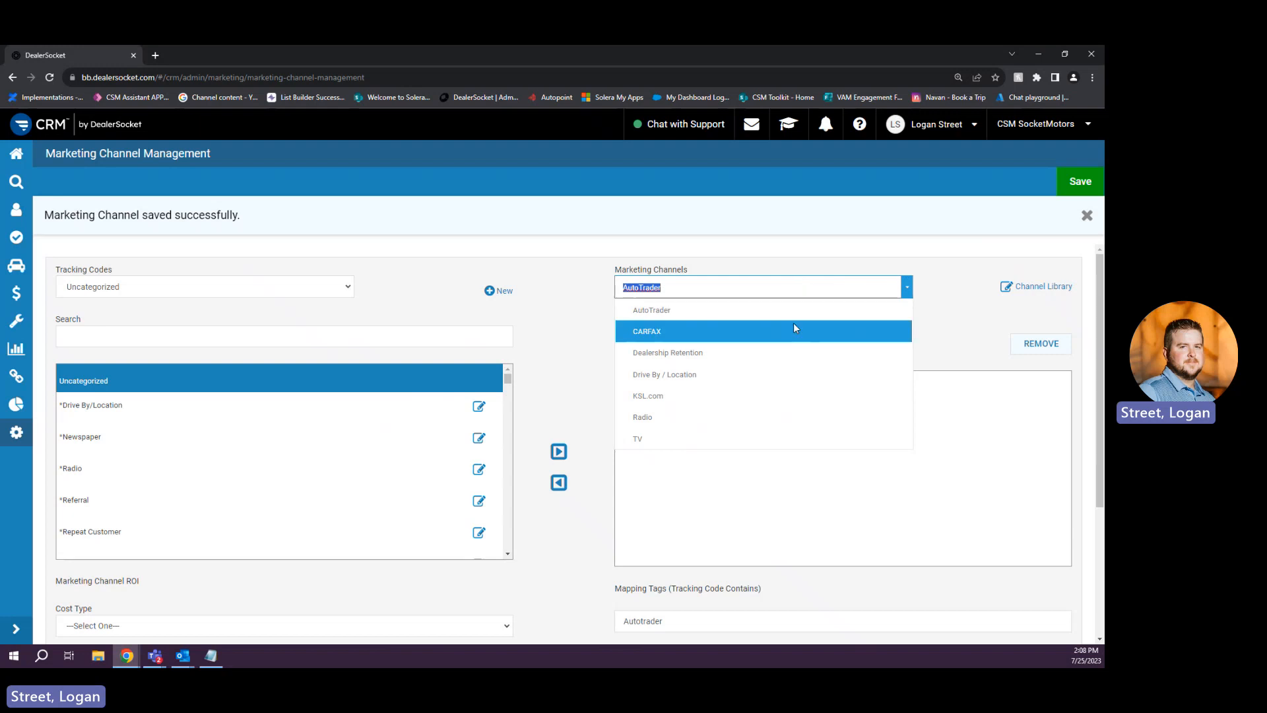
left_click(793, 323)
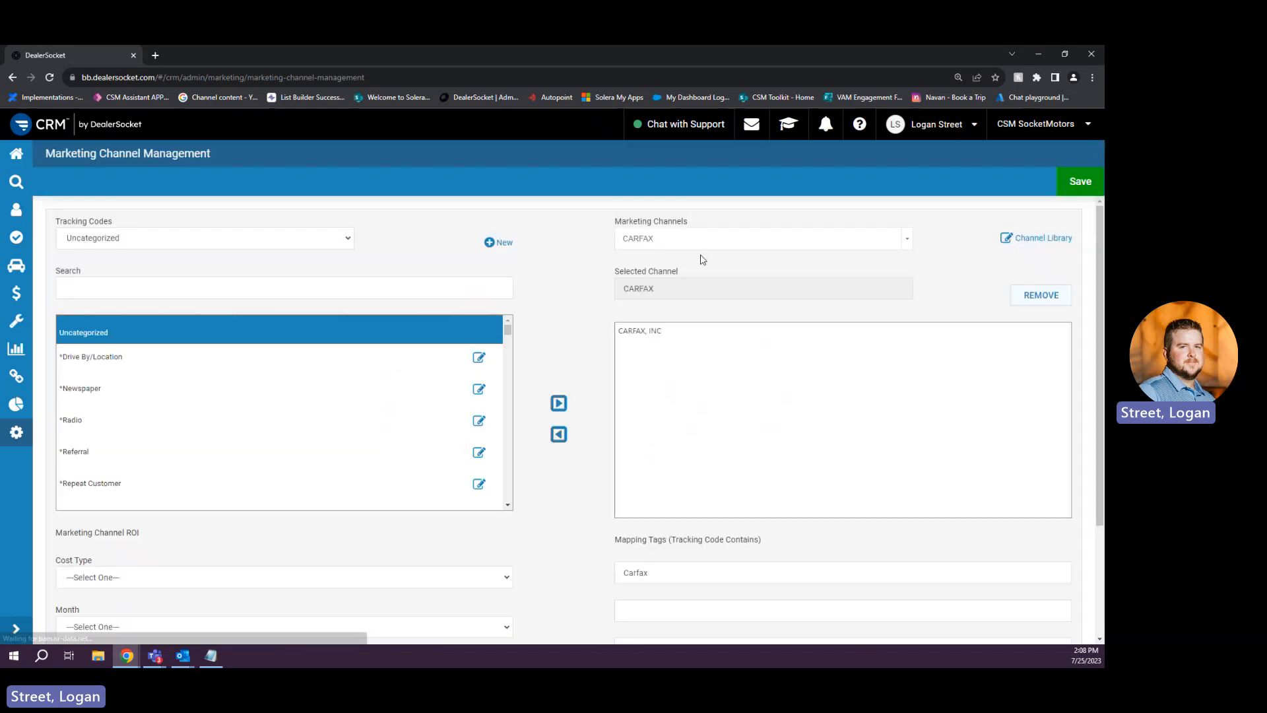
left_click(704, 239)
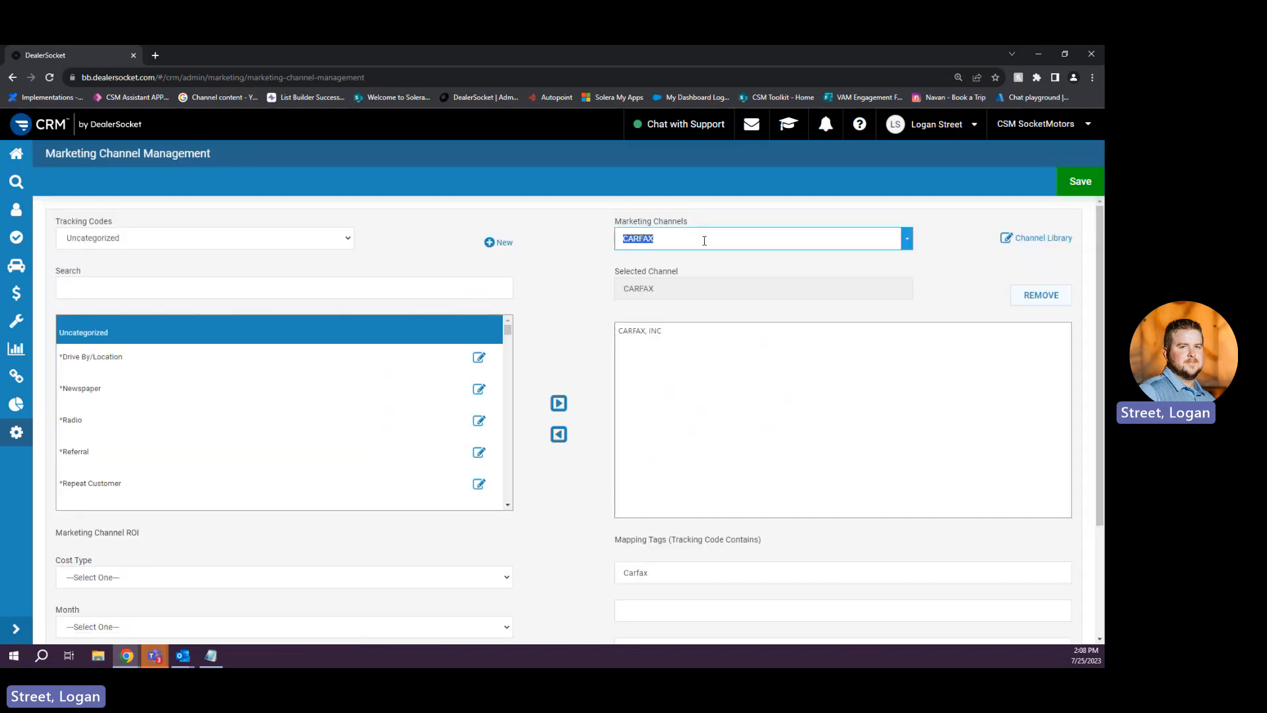
left_click(726, 306)
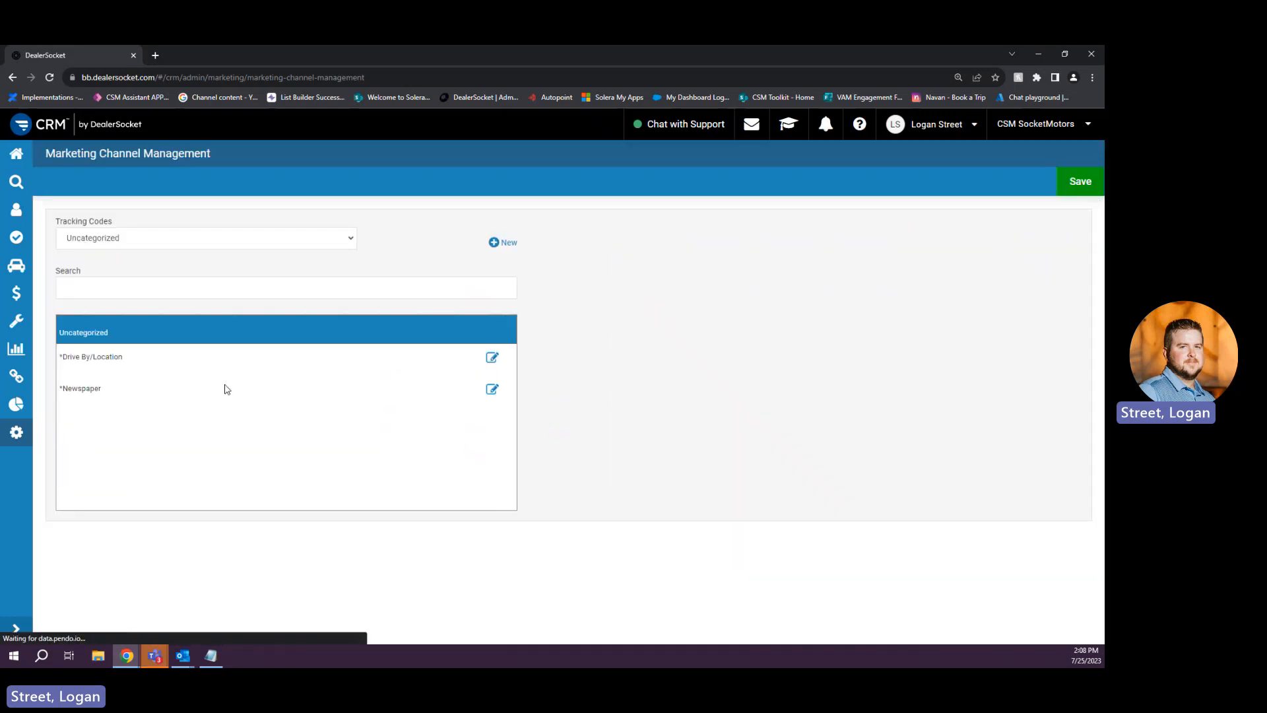
left_click(179, 454)
left_click(558, 404)
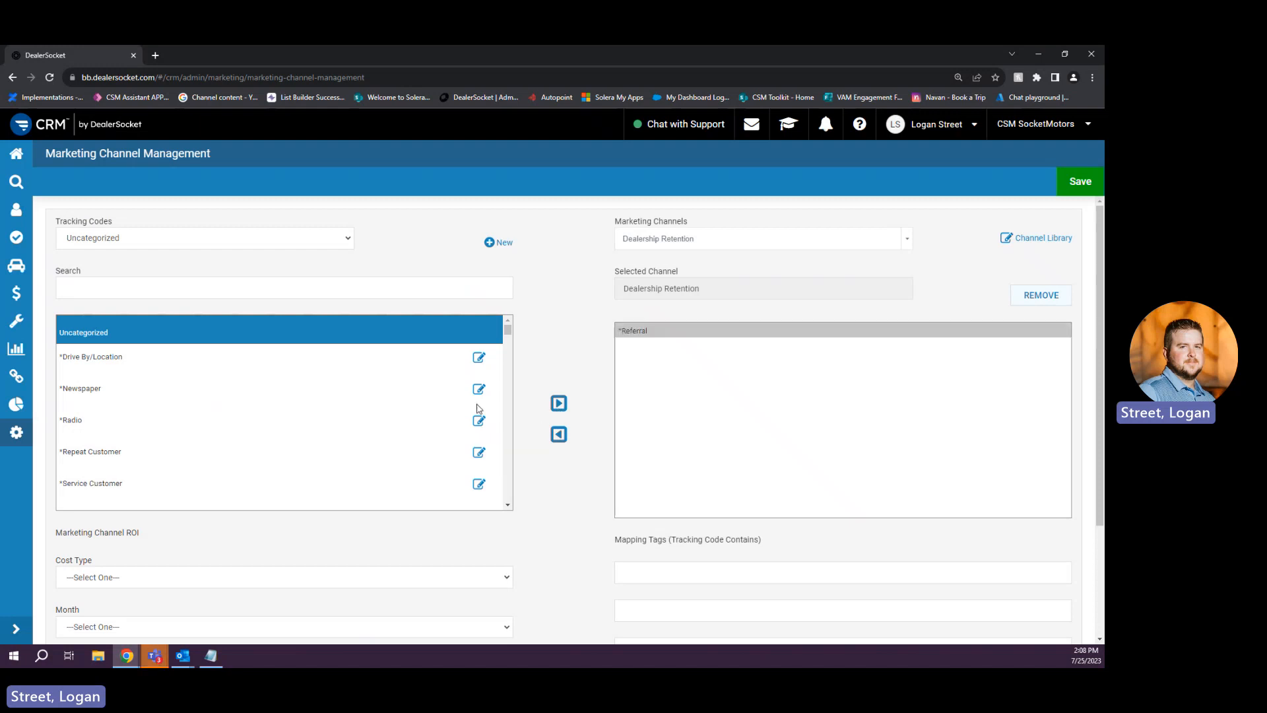
- Assign the *Repeat Customer and *Service Customer tracking codes to Dealership Retention and save the channel
left_click(234, 465)
left_click(558, 403)
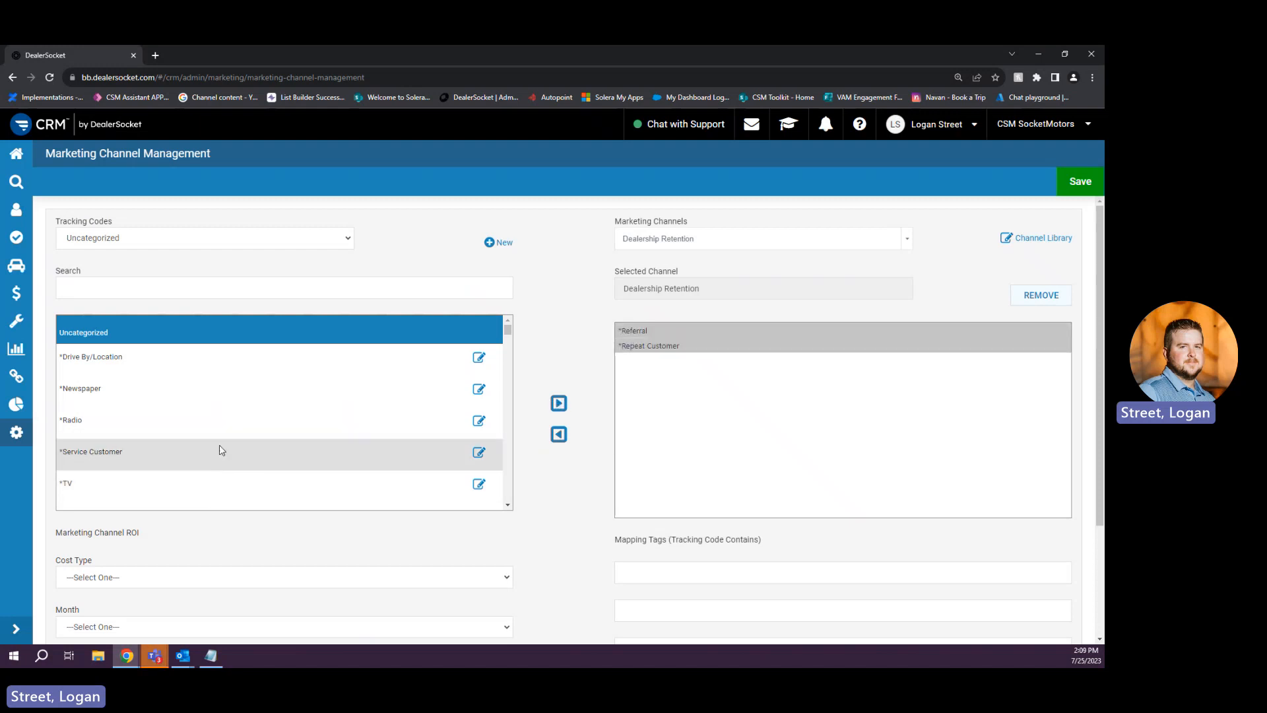
left_click(221, 452)
left_click(558, 404)
scroll(277, 433, "down", 3)
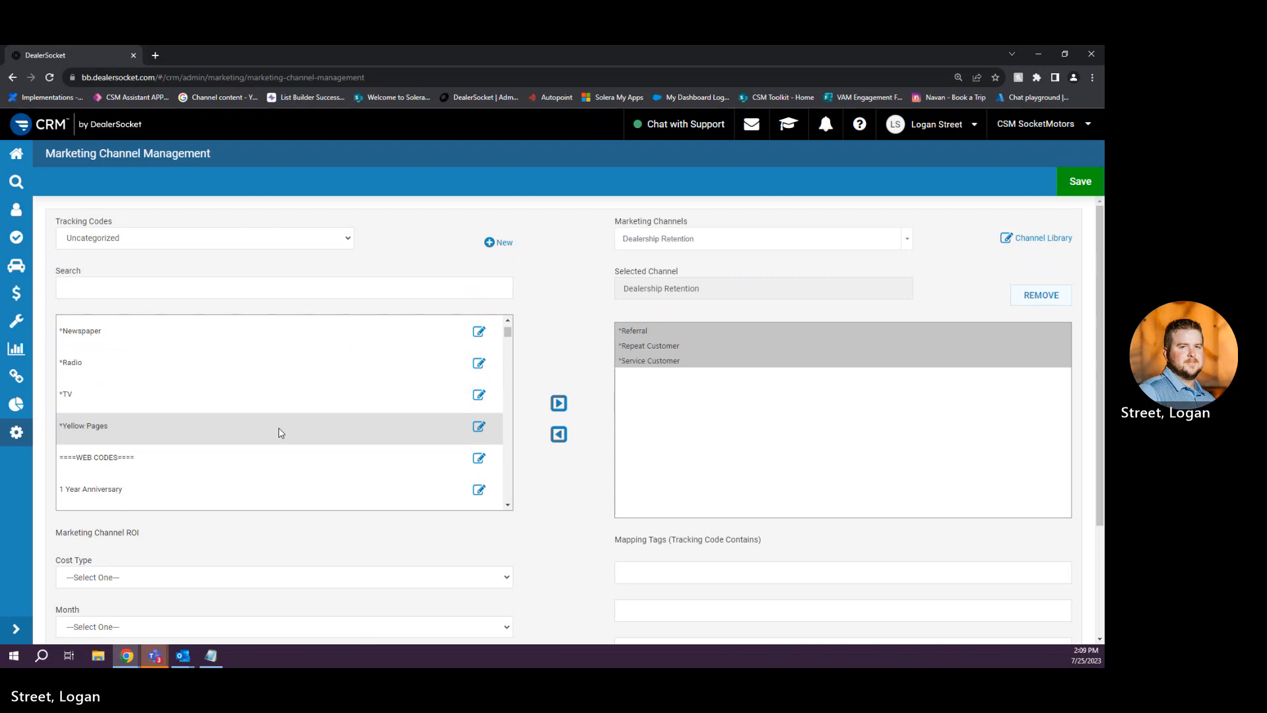
scroll(277, 433, "up", 3)
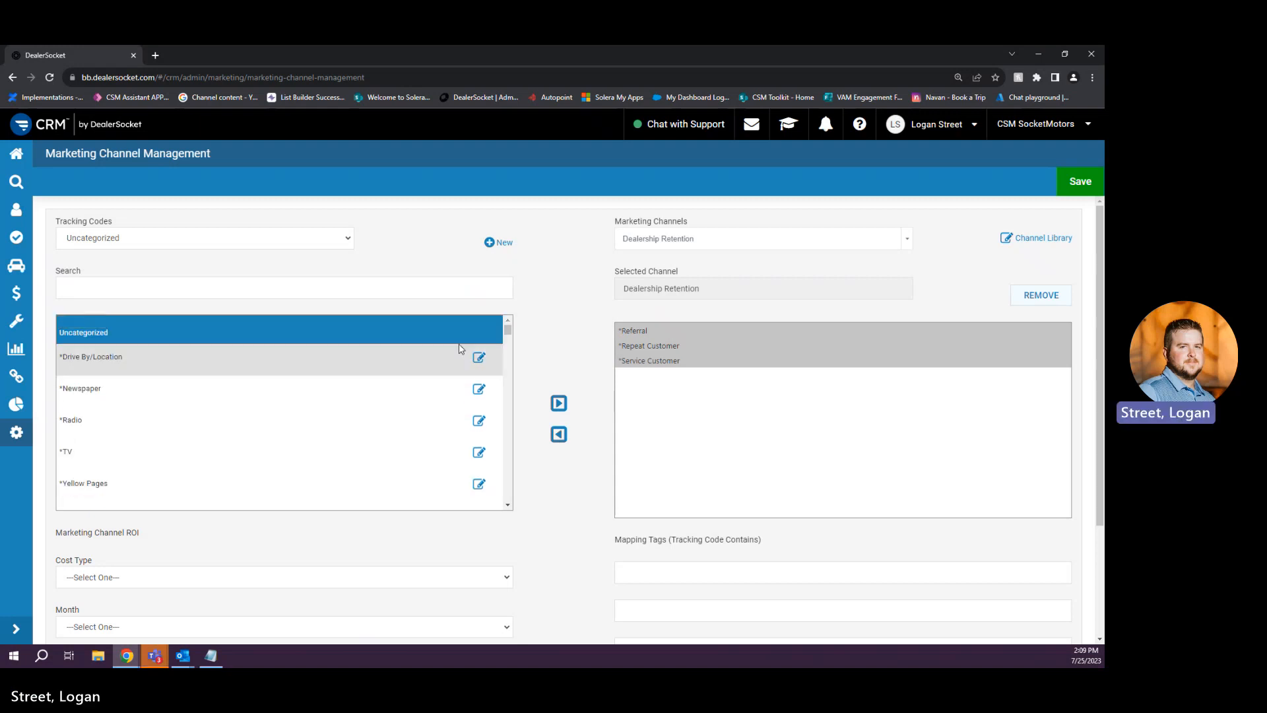
left_click(1072, 190)
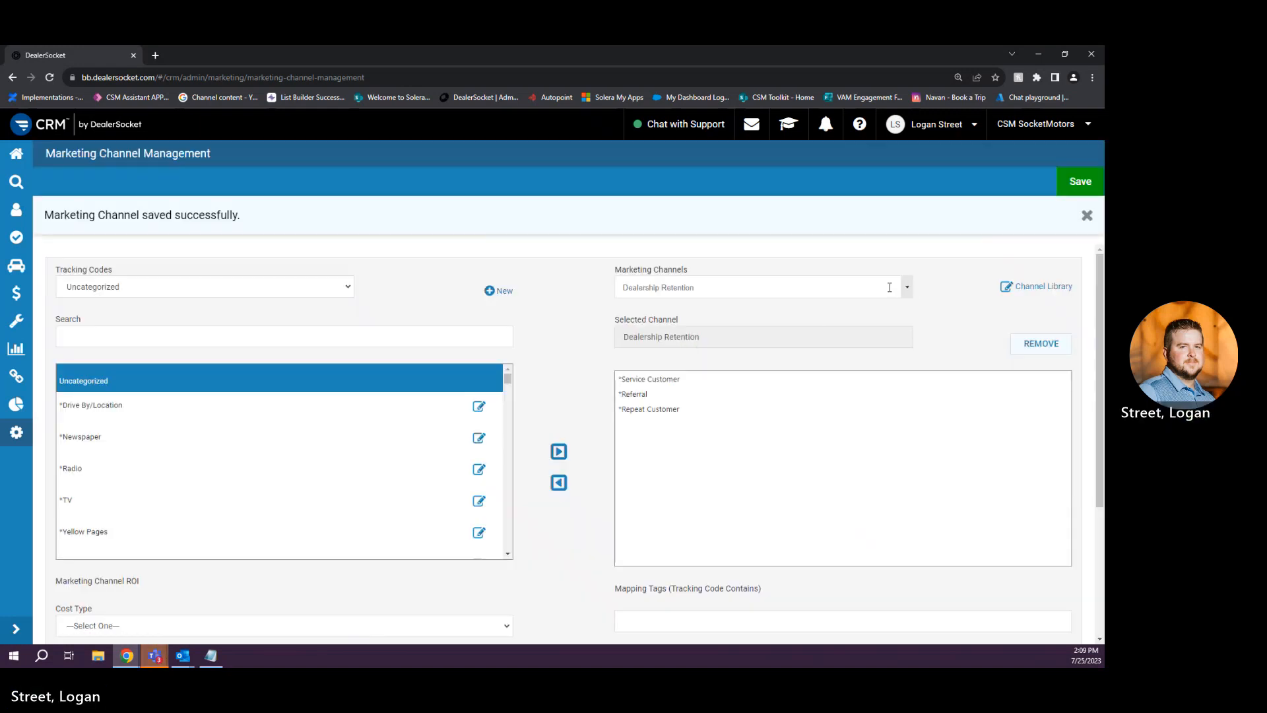
- Select the Drive By / Location marketing channel, assign the *Drive By/Location tracking code to it, and save
left_click(912, 295)
left_click(887, 372)
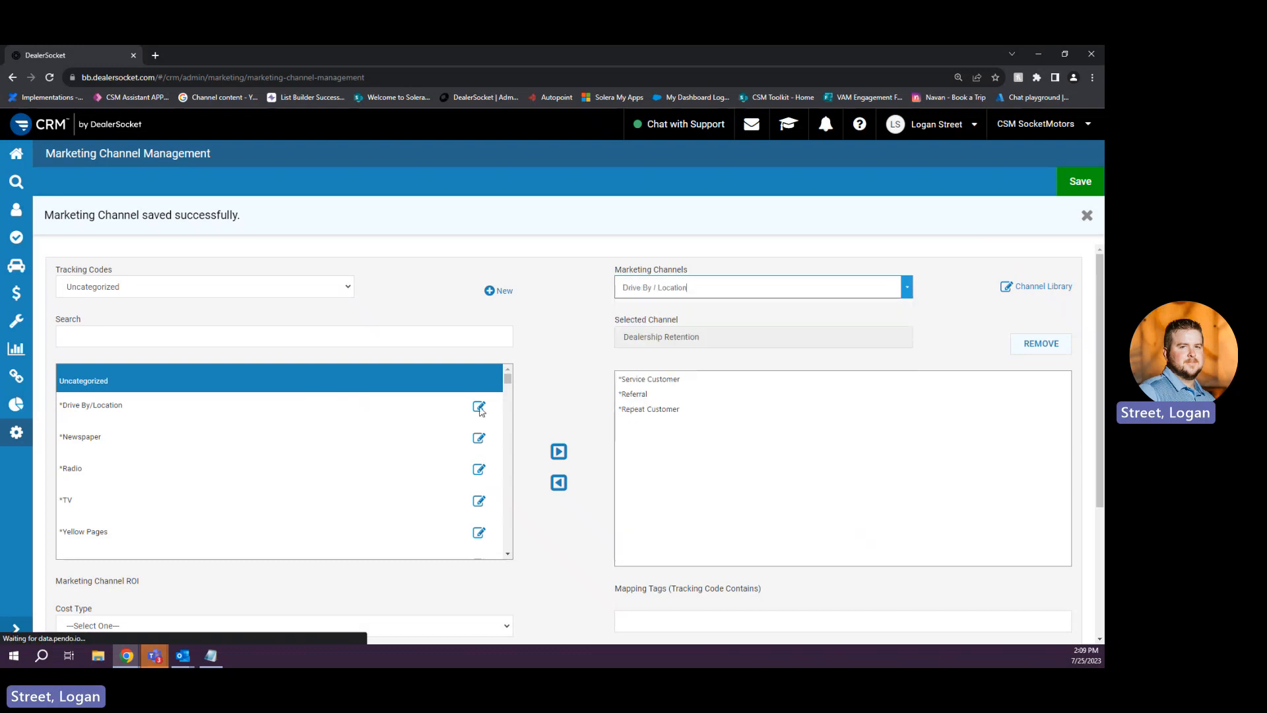
left_click(161, 364)
left_click(559, 403)
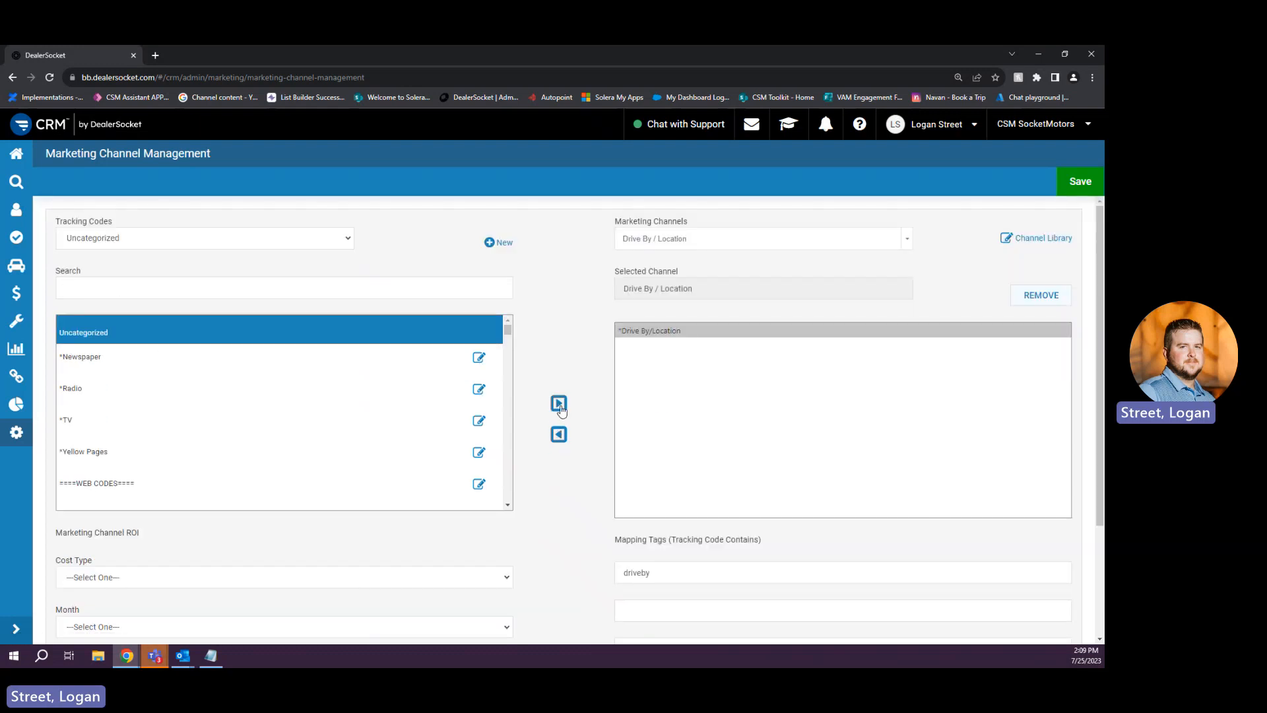
left_click(1076, 188)
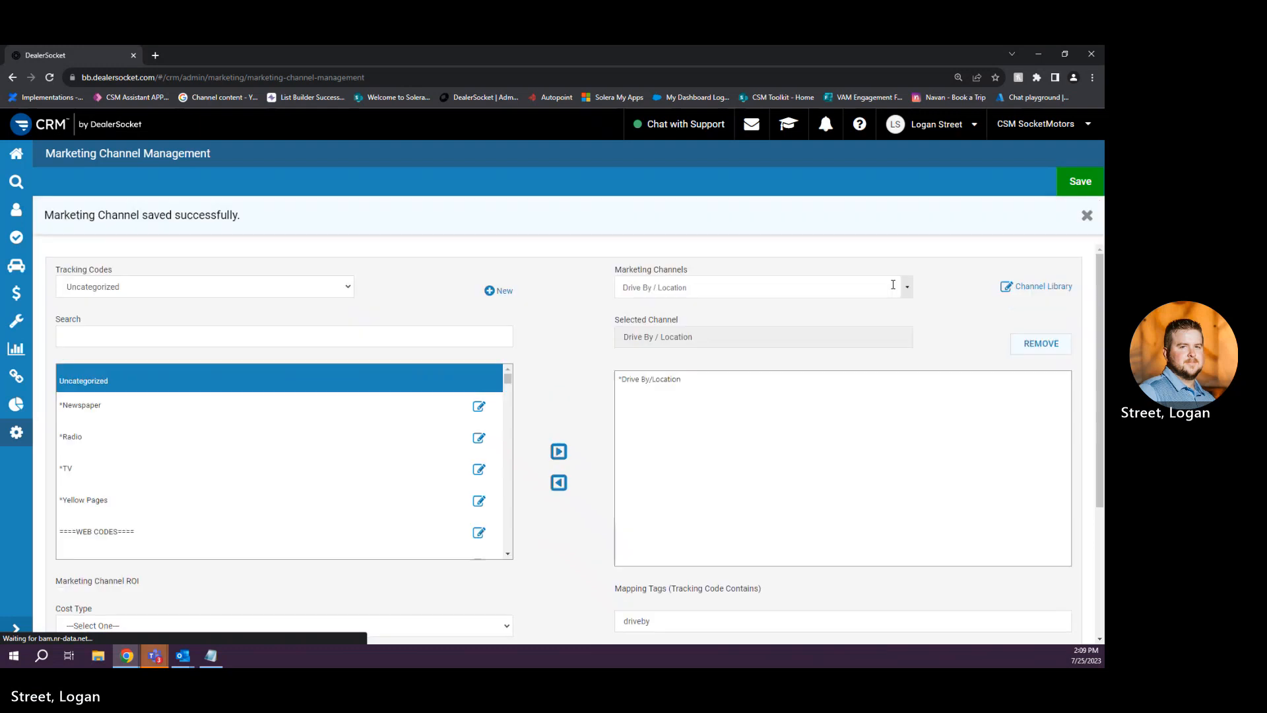
- Select the KSL.com marketing channel, search the uncategorized tracking codes for "ks", and assign the KSL.com tracking code to it
left_click(907, 294)
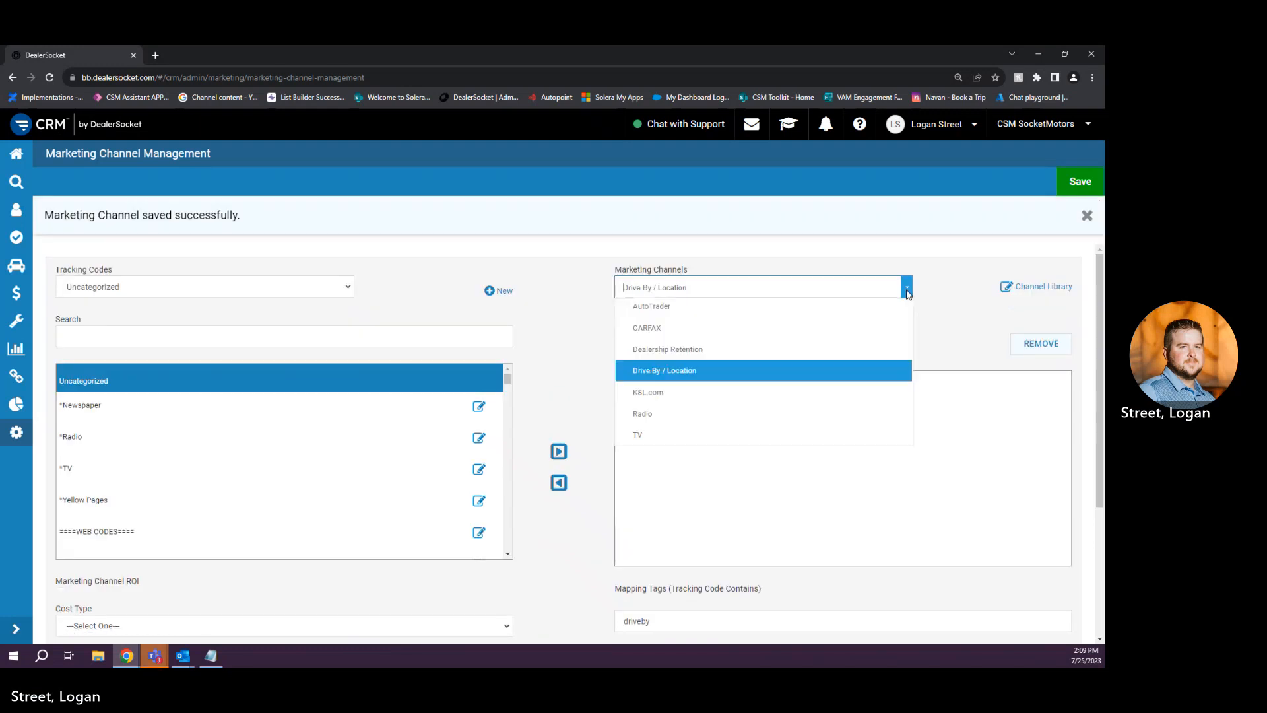
left_click(850, 390)
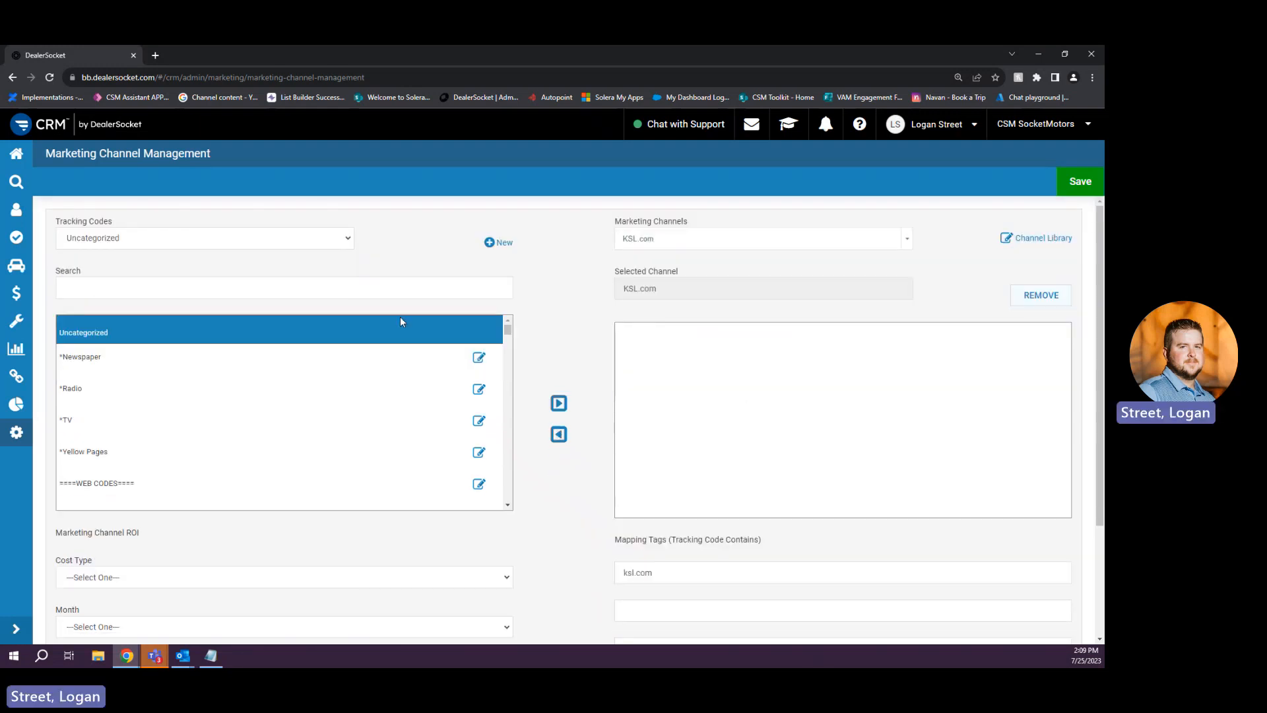
scroll(296, 392, "down", 8)
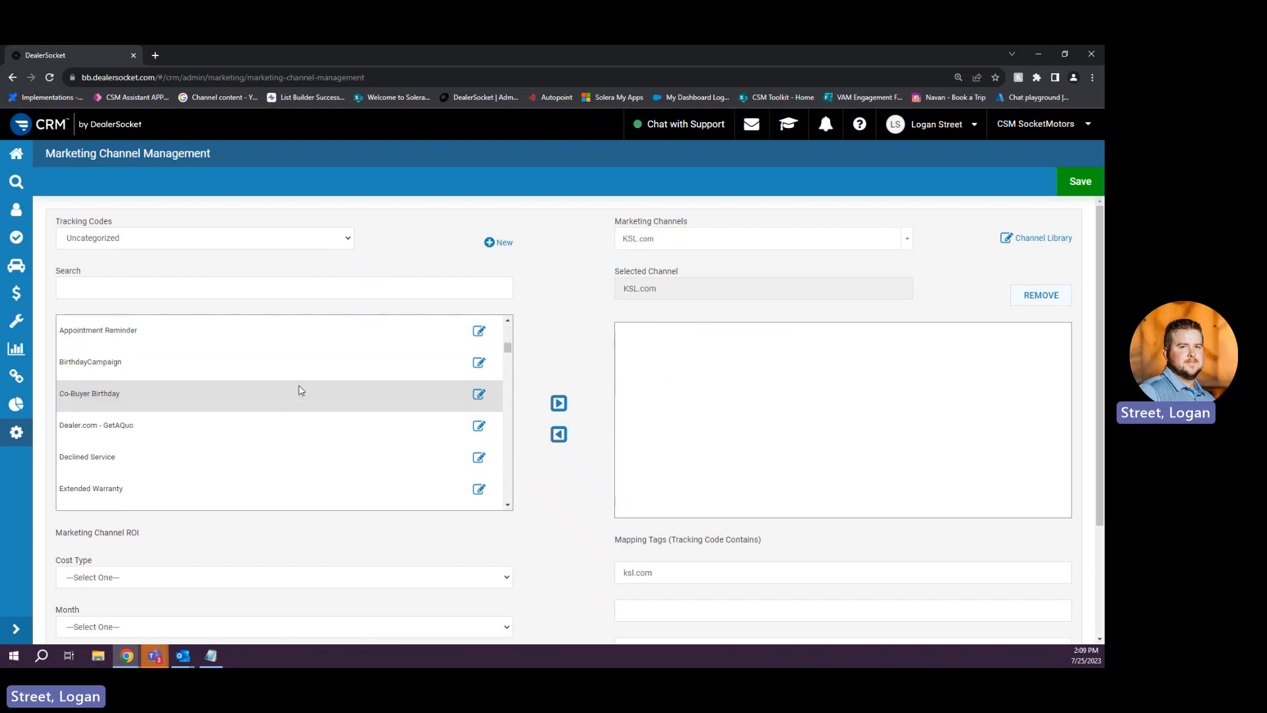
left_click(265, 291)
type("ks")
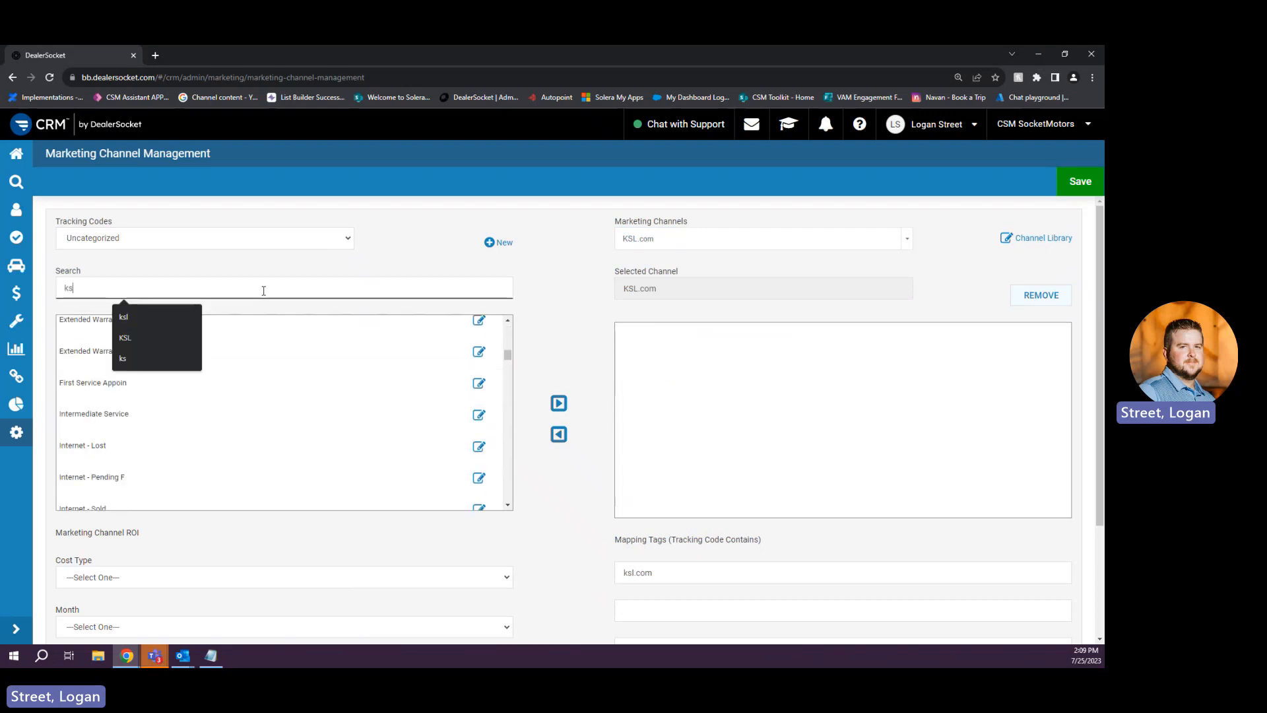
left_click(214, 358)
left_click(559, 403)
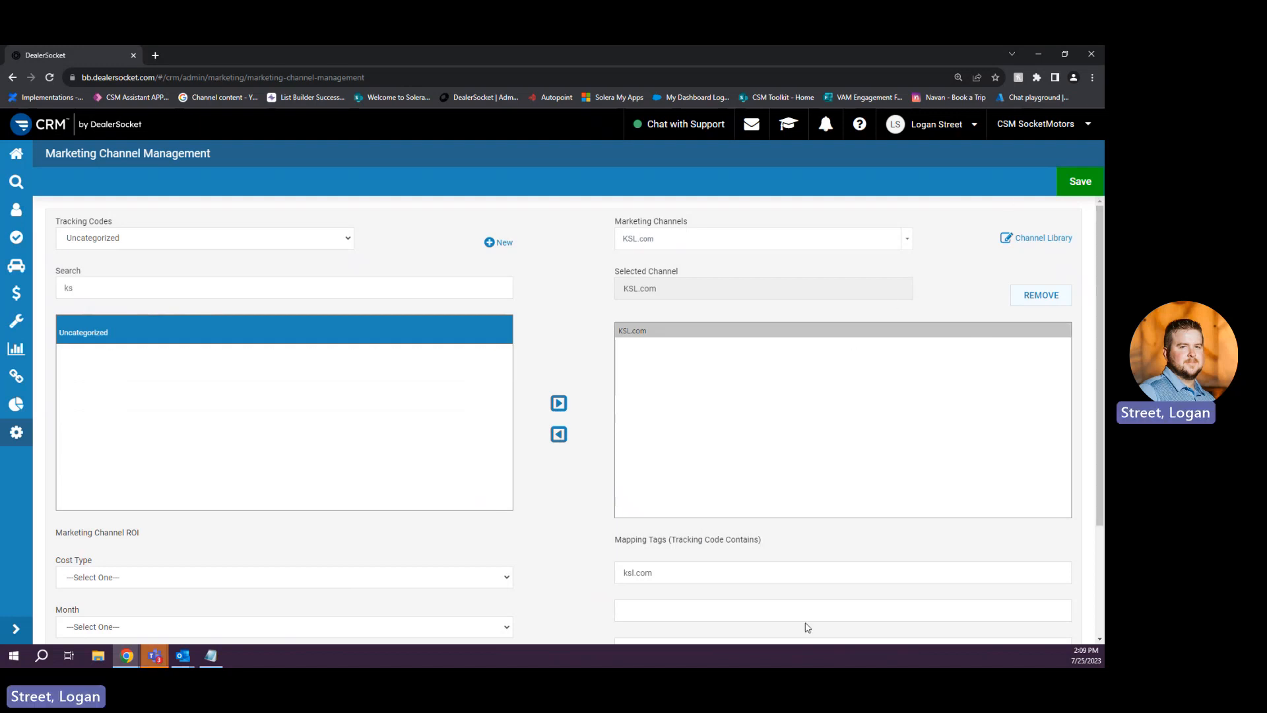
- Examine the mapping tags of the KSL.com channel
scroll(736, 456, "down", 1)
scroll(737, 456, "down", 1)
left_click_drag(621, 425, 798, 431)
left_click(798, 431)
scroll(758, 472, "up", 1)
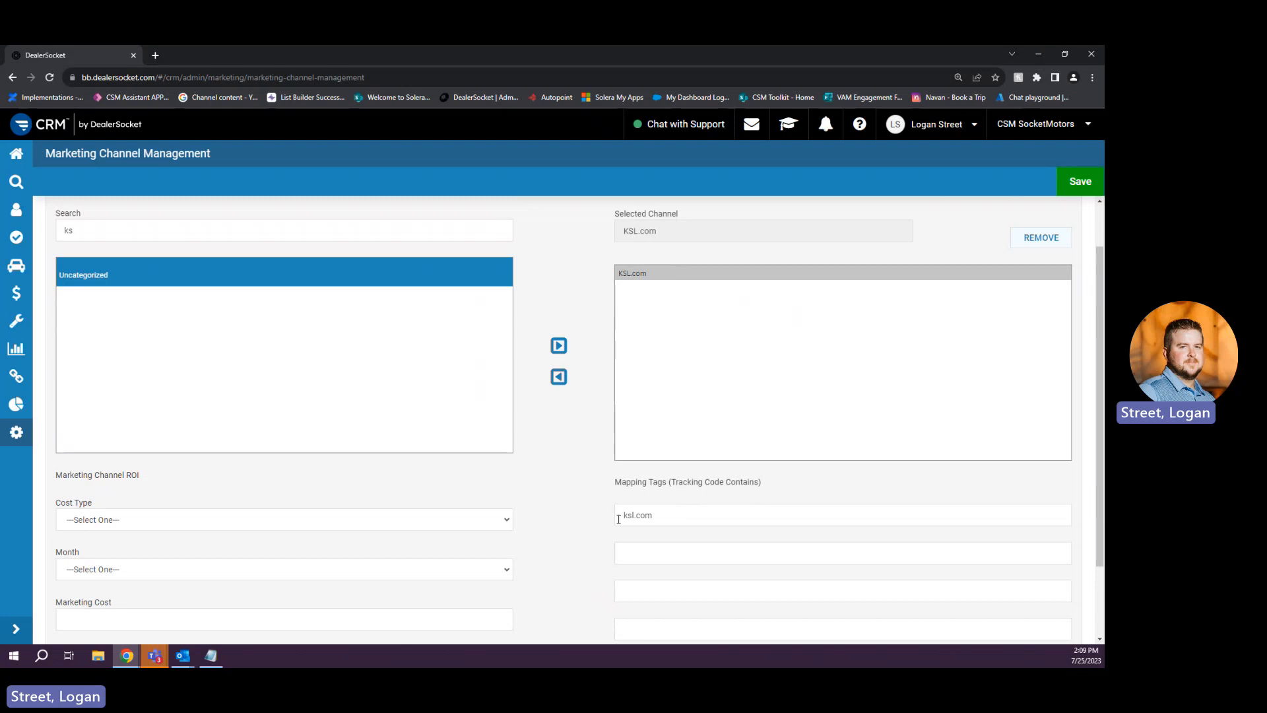
left_click(655, 551)
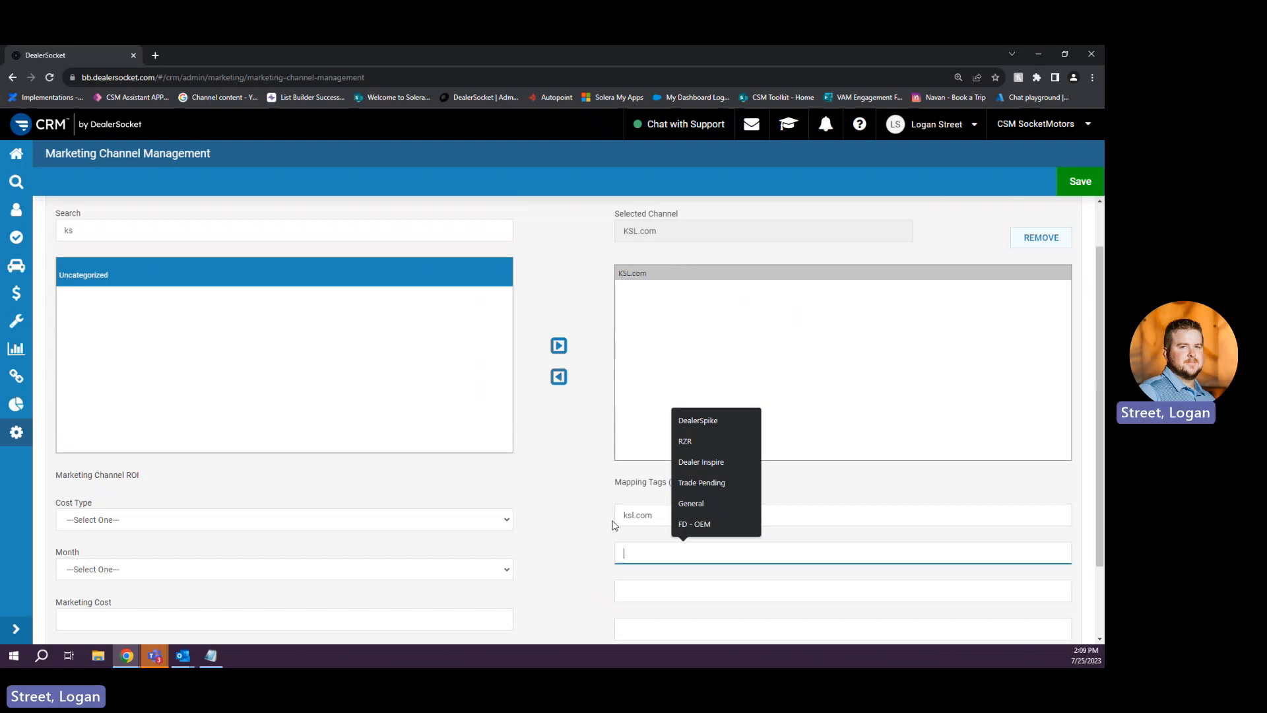
left_click(582, 490)
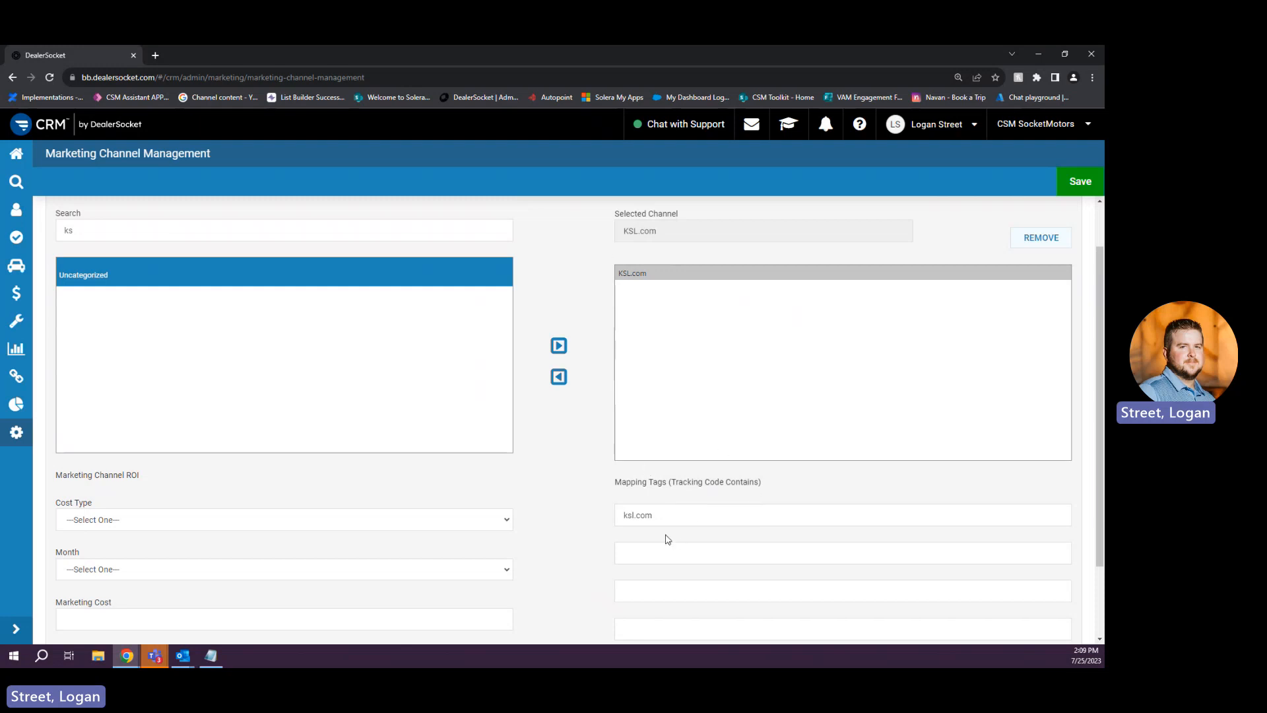
mouse_move(671, 517)
left_mouse_down()
mouse_move(622, 530)
mouse_move(664, 529)
left_mouse_up()
scroll(662, 557, "down", 2)
- Add "ksl" as a second mapping tag for the KSL.com channel
left_click(691, 460)
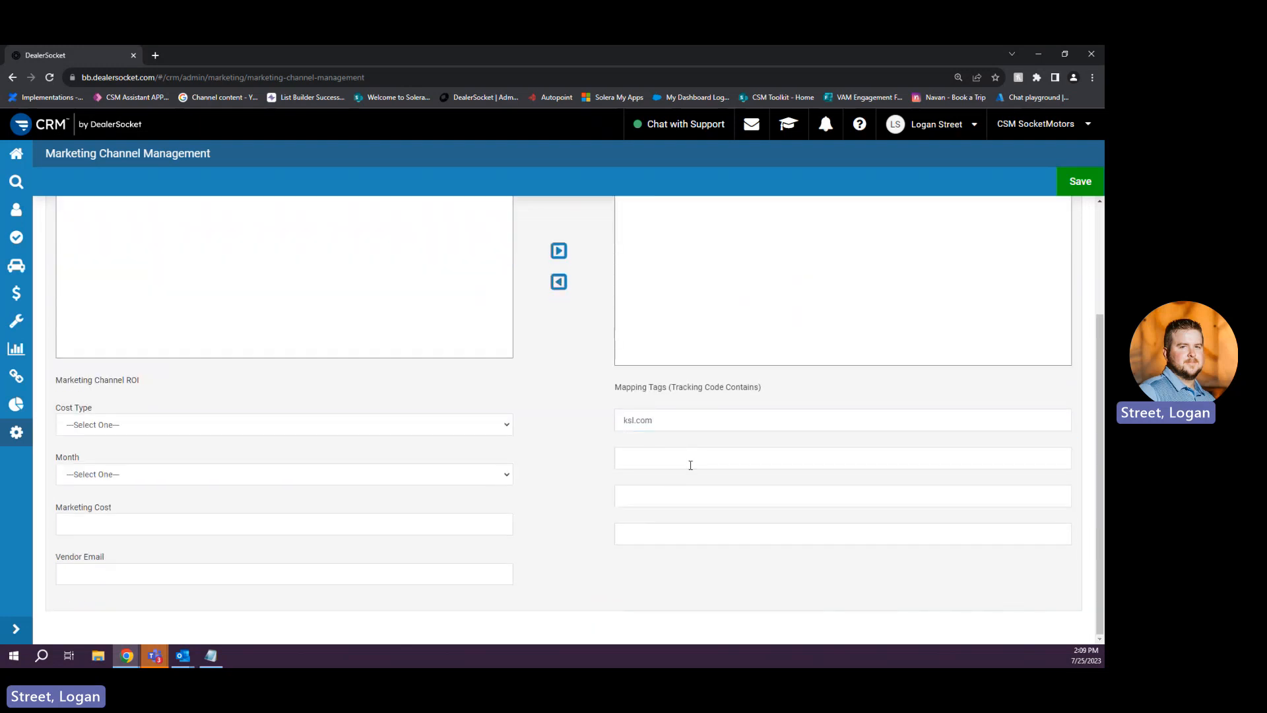
type("ksl")
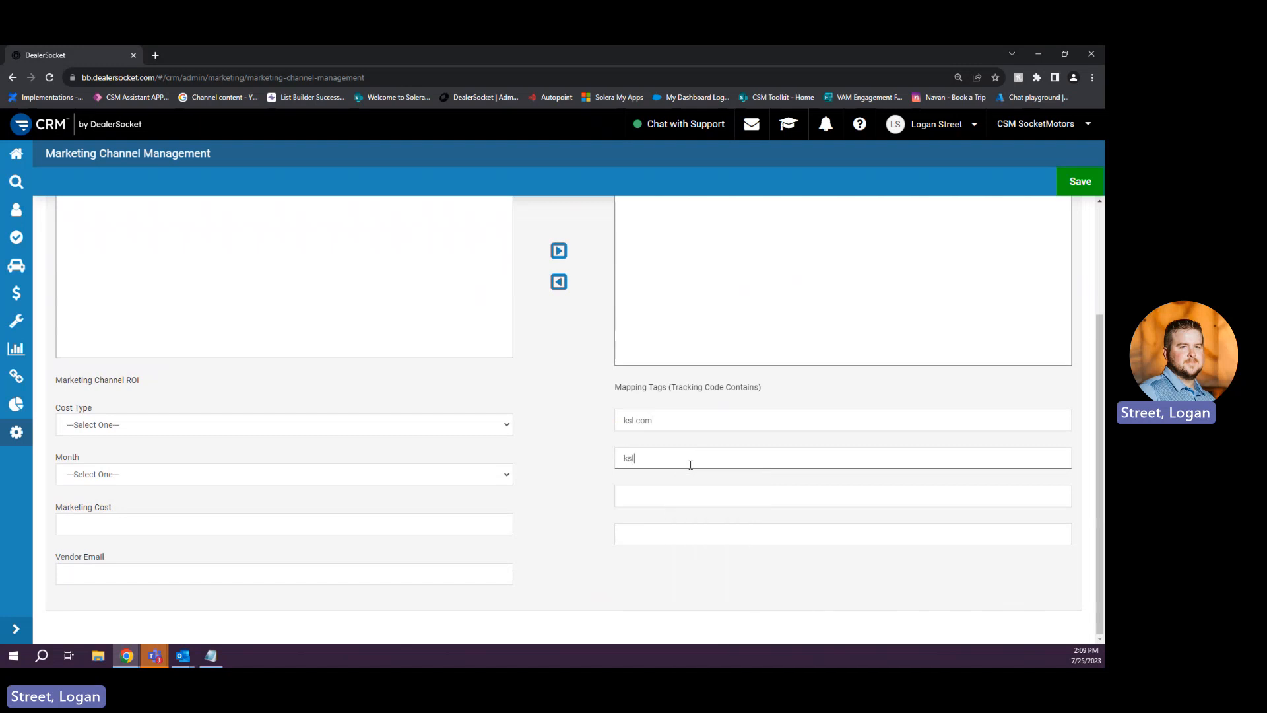
left_click(540, 485)
double_click(629, 464)
left_click(610, 472)
scroll(620, 485, "up", 3)
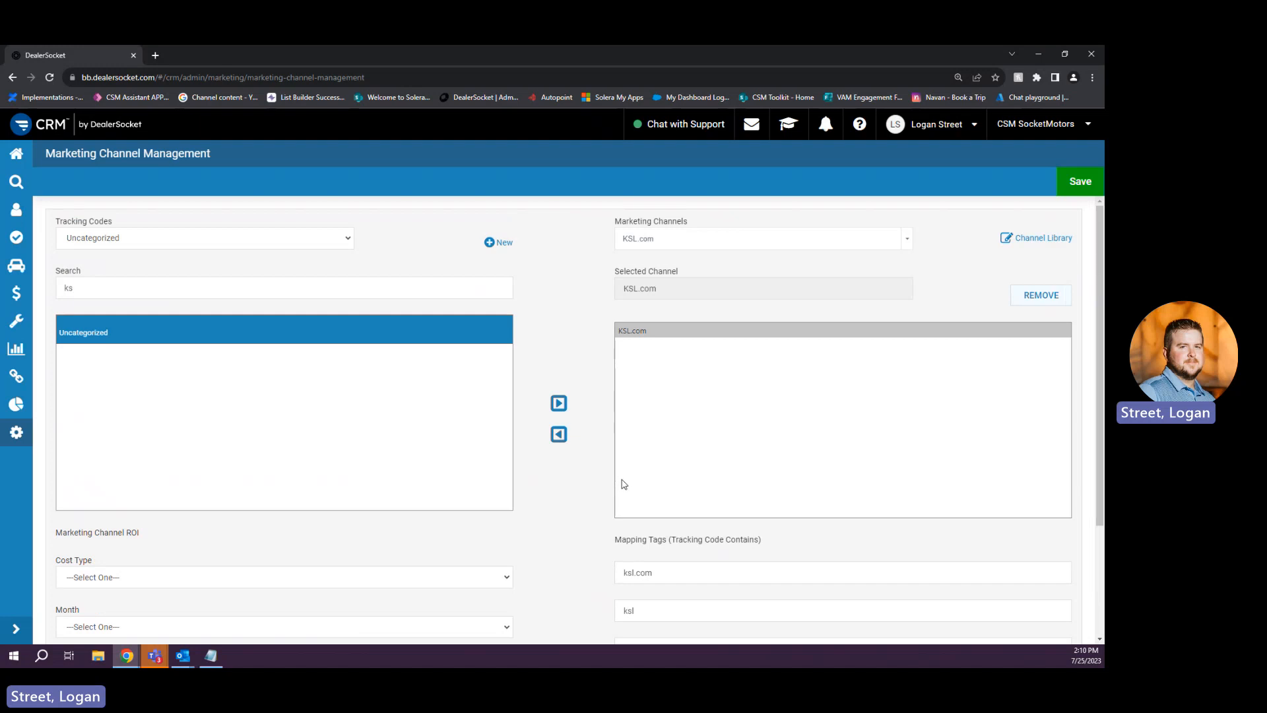
scroll(742, 511, "down", 1)
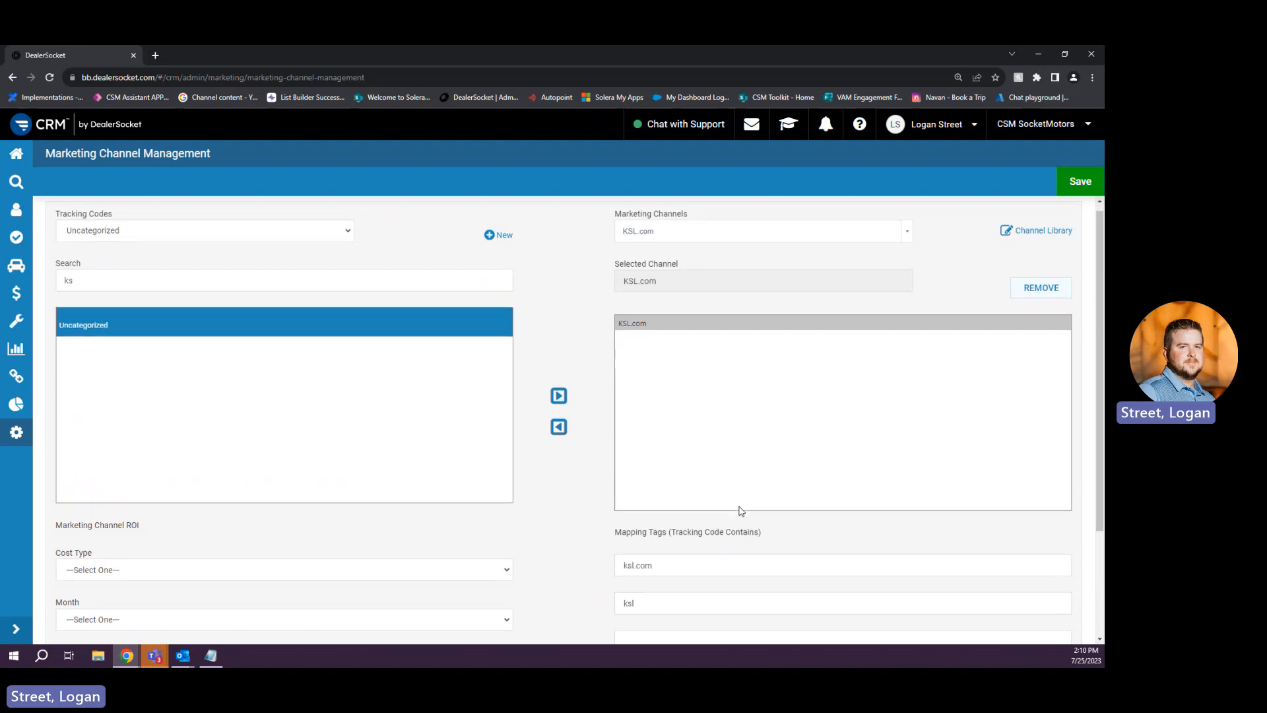
scroll(742, 511, "down", 2)
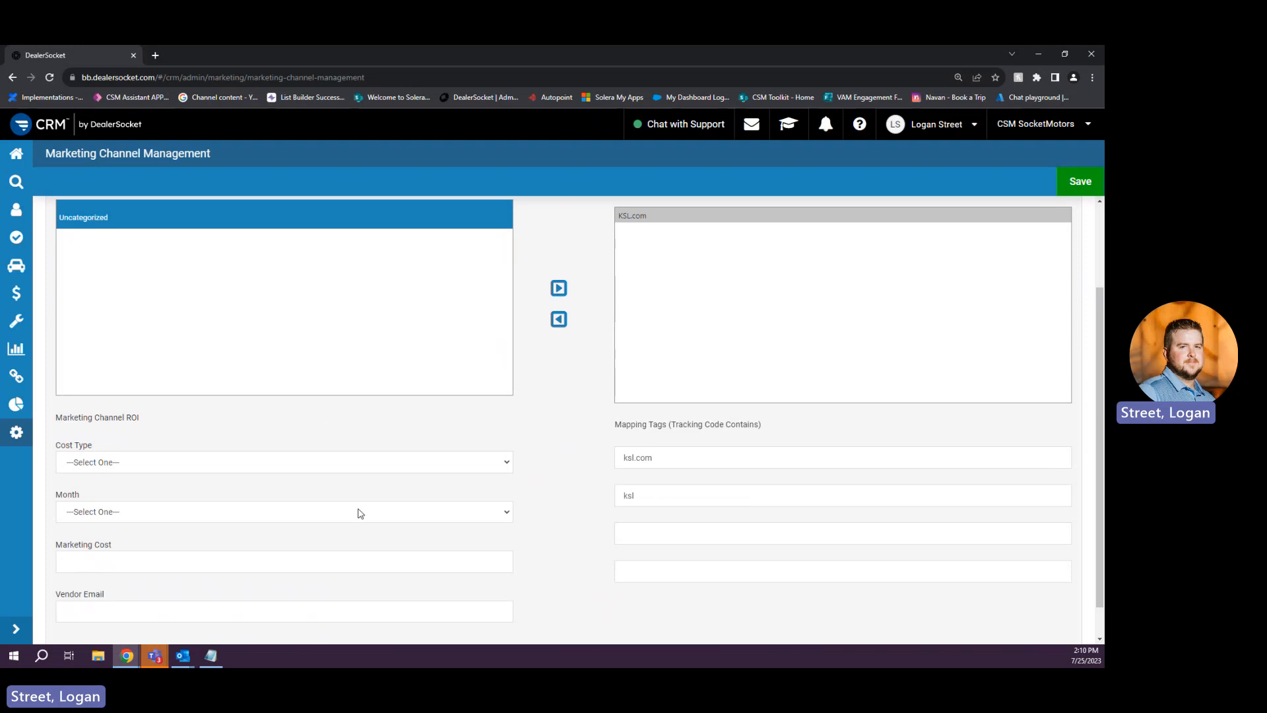
scroll(488, 563, "up", 2)
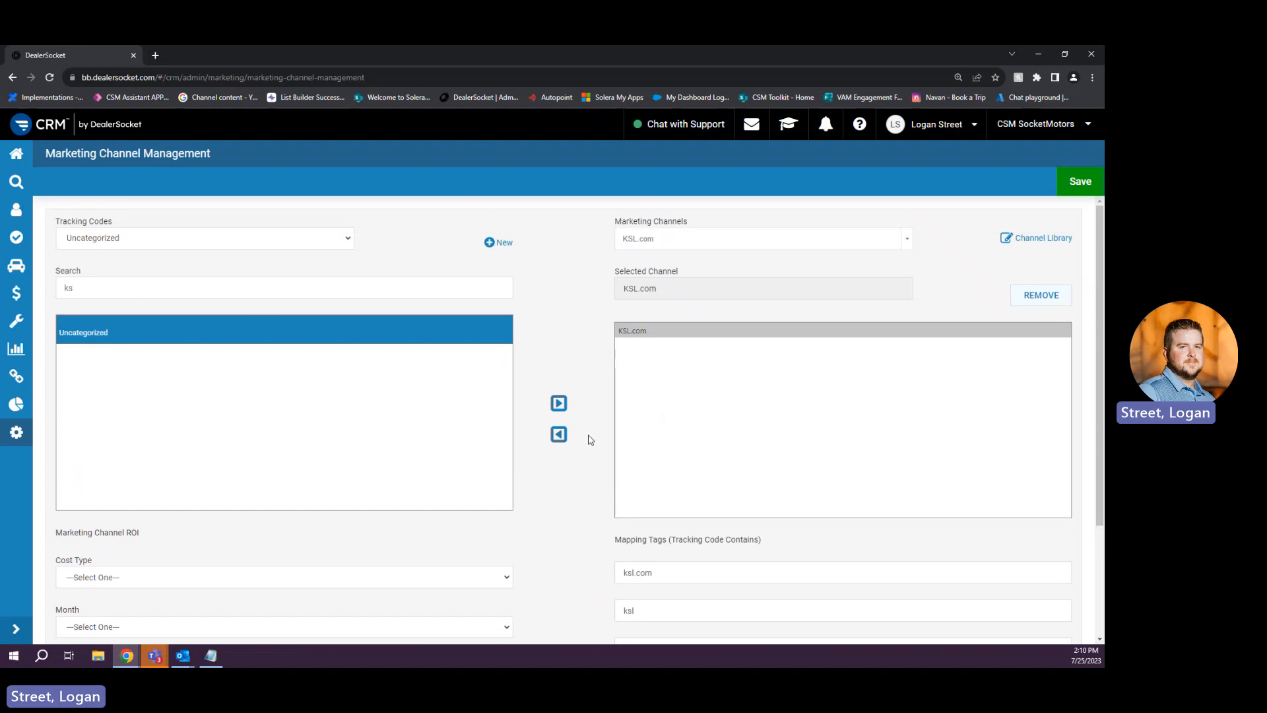
- Search the uncategorized tracking codes for "true" and save the KSL.com channel
double_click(198, 288)
type("true")
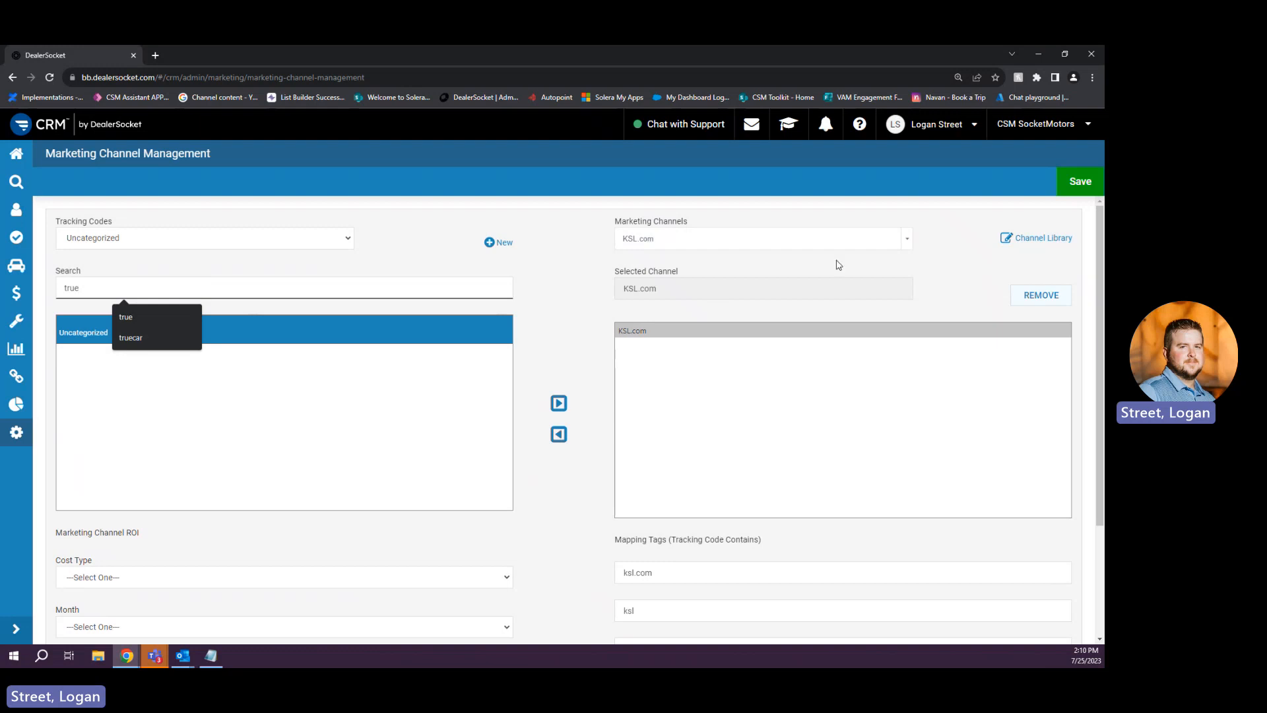
left_click(573, 332)
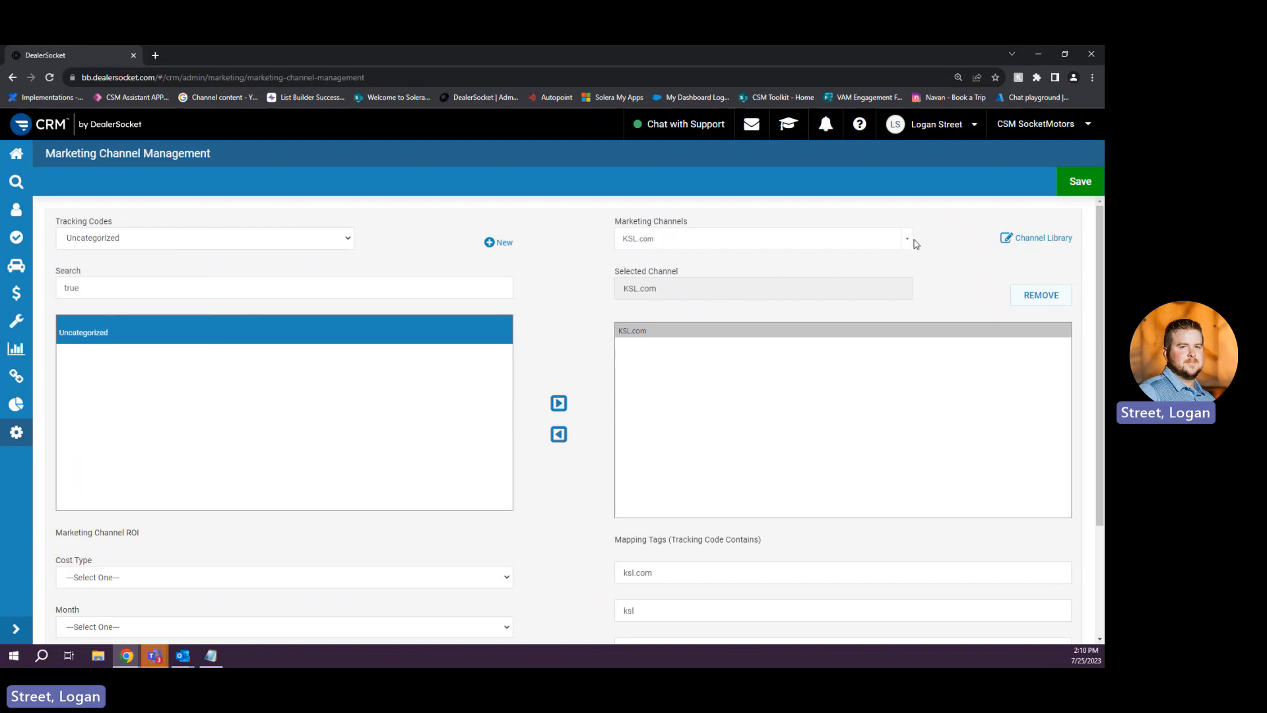
left_click(1087, 185)
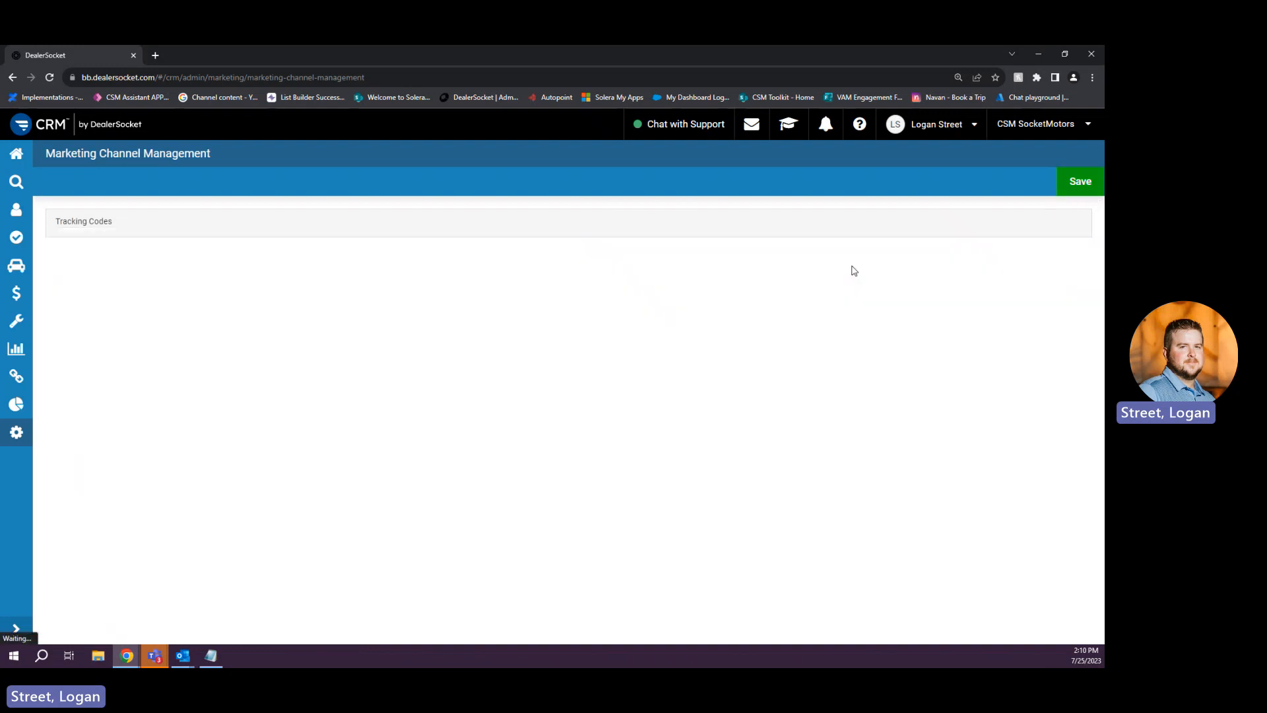
- Select the Radio marketing channel and assign the *Radio tracking code to it
left_click(905, 286)
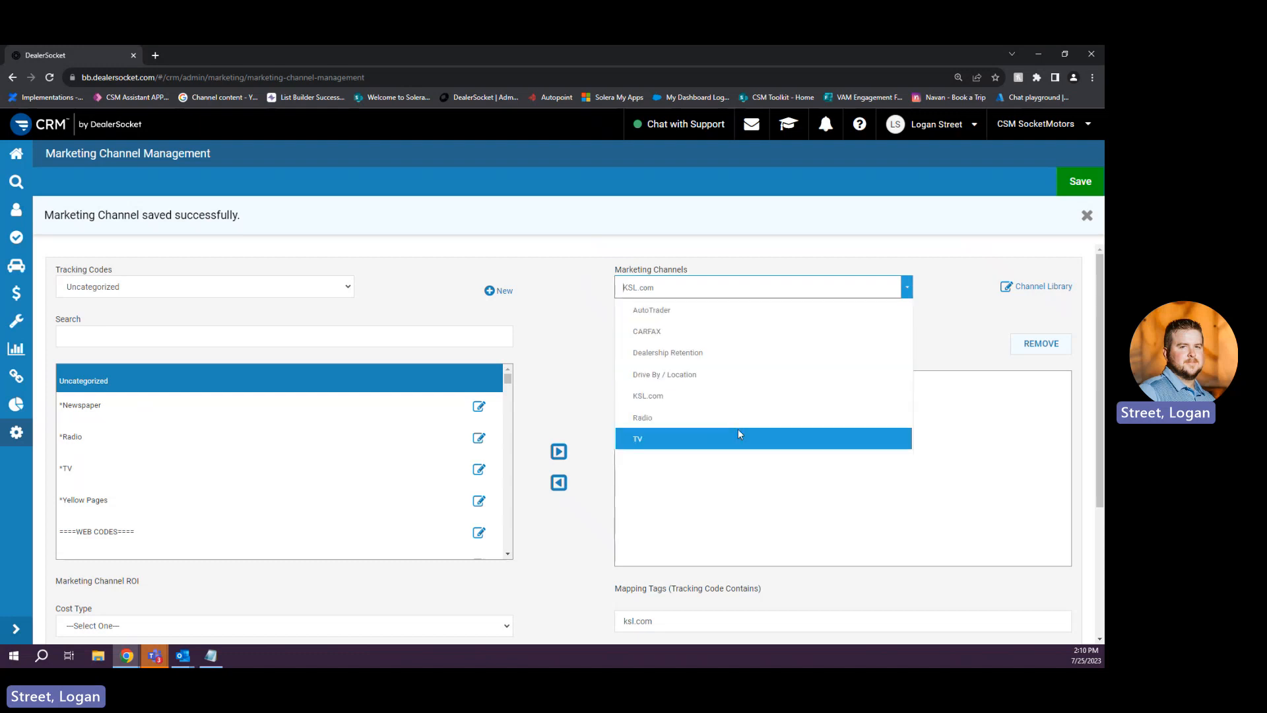
left_click(739, 420)
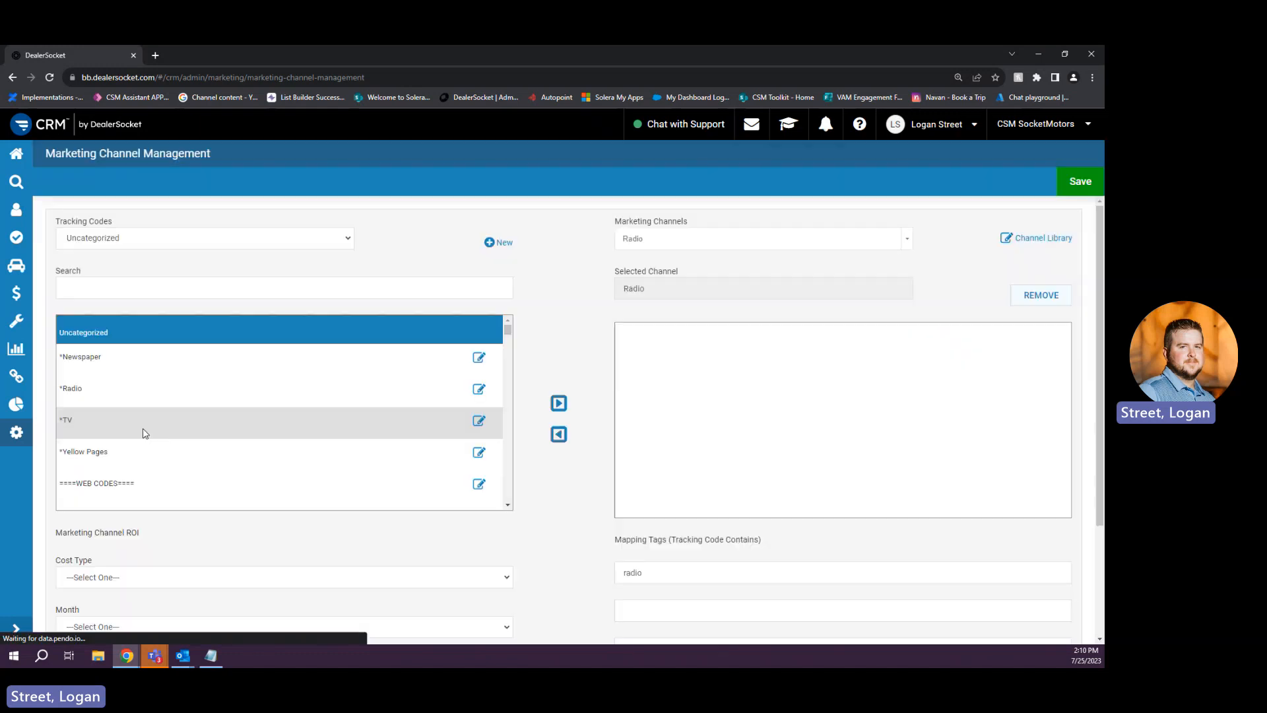
scroll(402, 486, "down", 2)
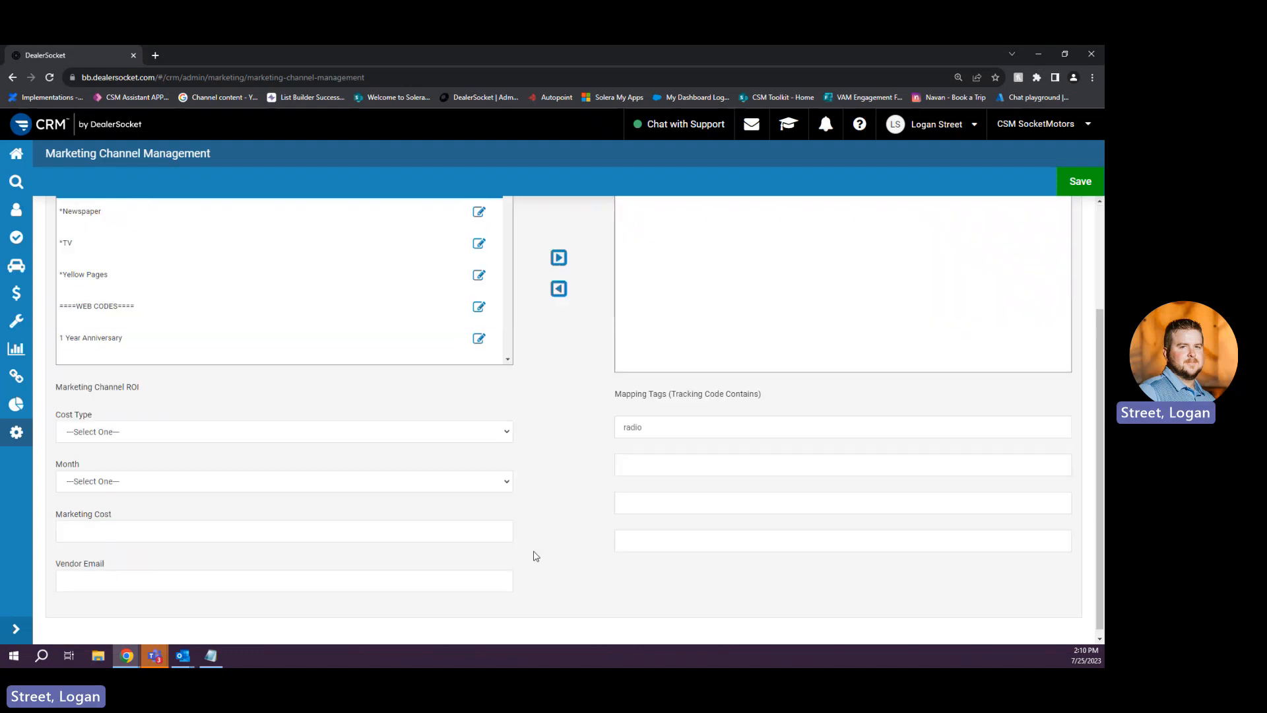
- Enter a marketing cost of 2500 for Radio, with cost type Monthly Cost and month July 2023
left_click(295, 526)
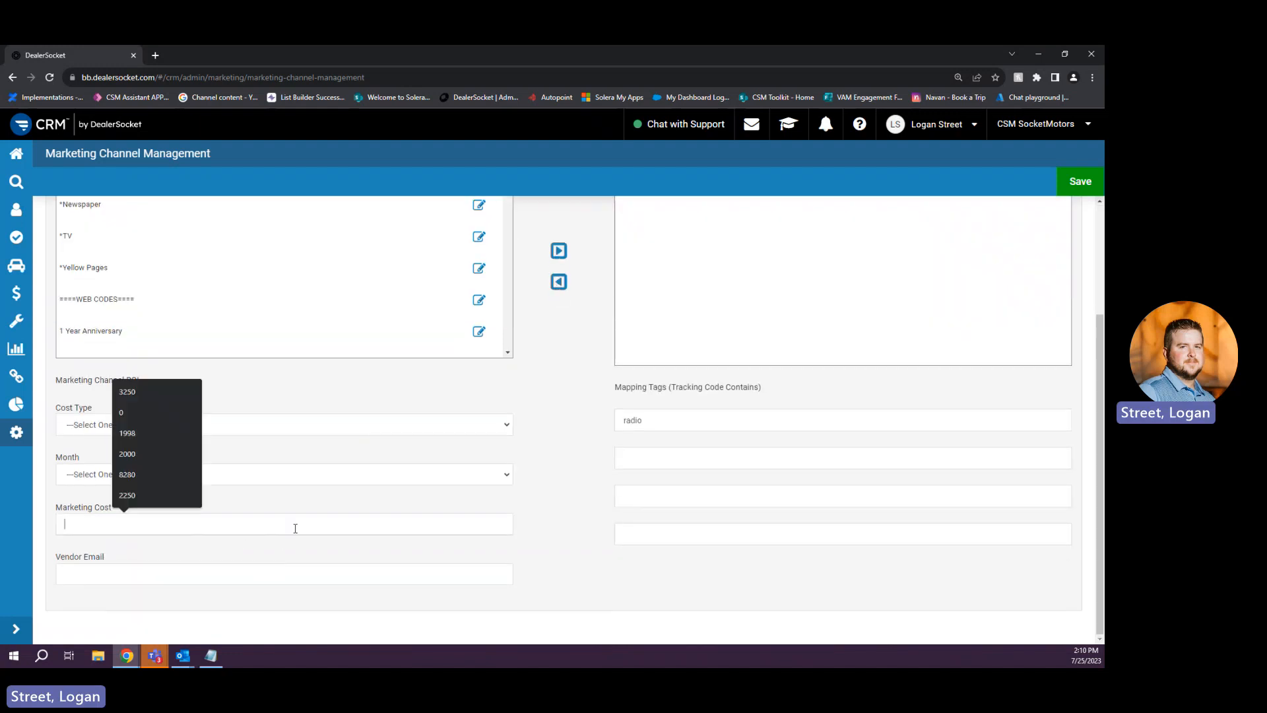
type("2500")
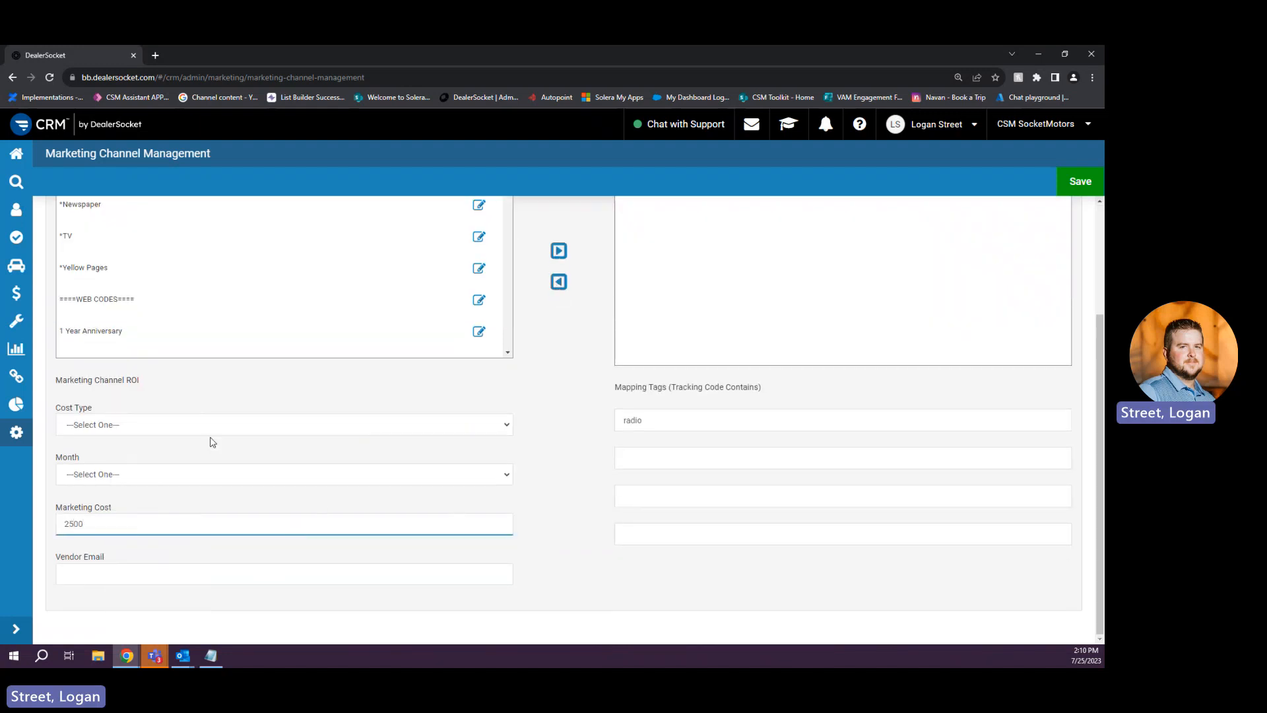
left_click(212, 427)
left_click(211, 450)
left_click(225, 428)
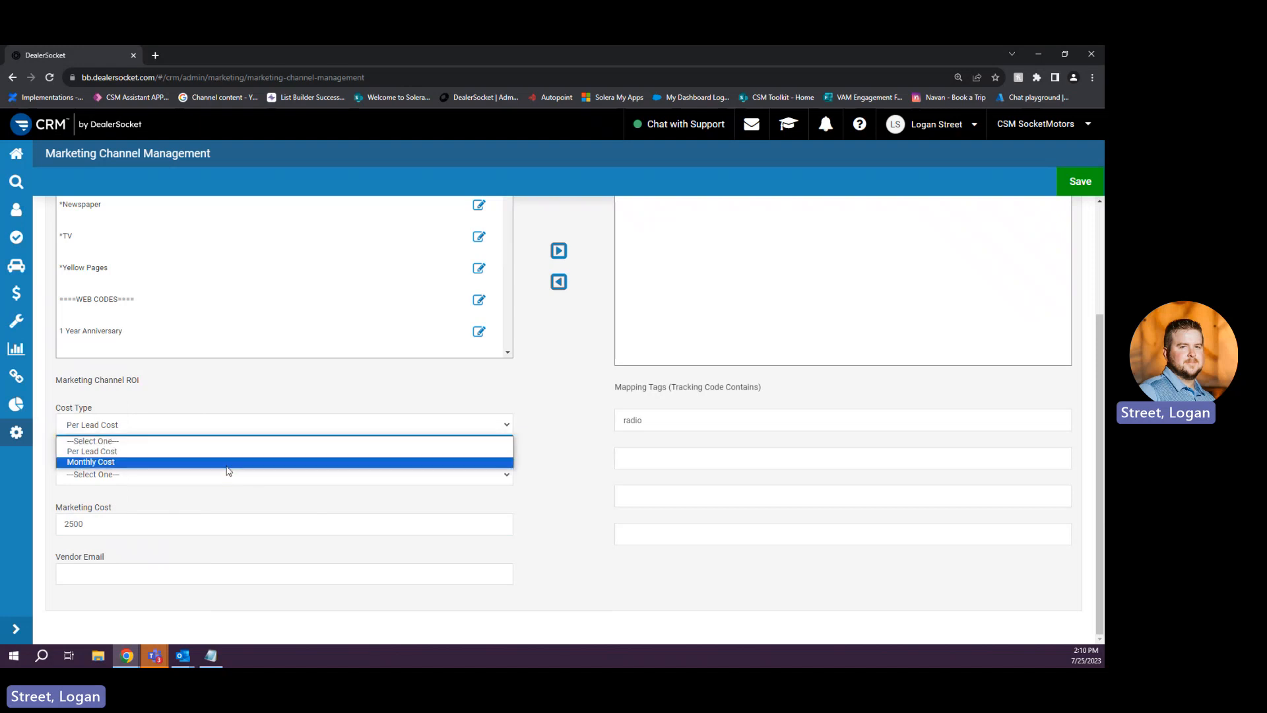
left_click(227, 468)
left_click(222, 476)
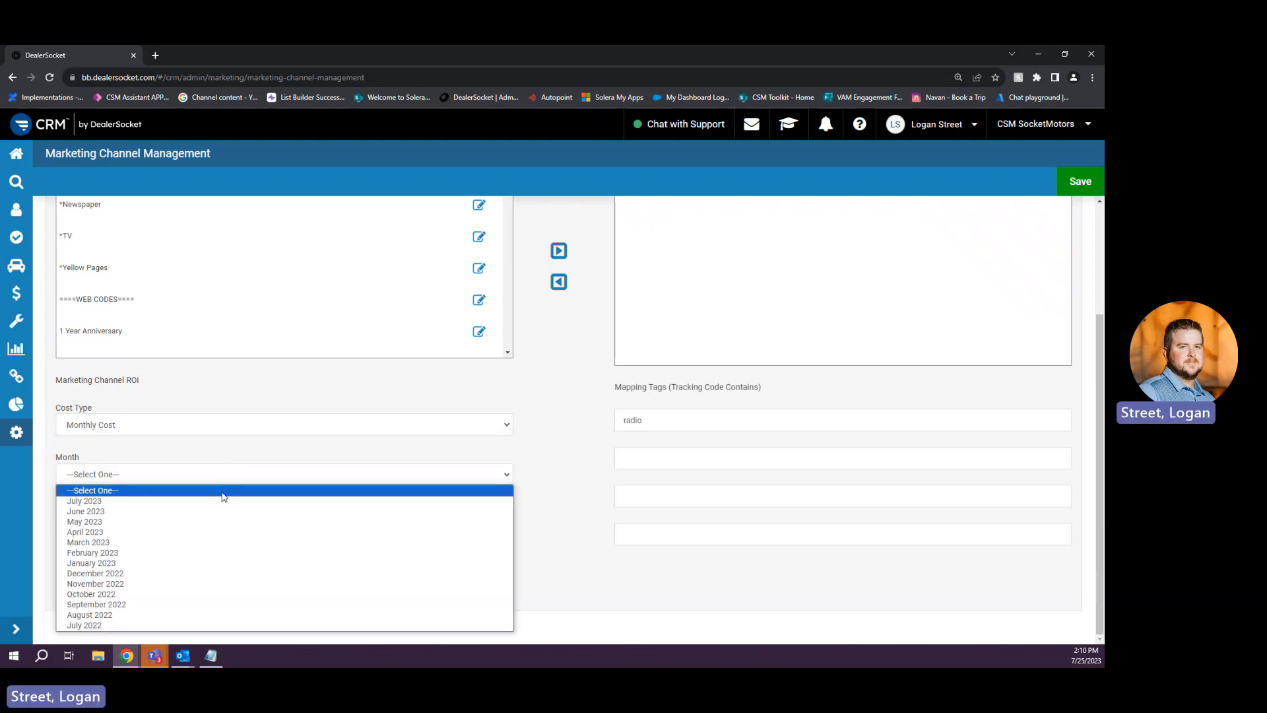
left_click(224, 499)
scroll(462, 505, "down", 3)
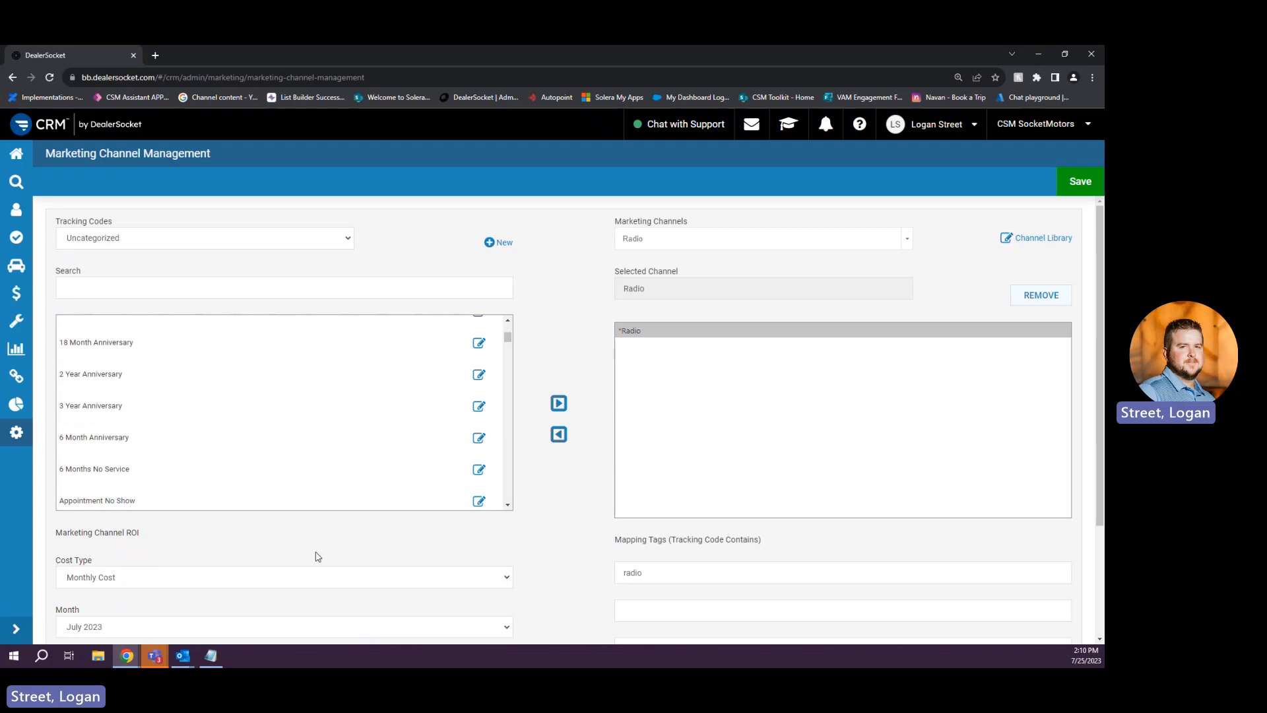
scroll(489, 578, "down", 1)
scroll(502, 580, "down", 2)
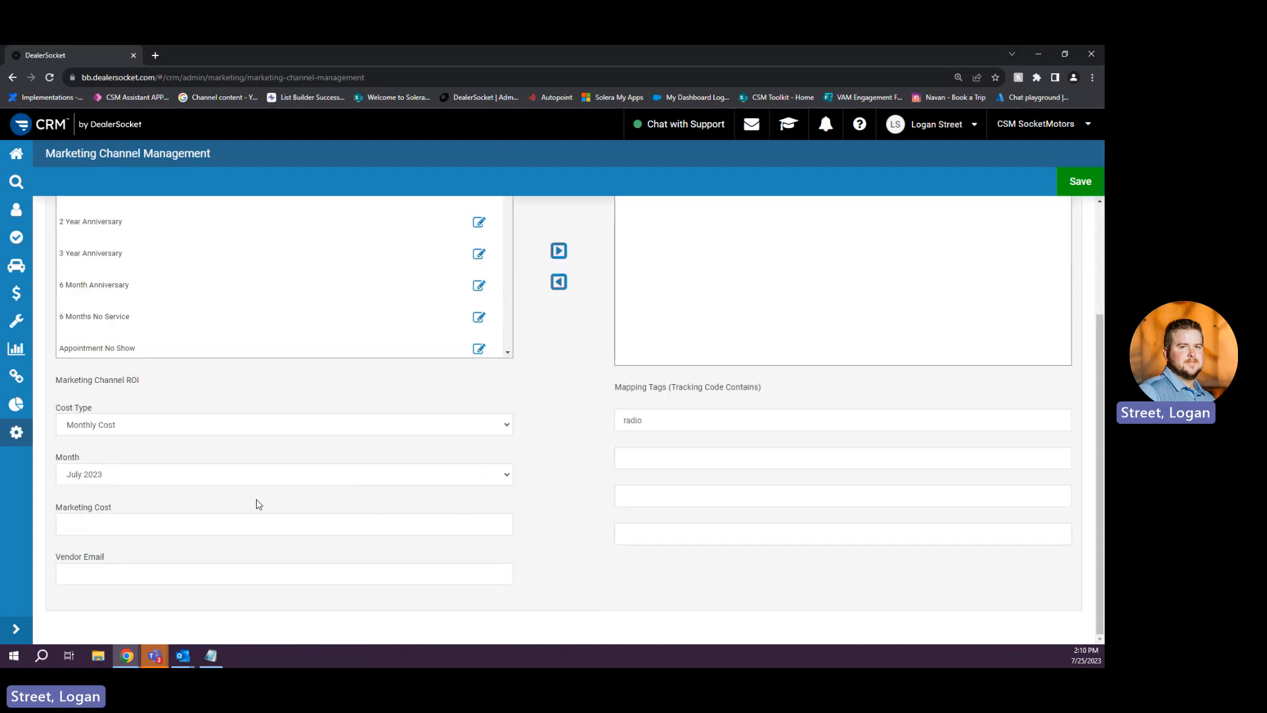
- Set Radio's July 2023 marketing cost to 2000 and save the channel
left_click(240, 477)
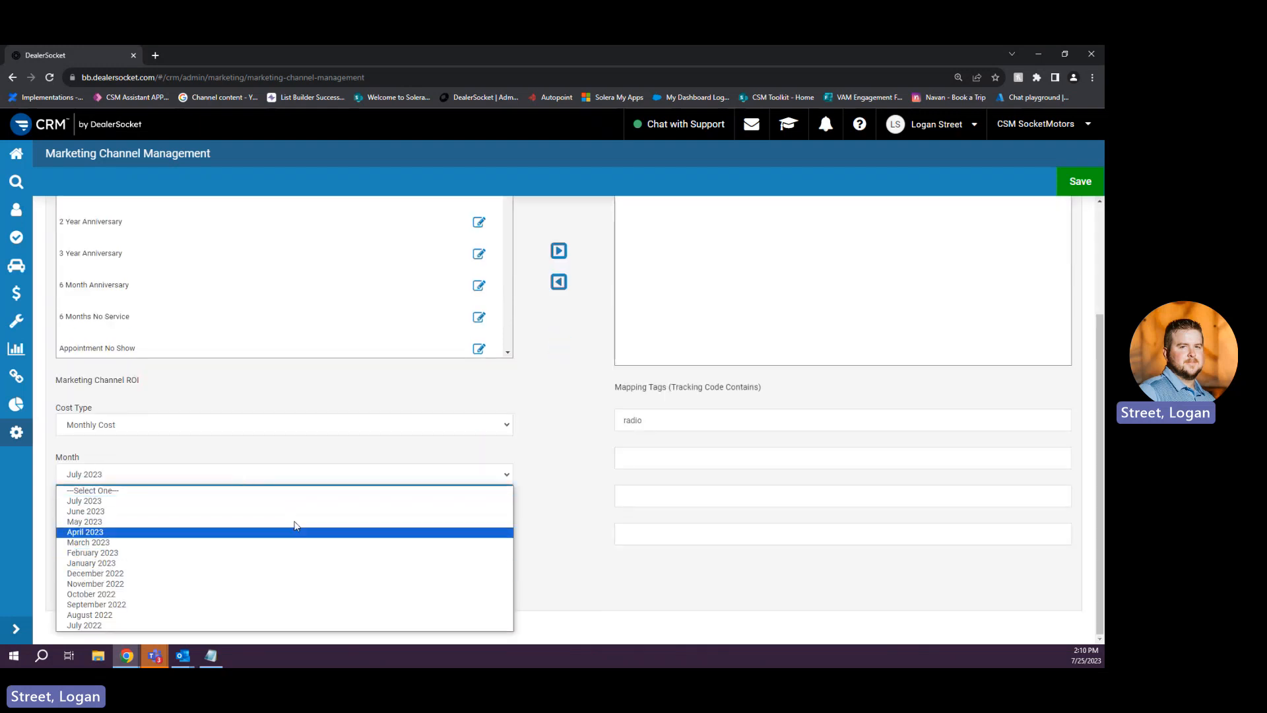
left_click(295, 508)
left_click(247, 534)
type("2000")
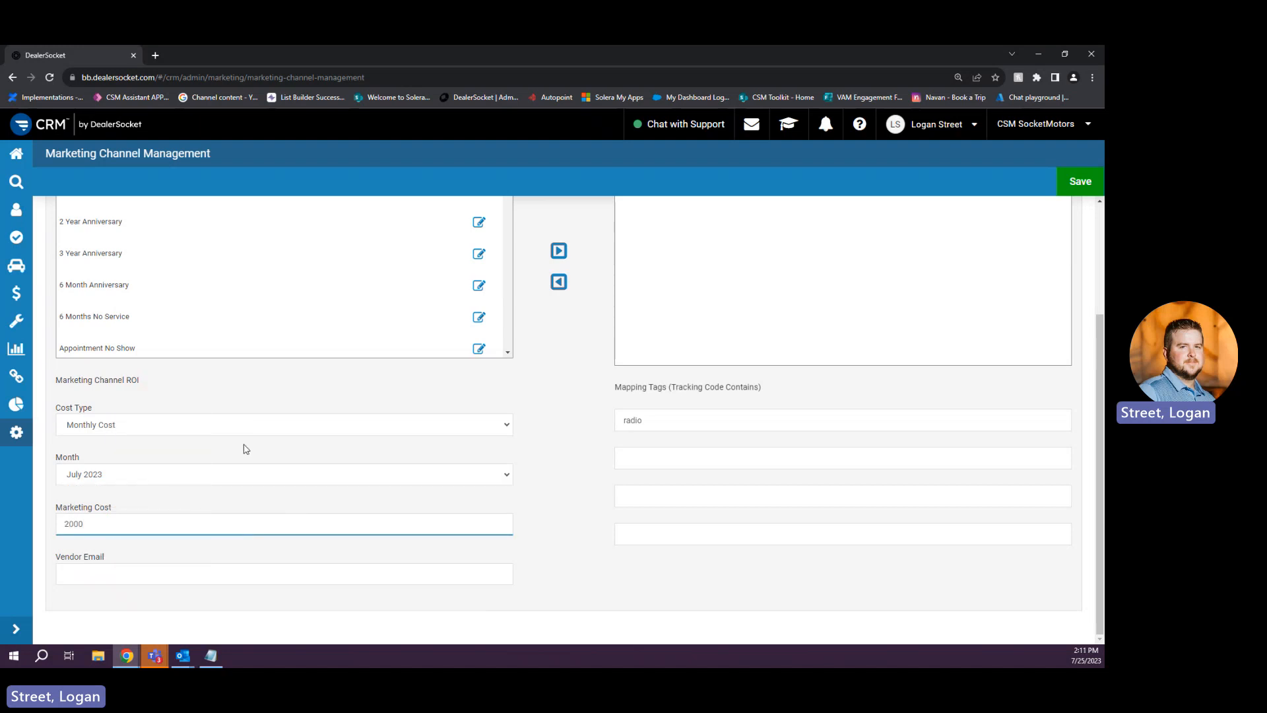
left_click(583, 500)
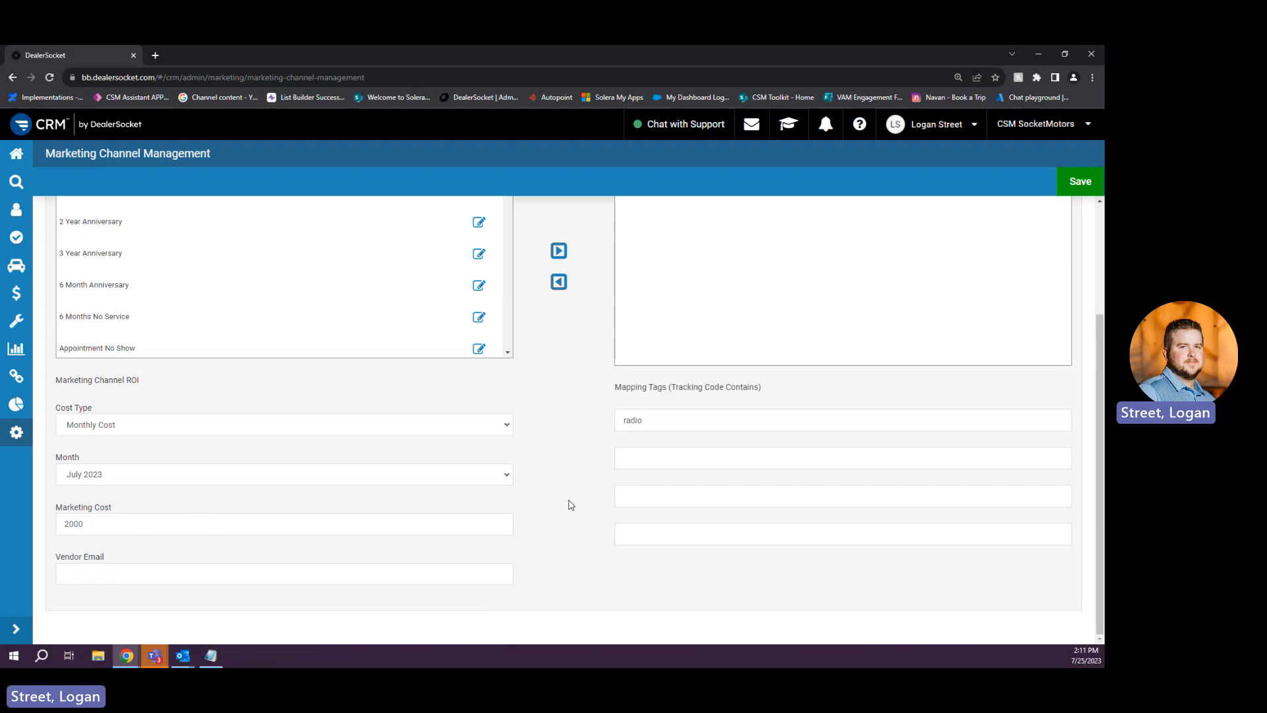
scroll(571, 504, "up", 3)
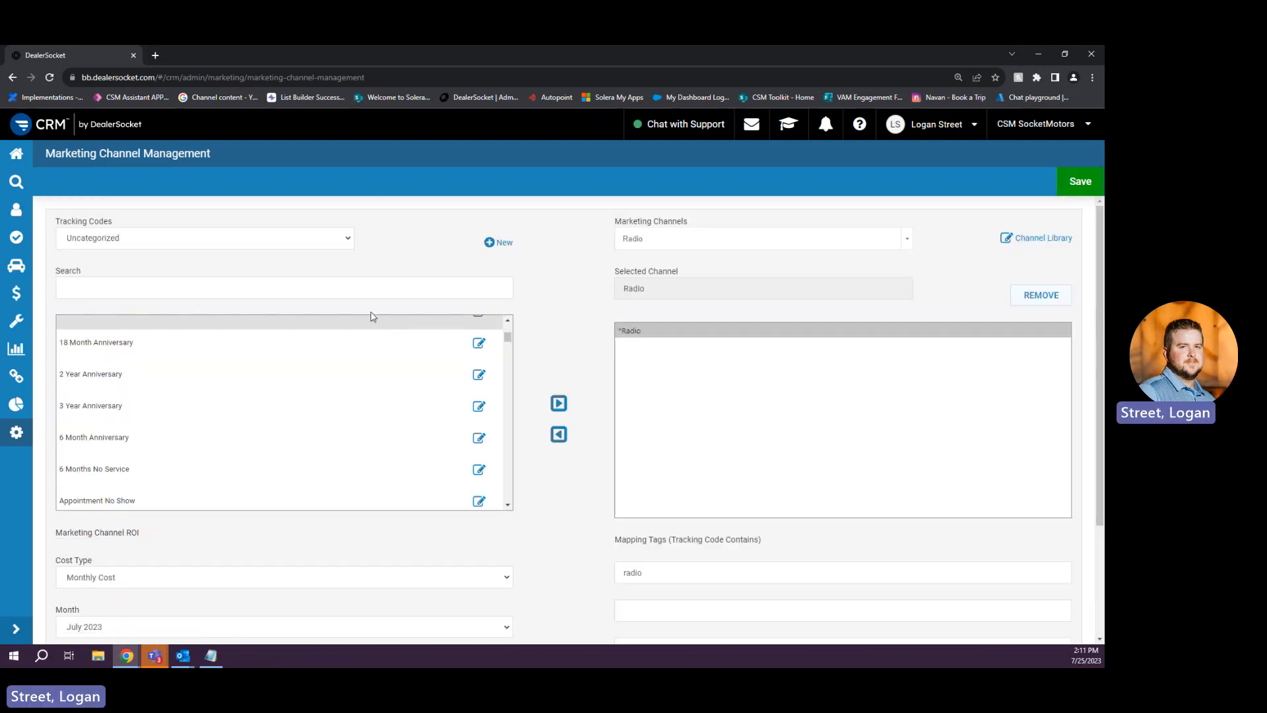
- Select the TV marketing channel, assign the *TV tracking code to it, and check the remaining uncategorized codes
left_click(667, 287)
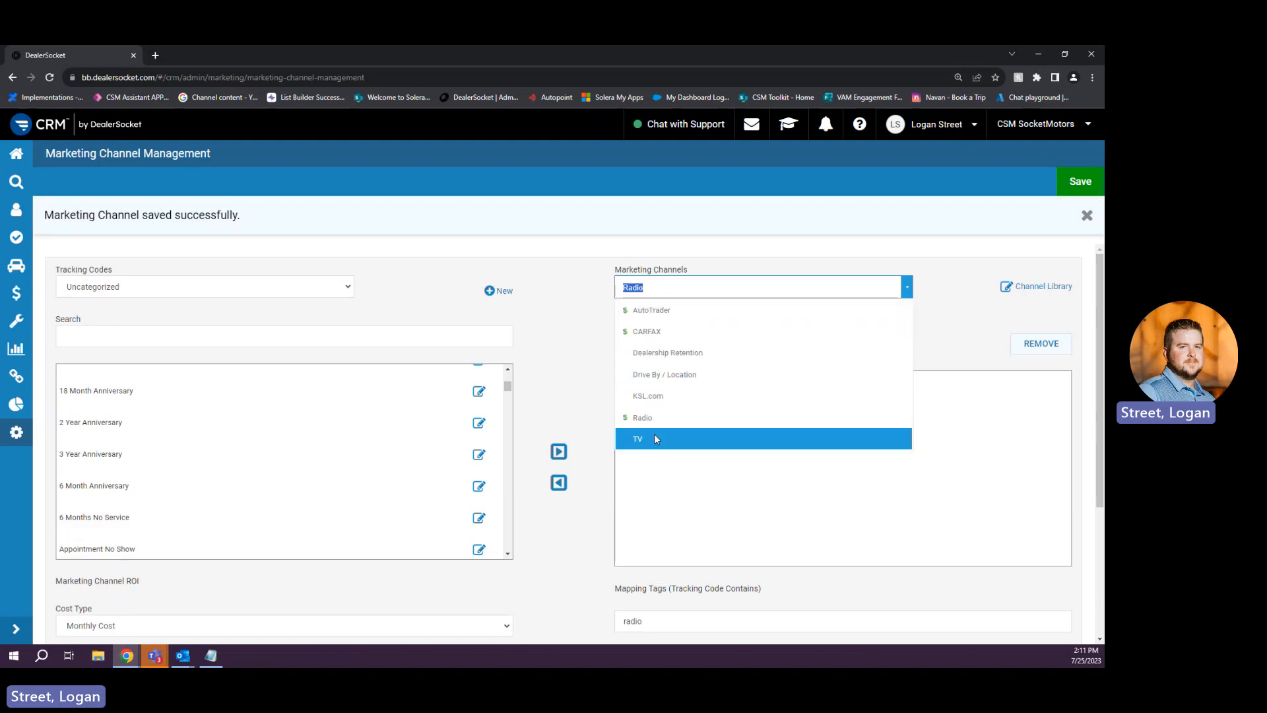
left_click(655, 433)
left_click(348, 239)
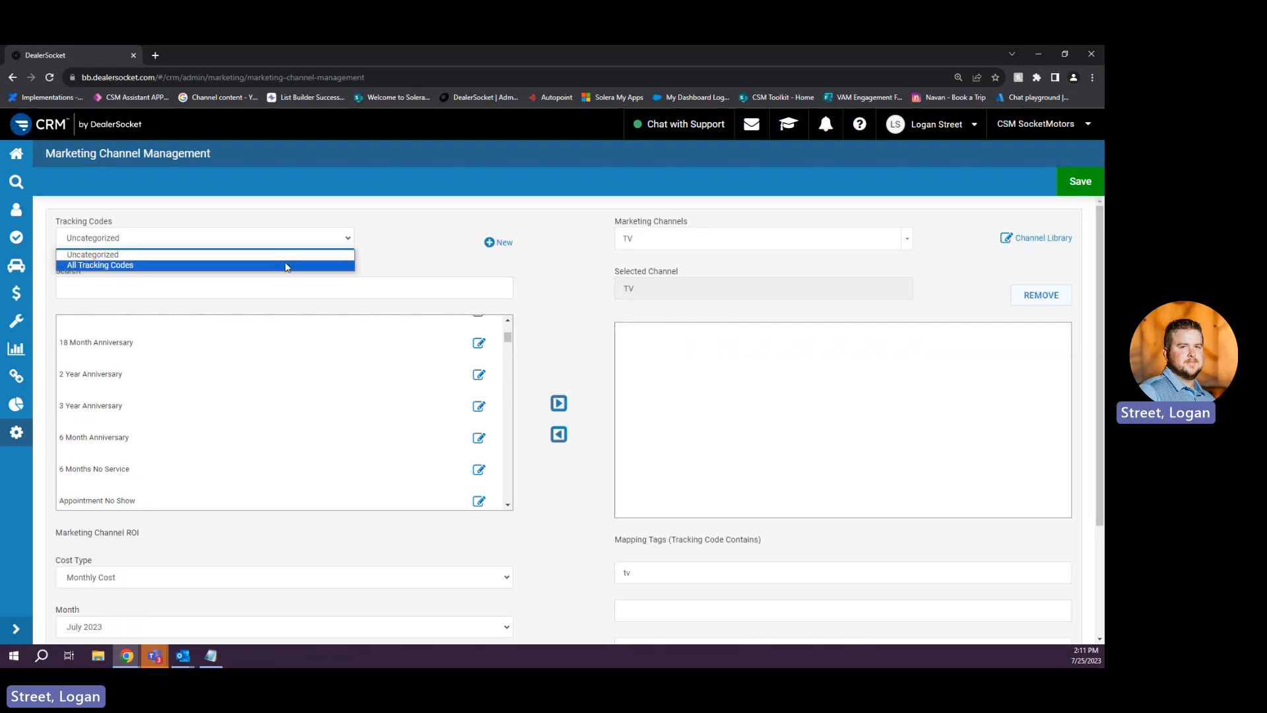
left_click(286, 264)
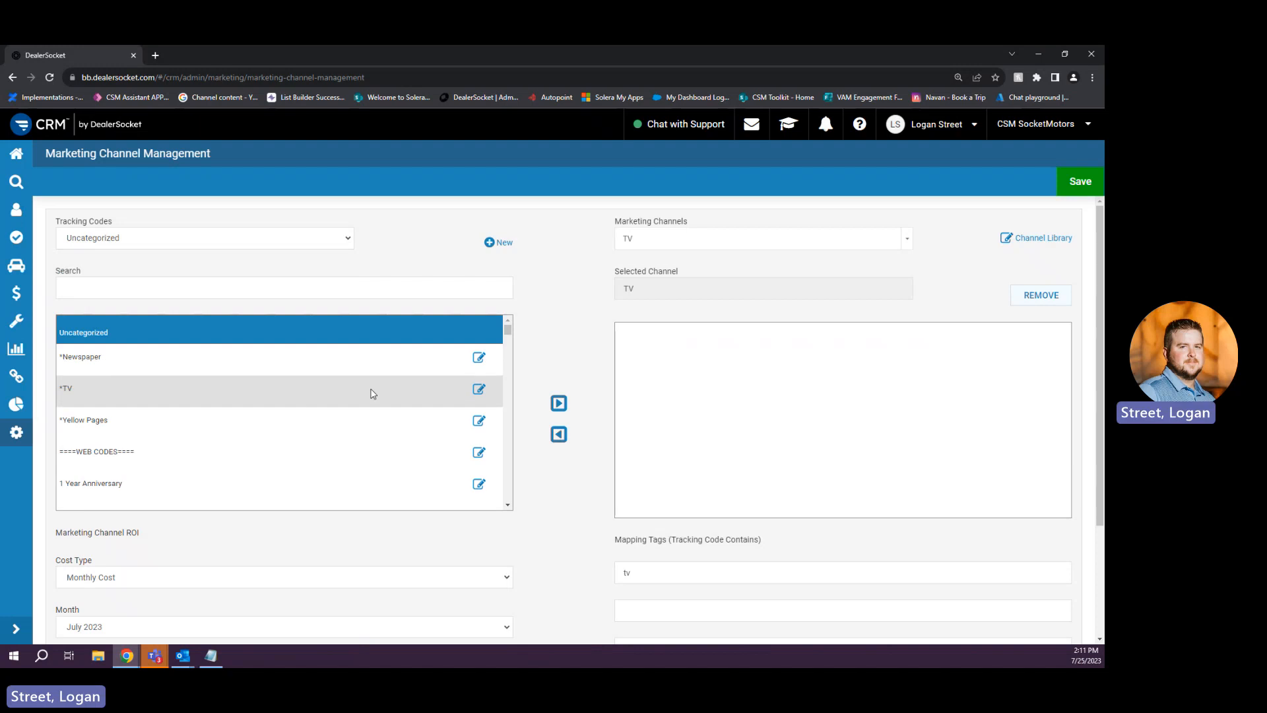
left_click(370, 392)
left_click(559, 405)
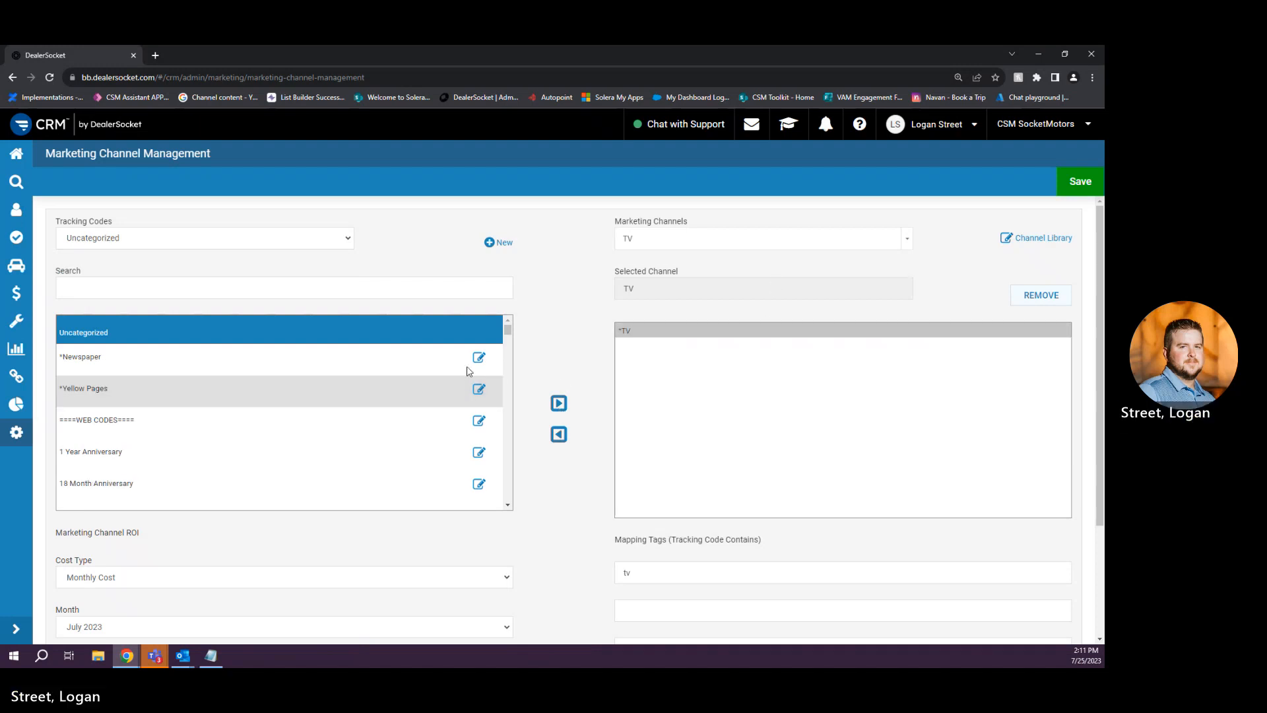
scroll(498, 489, "down", 15)
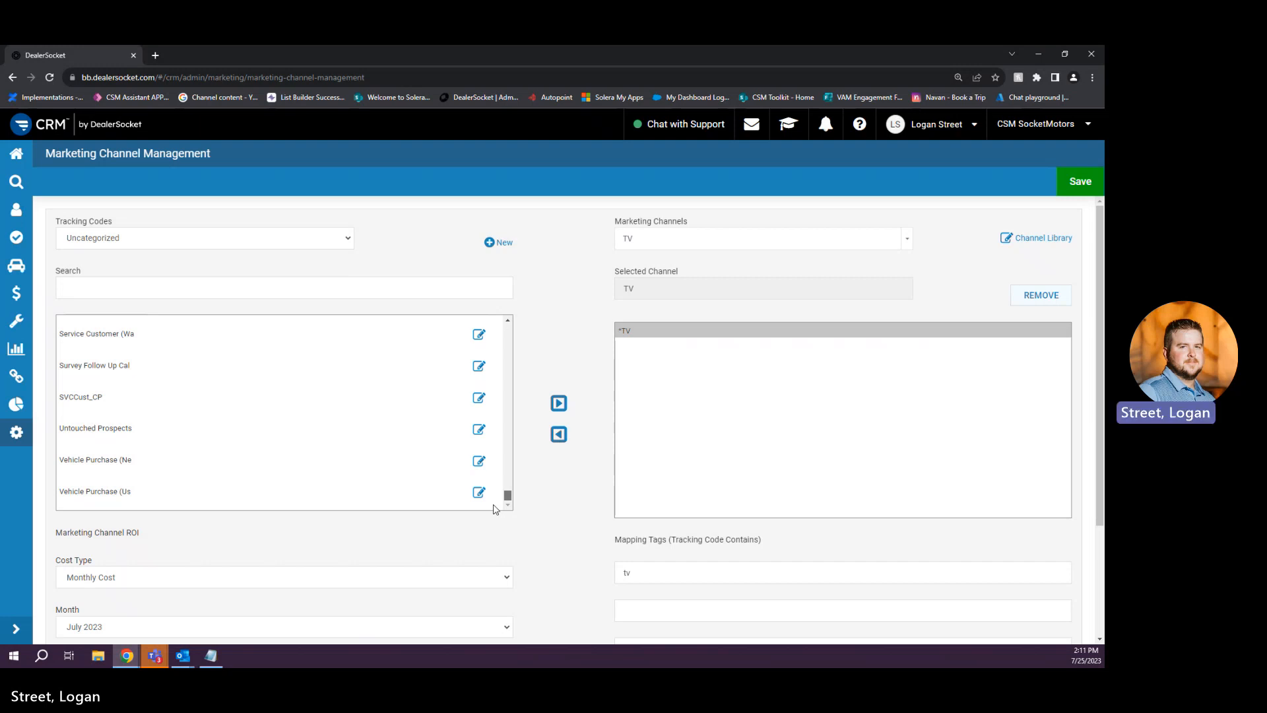
- Search the uncategorized tracking codes for PS, assign PS-*TV to the TV marketing channel, and try to save the channel
scroll(495, 508, "up", 5)
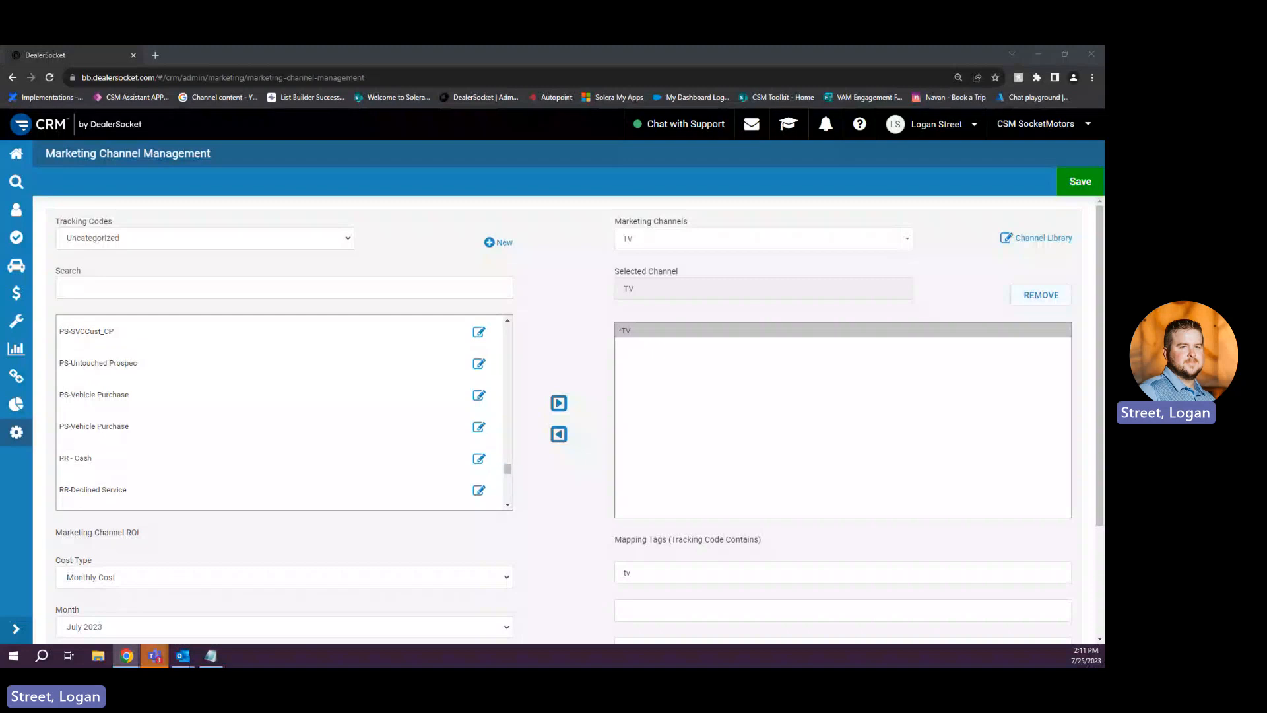
key("alt+Tab")
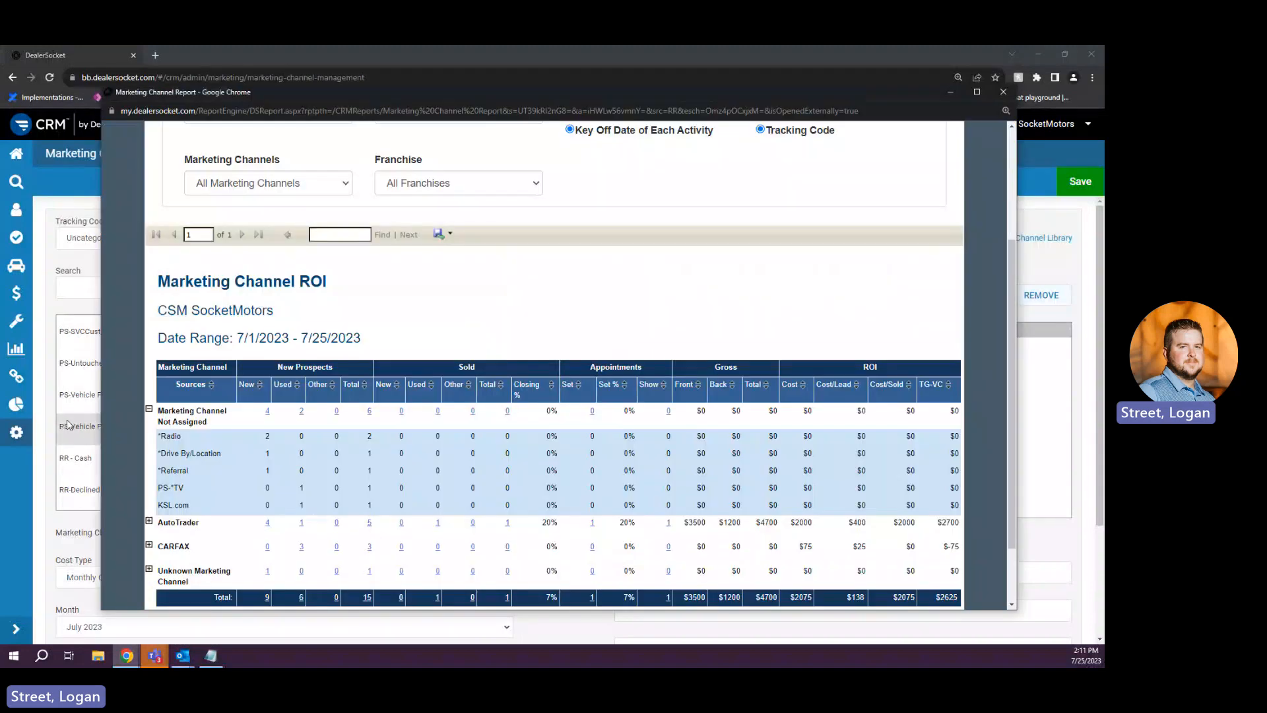
left_click(67, 425)
scroll(297, 448, "up", 3)
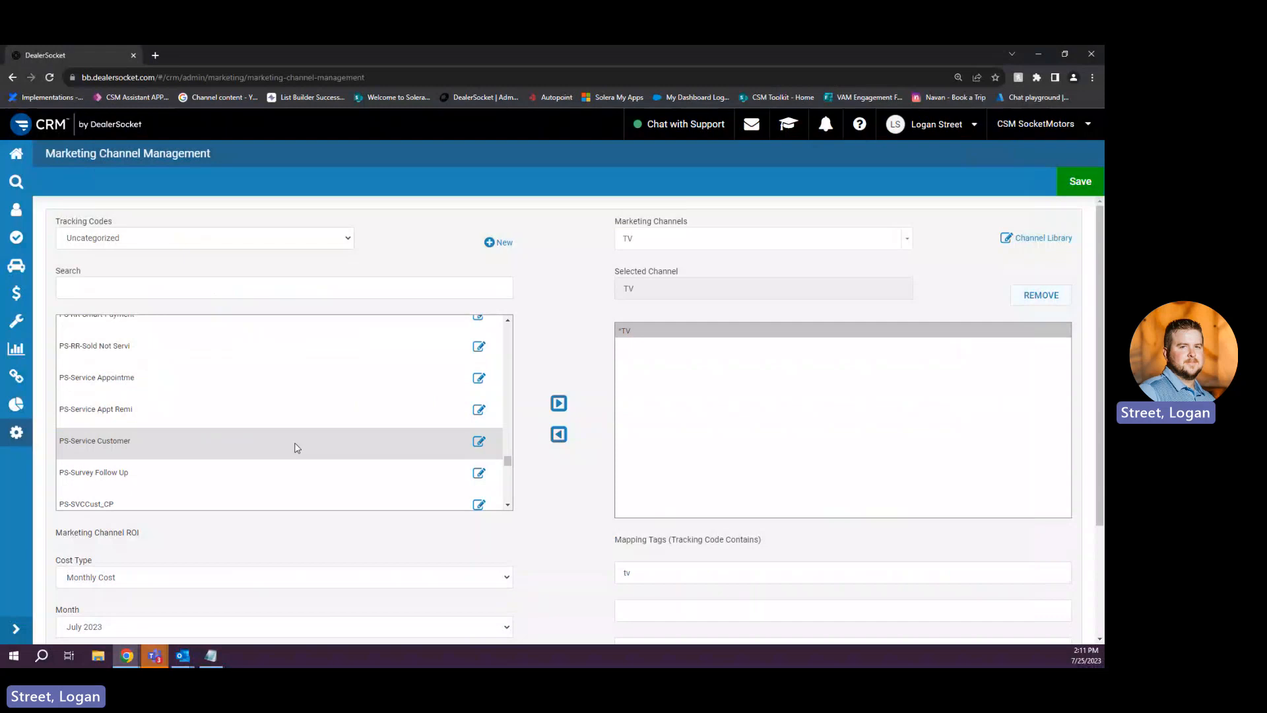
scroll(297, 449, "up", 5)
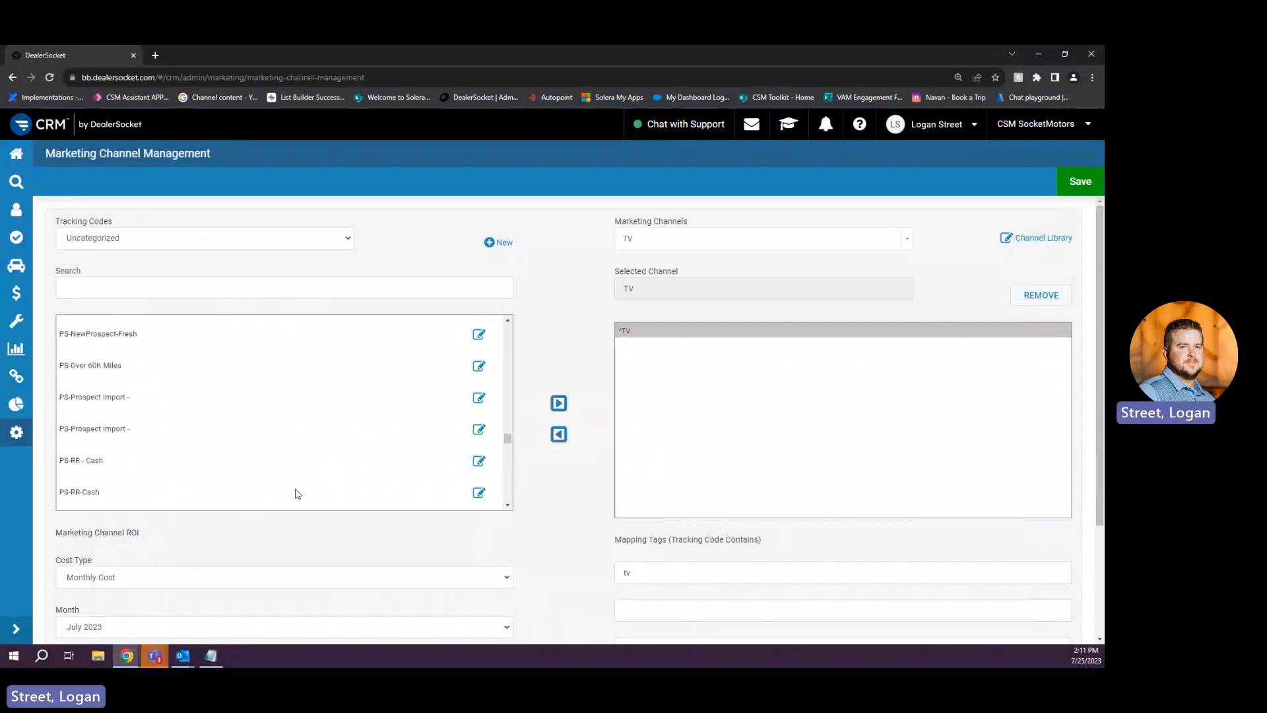
left_click(205, 293)
type("PS")
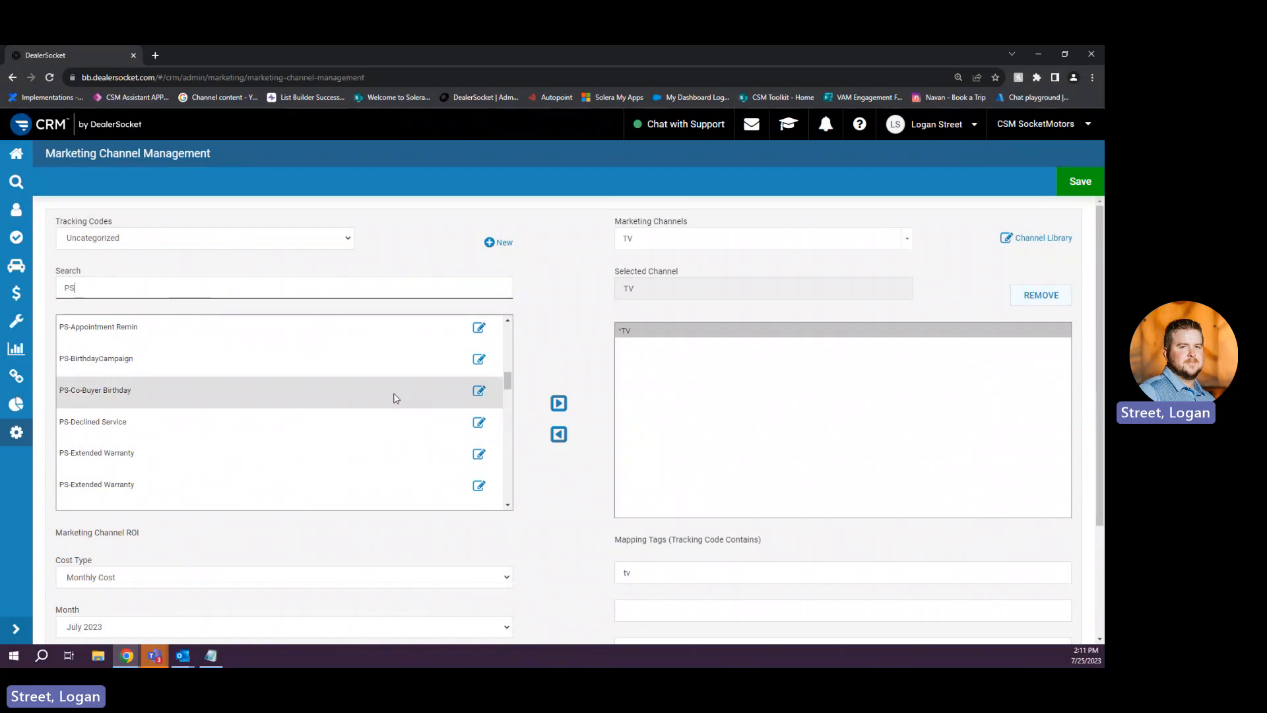
scroll(390, 409, "down", 10)
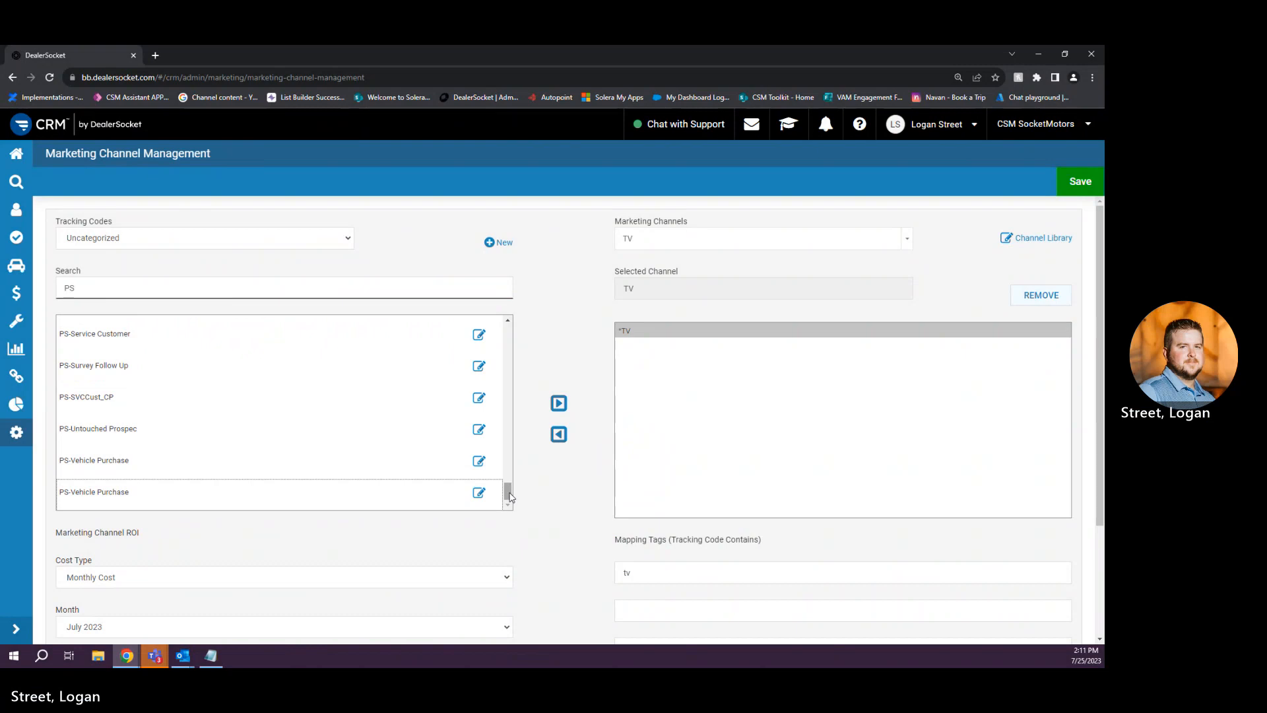
left_click_drag(509, 497, 509, 345)
left_click(444, 398)
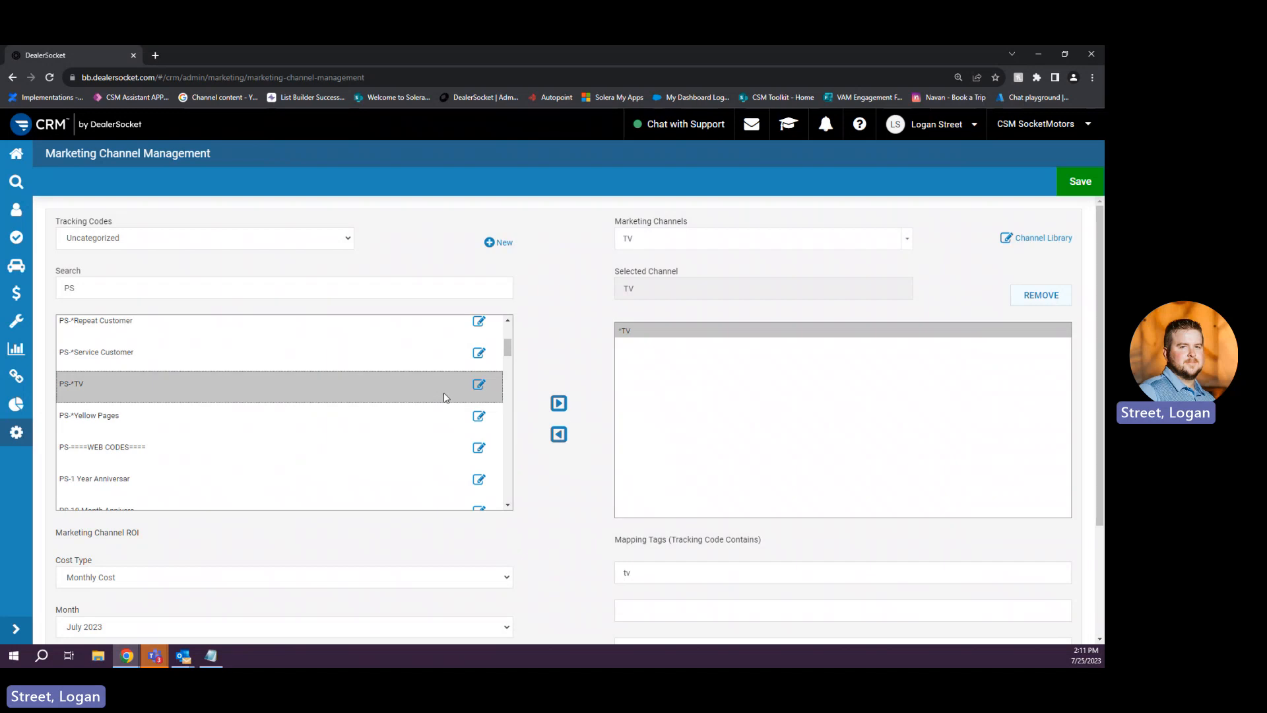
left_click(559, 403)
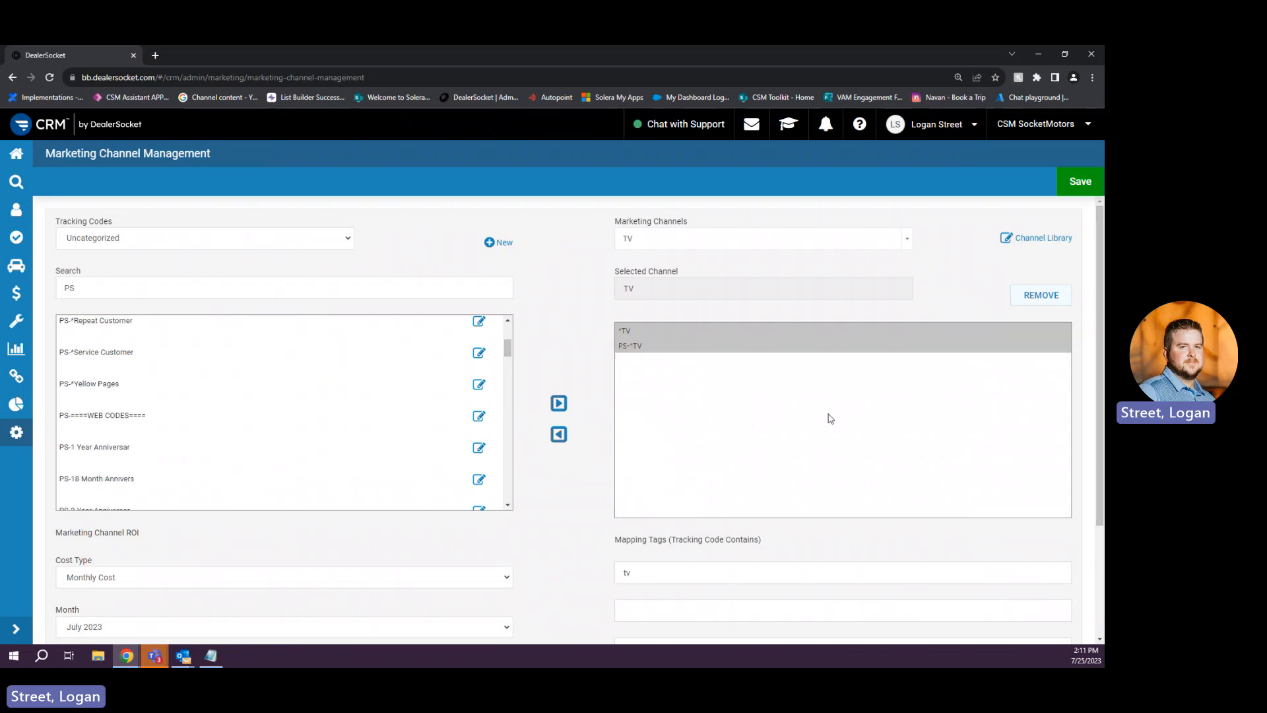
left_click(1081, 186)
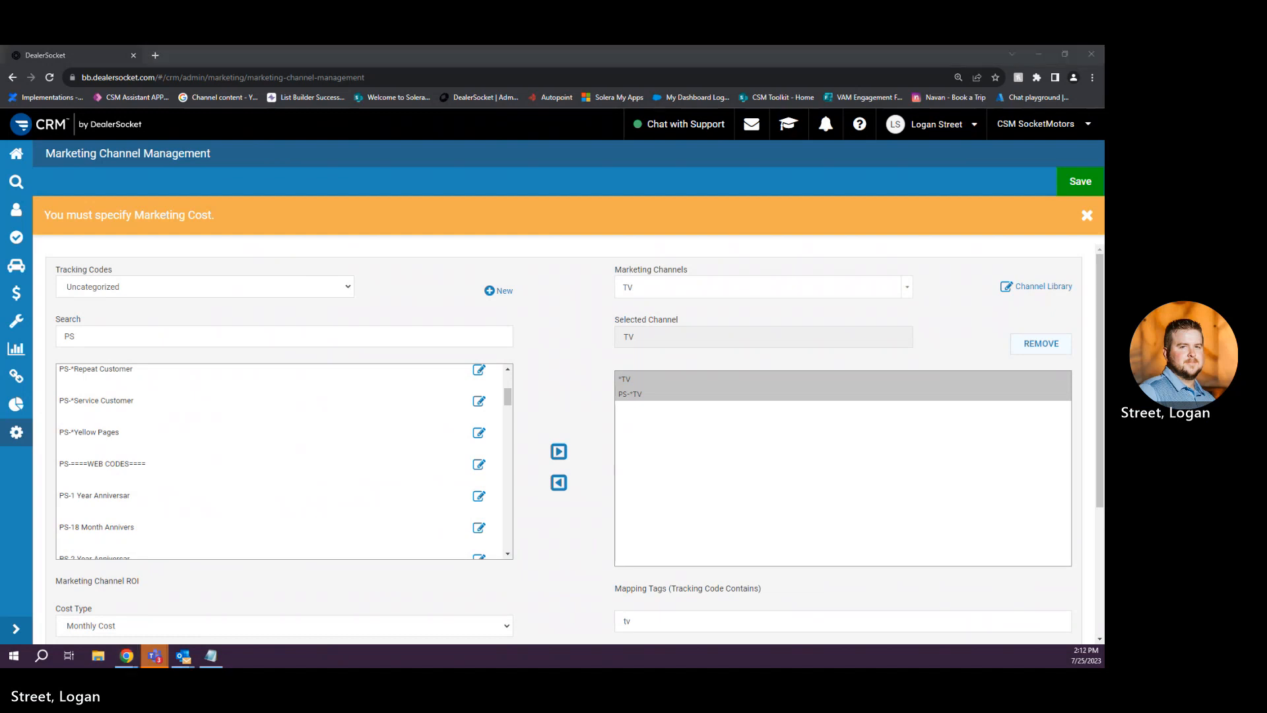
- Rerun the Marketing Channel report and examine the tracking codes under Unknown Marketing Channel and Marketing Channel Not Assigned
key("alt+Tab")
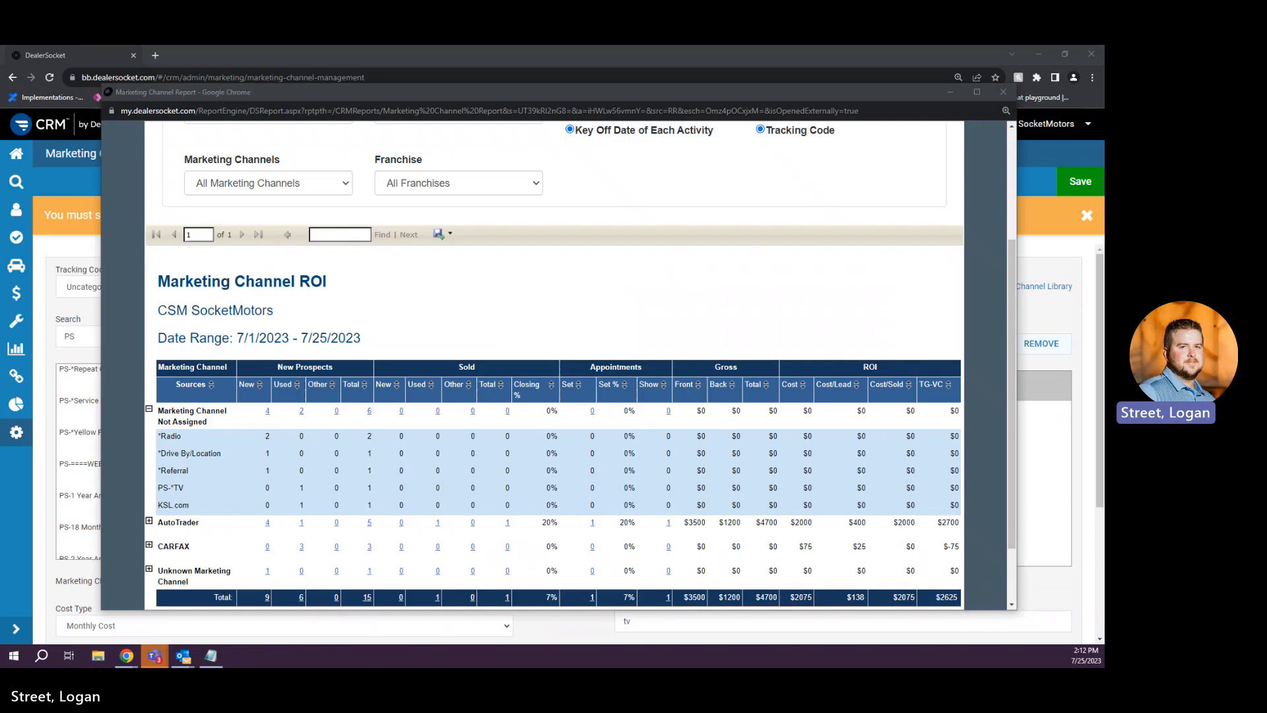
left_click(398, 373)
scroll(398, 373, "up", 3)
left_click(596, 190)
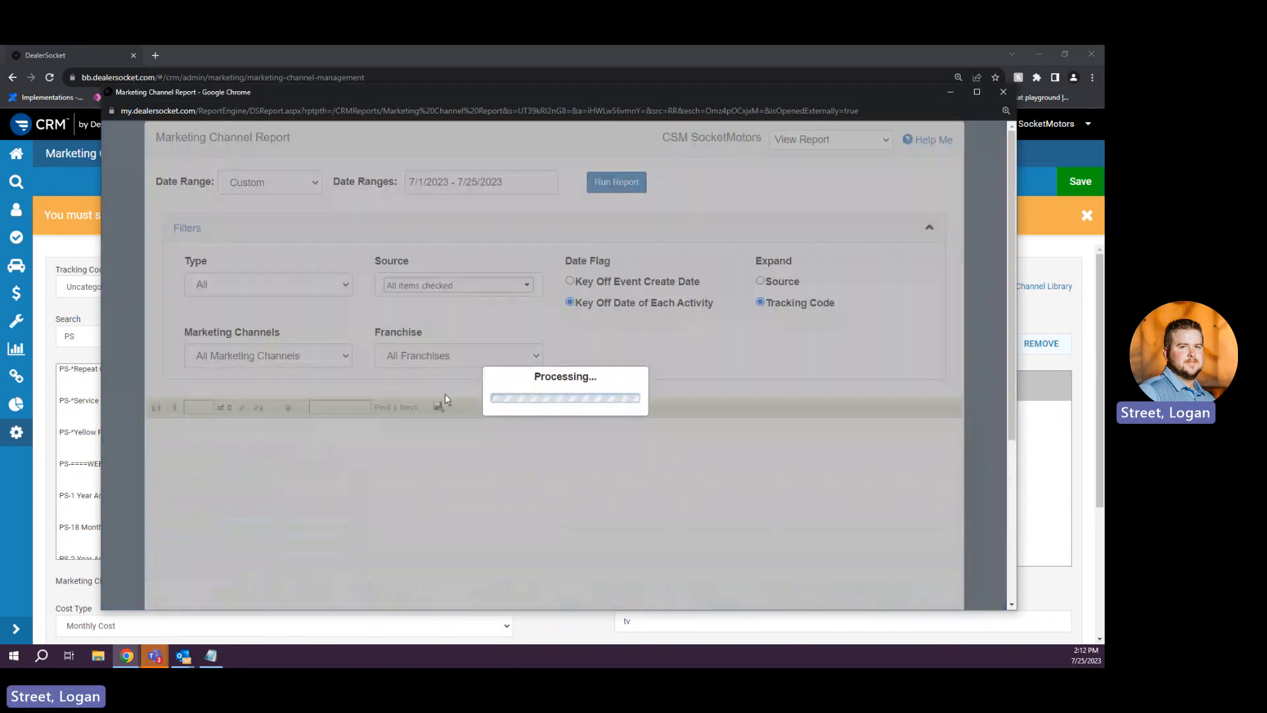
scroll(445, 399, "down", 2)
scroll(455, 394, "down", 4)
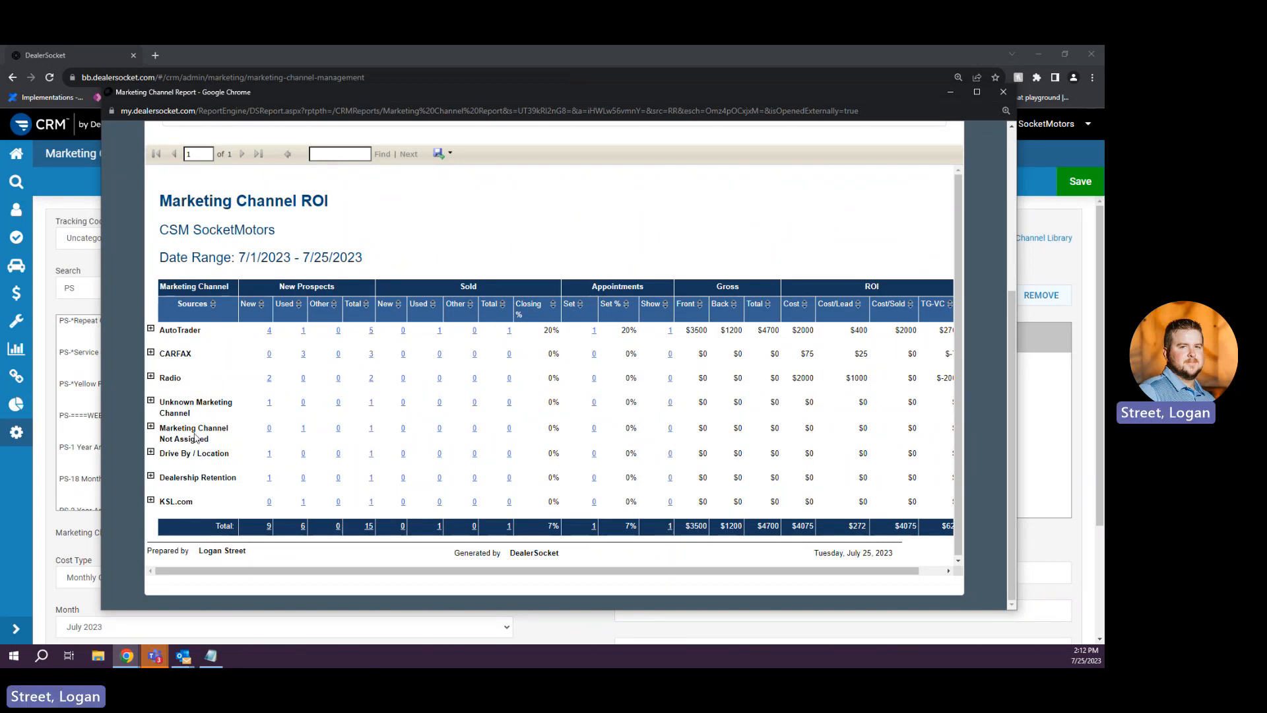
left_click(150, 400)
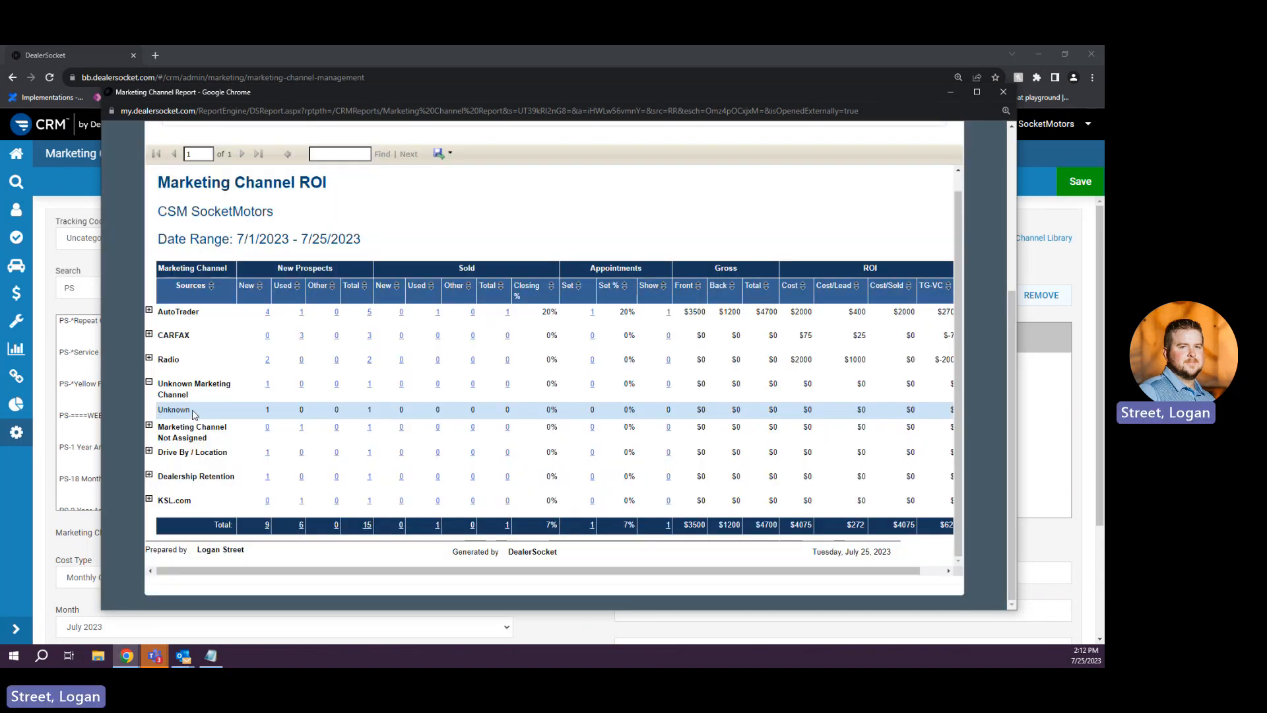
mouse_move(191, 410)
left_mouse_down()
mouse_move(158, 410)
mouse_move(191, 413)
left_mouse_up()
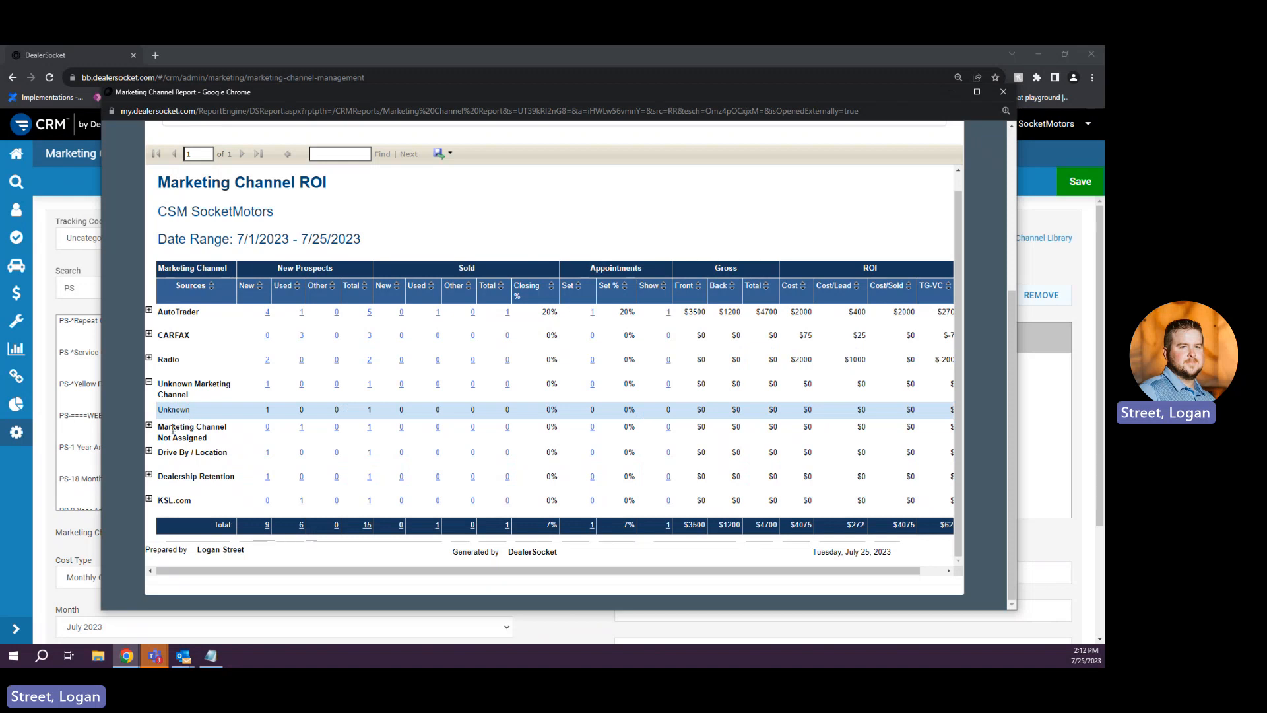
left_click(149, 426)
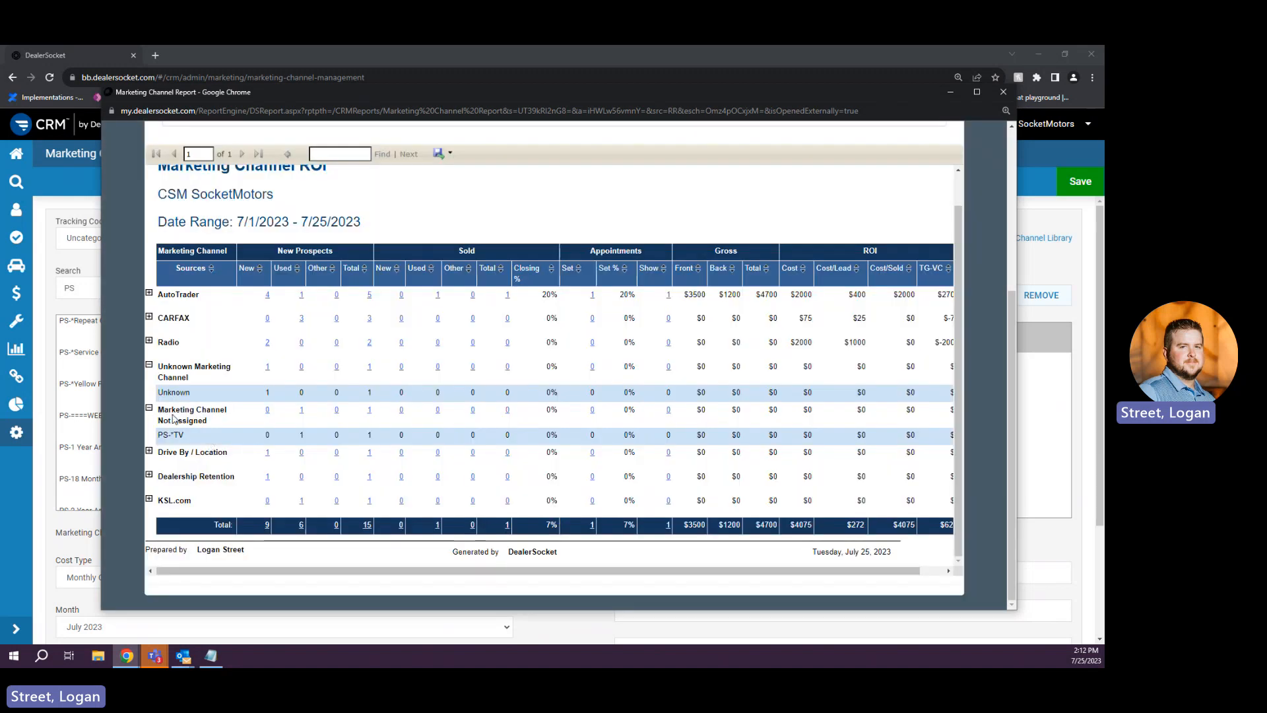
left_click(149, 365)
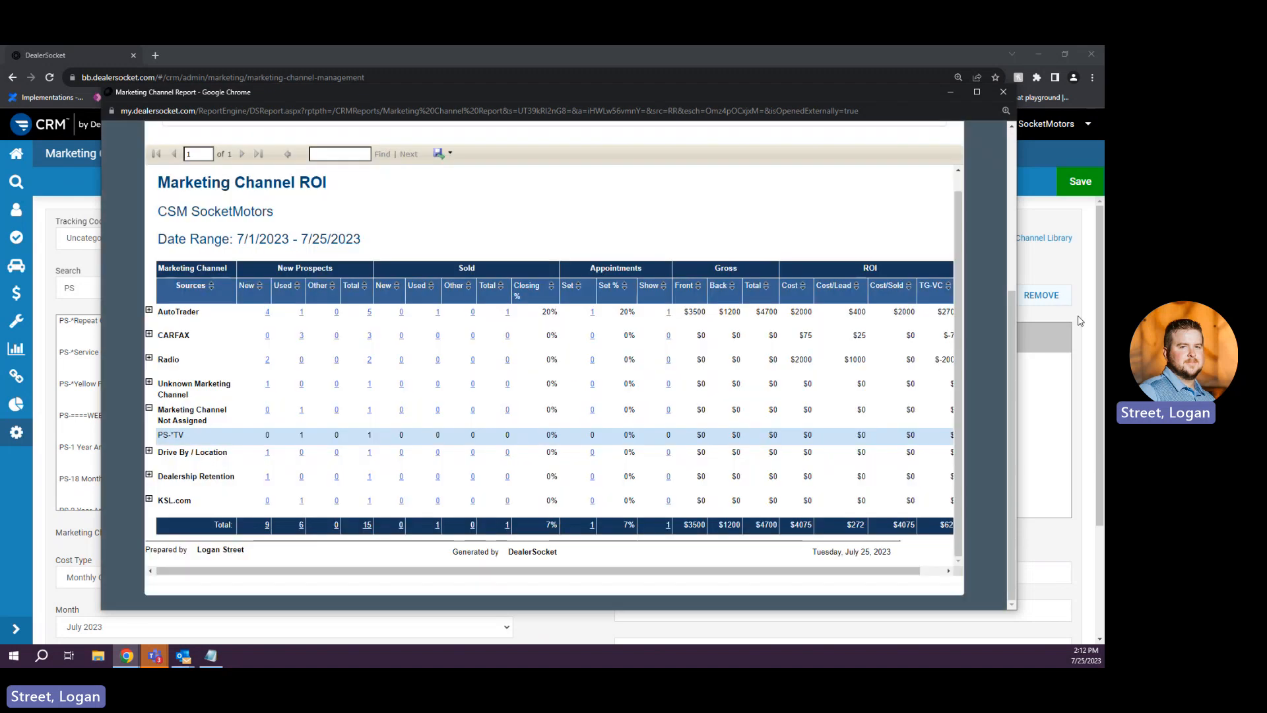
- Reset TV's cost type and month to "---Select One---" and save the marketing channel without a cost
left_click(1080, 319)
left_click(1069, 186)
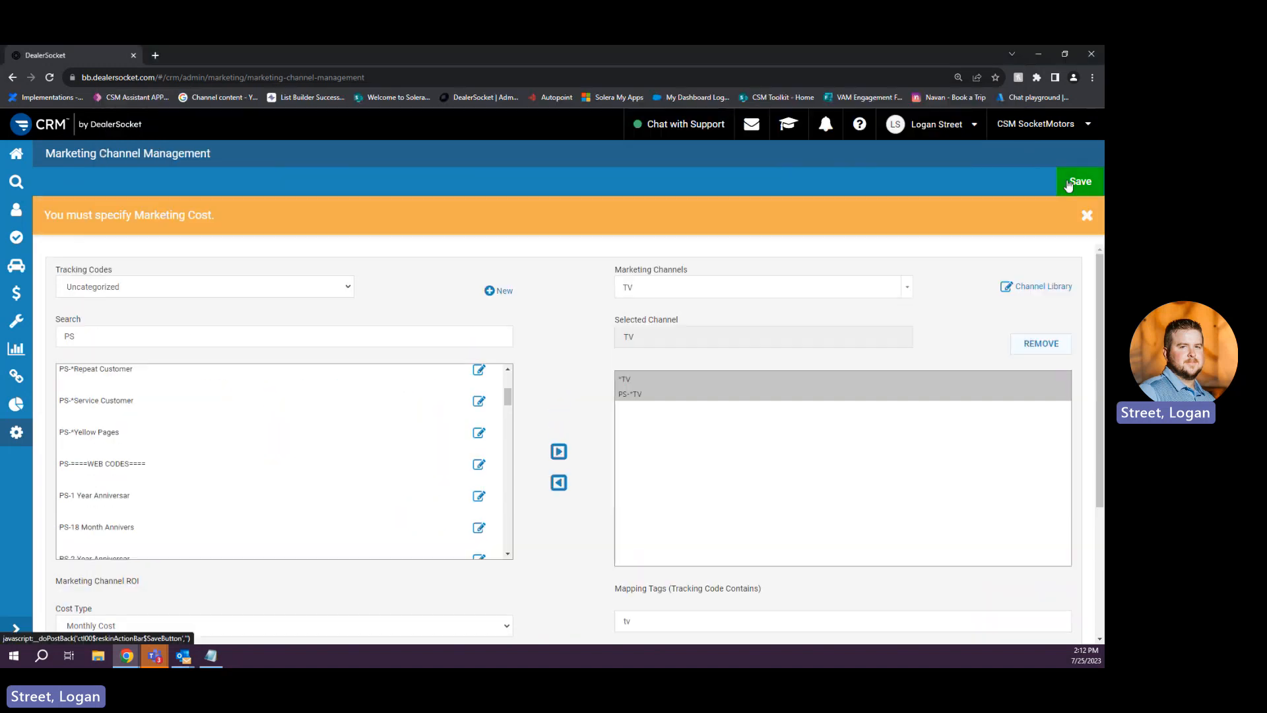
scroll(507, 360, "down", 3)
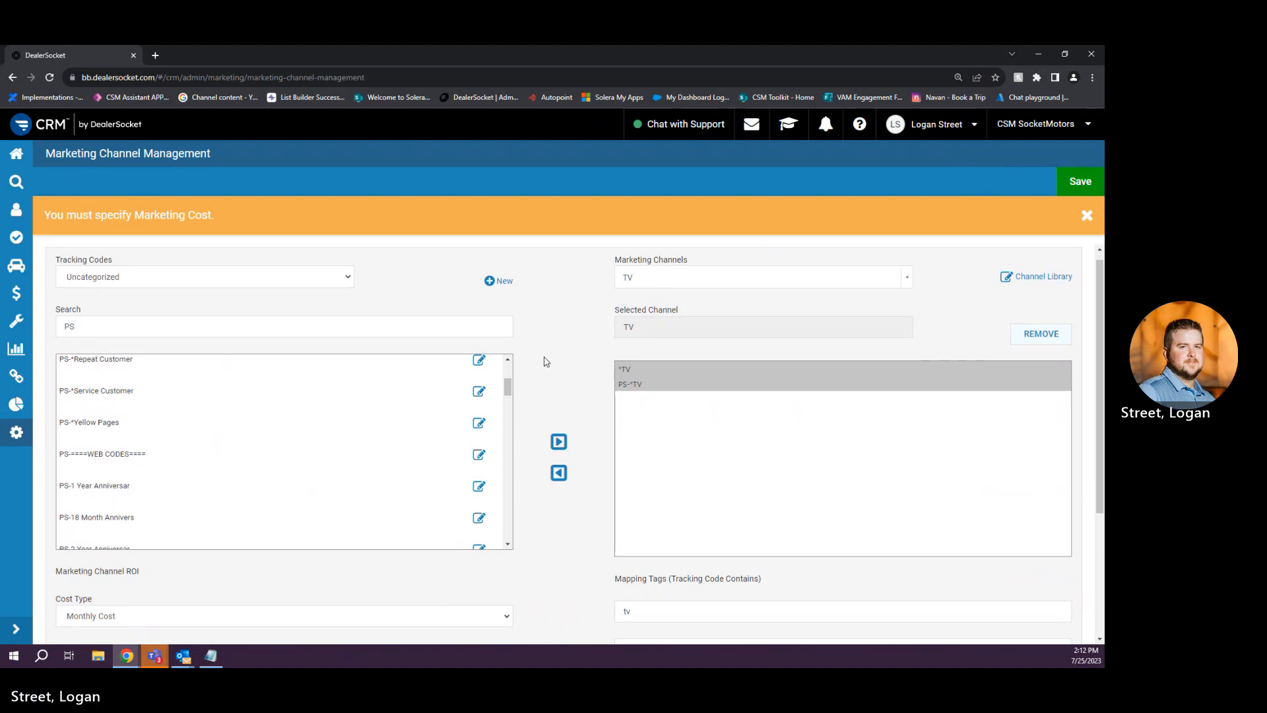
left_click(100, 424)
left_click(103, 444)
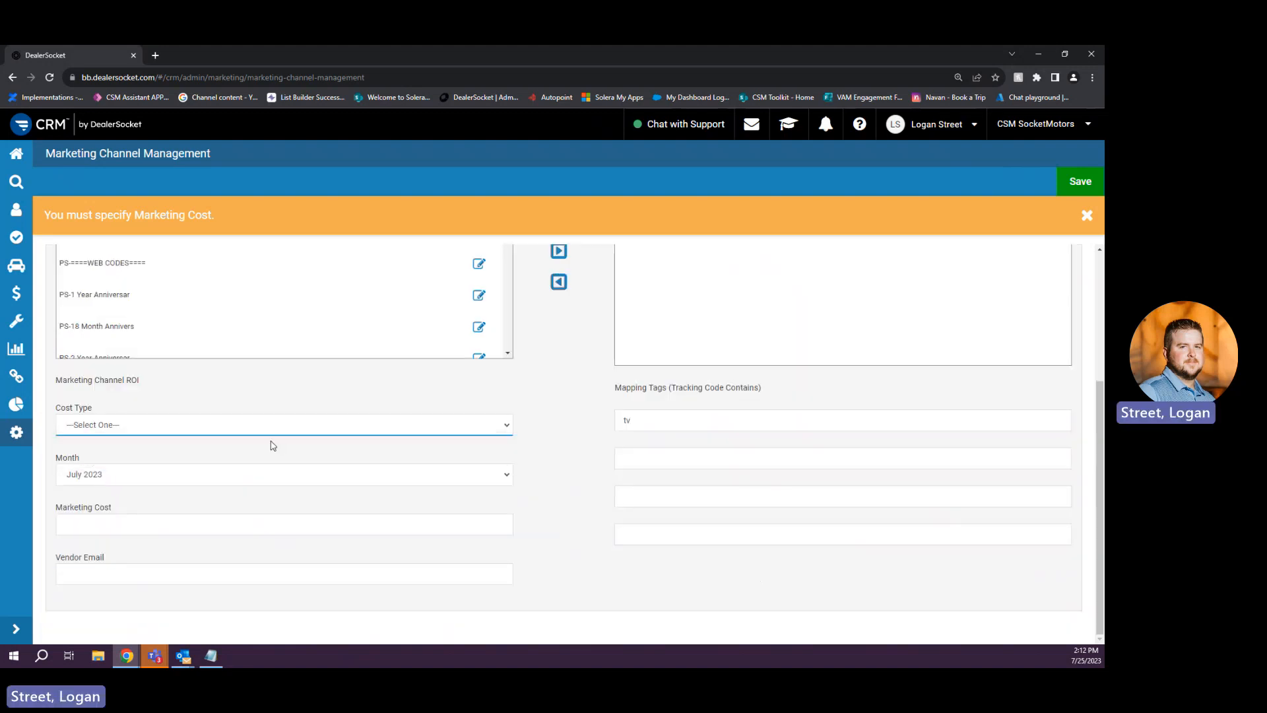
left_click(291, 473)
left_click(330, 489)
left_click(1080, 182)
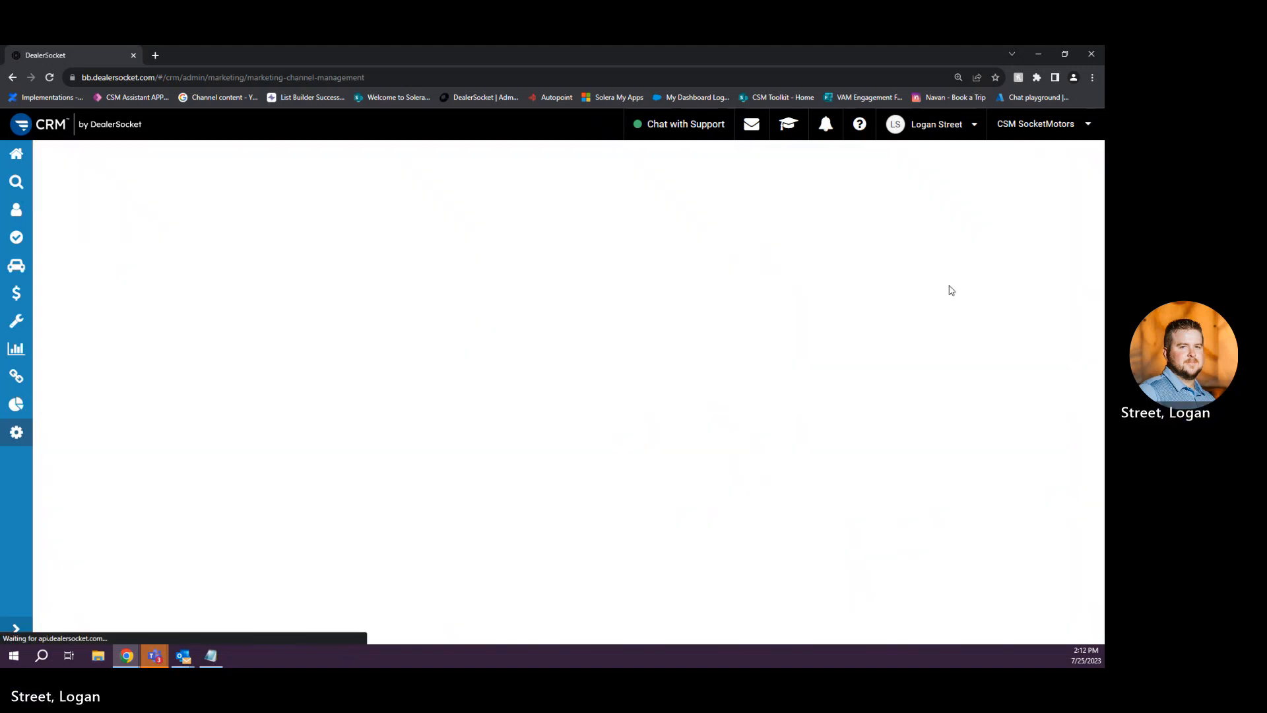
scroll(438, 489, "down", 5)
scroll(851, 266, "up", 3)
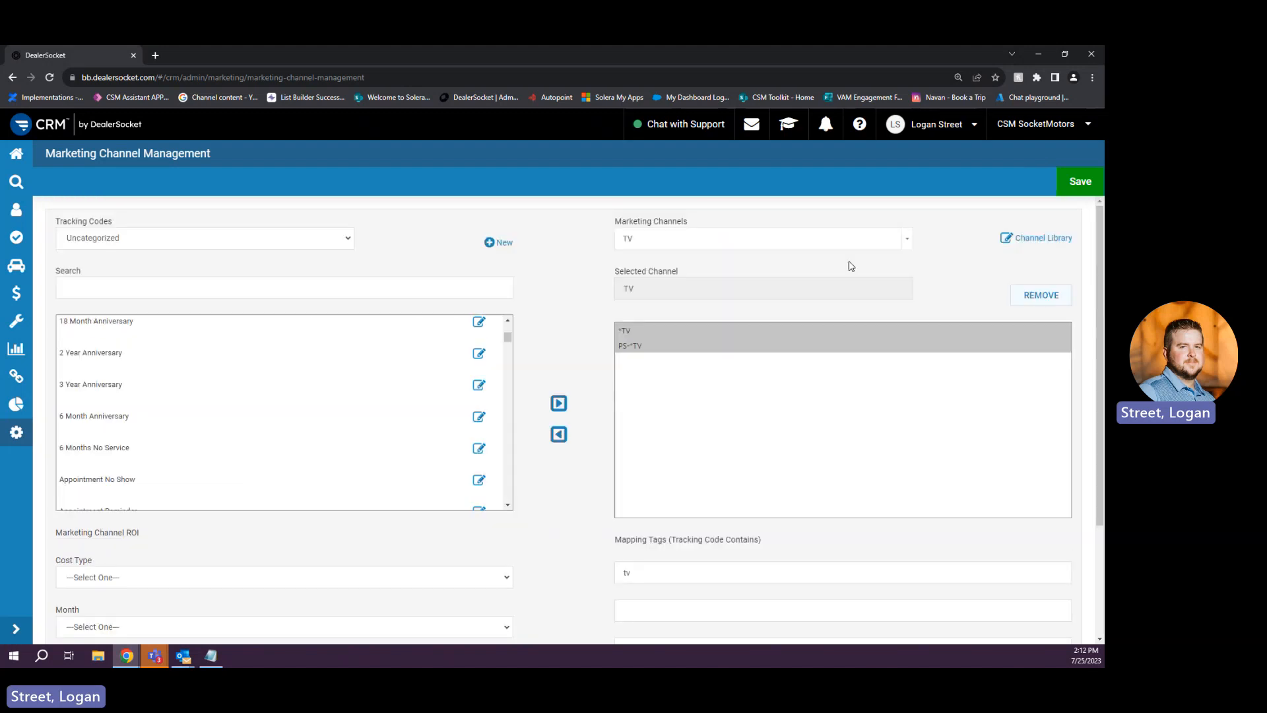
left_click(1080, 181)
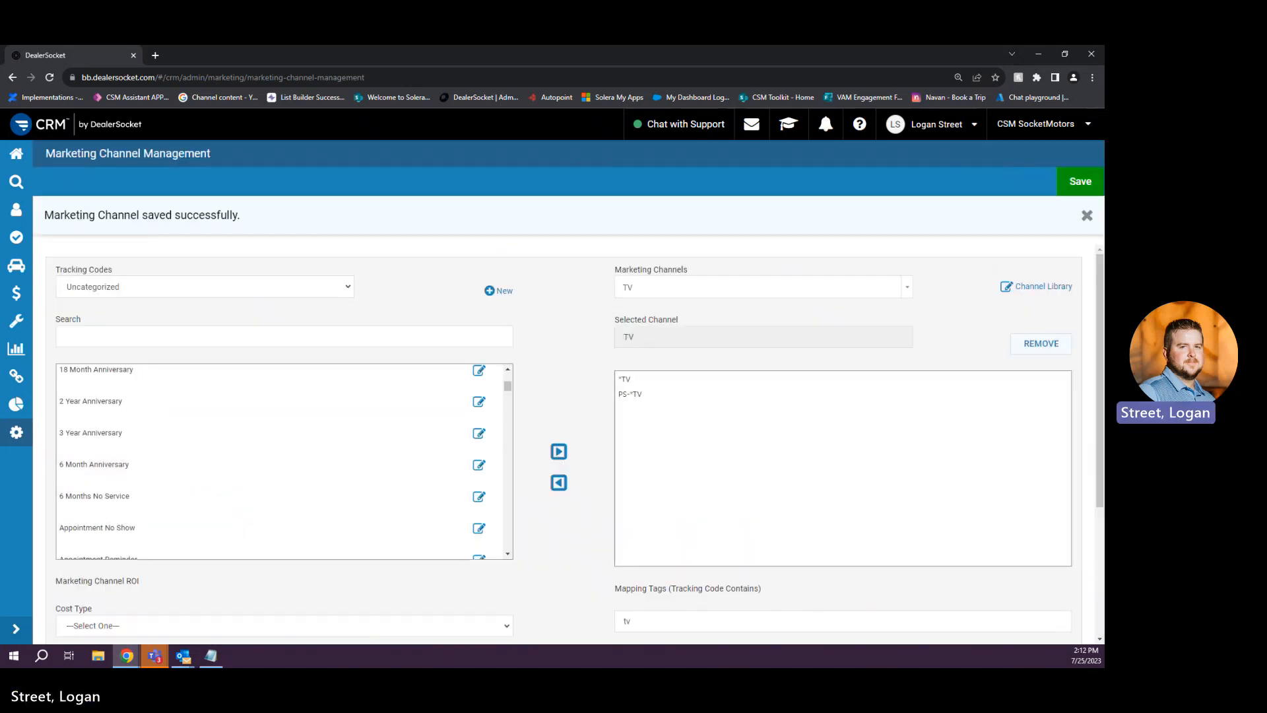
- Rerun the Marketing Channel report for 7/1/2023 - 7/25/2023 and review the cost per lead of AutoTrader, CARFAX and Radio
key("alt+Tab")
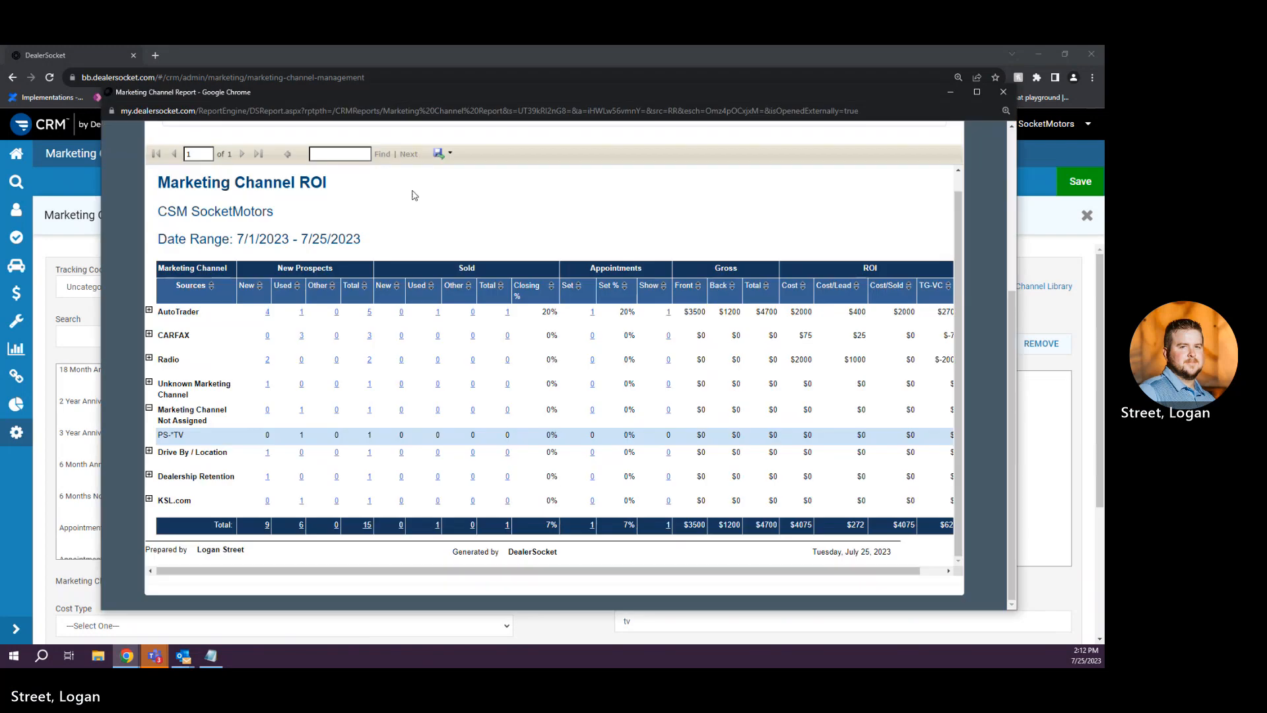
scroll(441, 201, "up", 3)
scroll(481, 173, "up", 1)
left_click(617, 182)
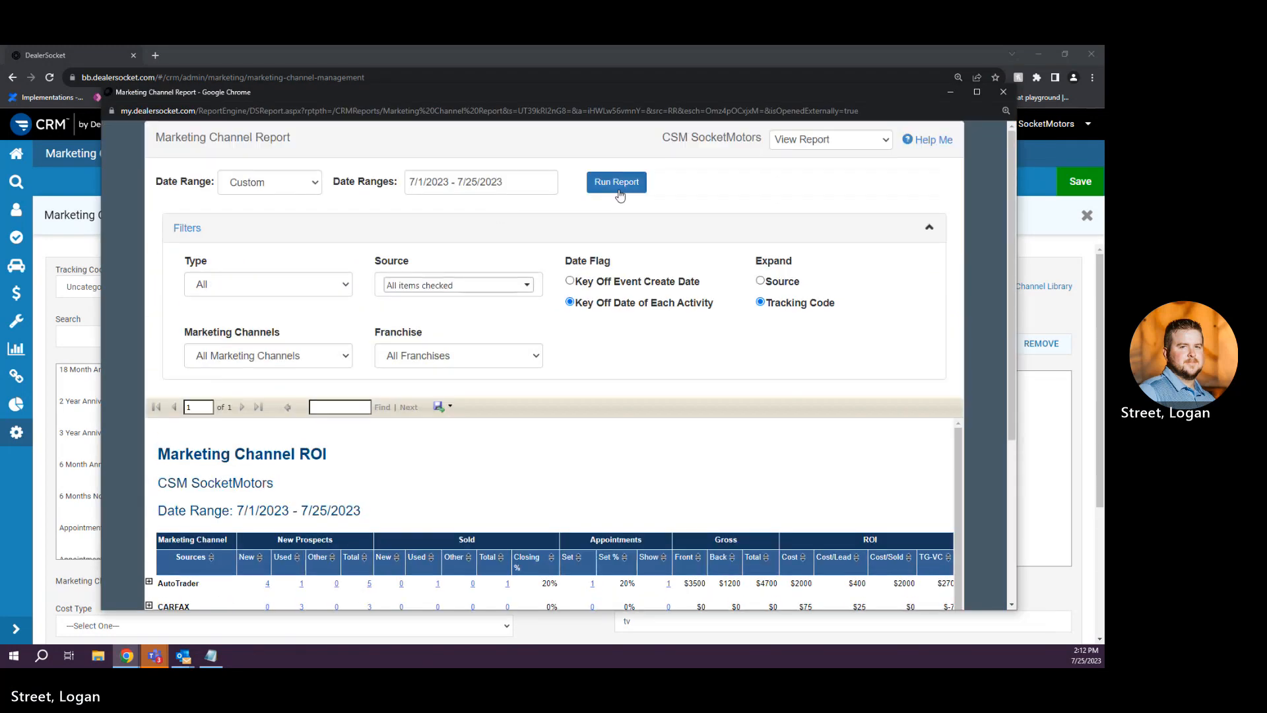
scroll(681, 433, "down", 1)
scroll(714, 371, "up", 3)
scroll(742, 356, "down", 4)
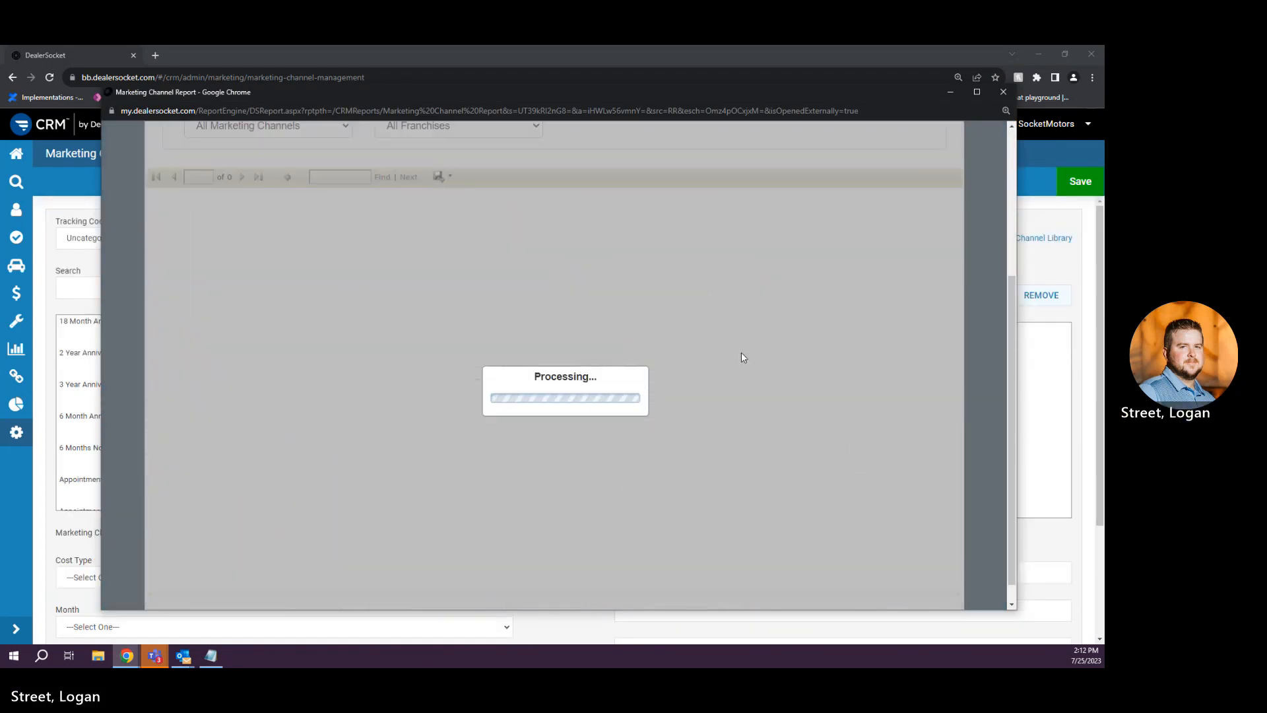
scroll(700, 309, "up", 4)
scroll(700, 309, "down", 4)
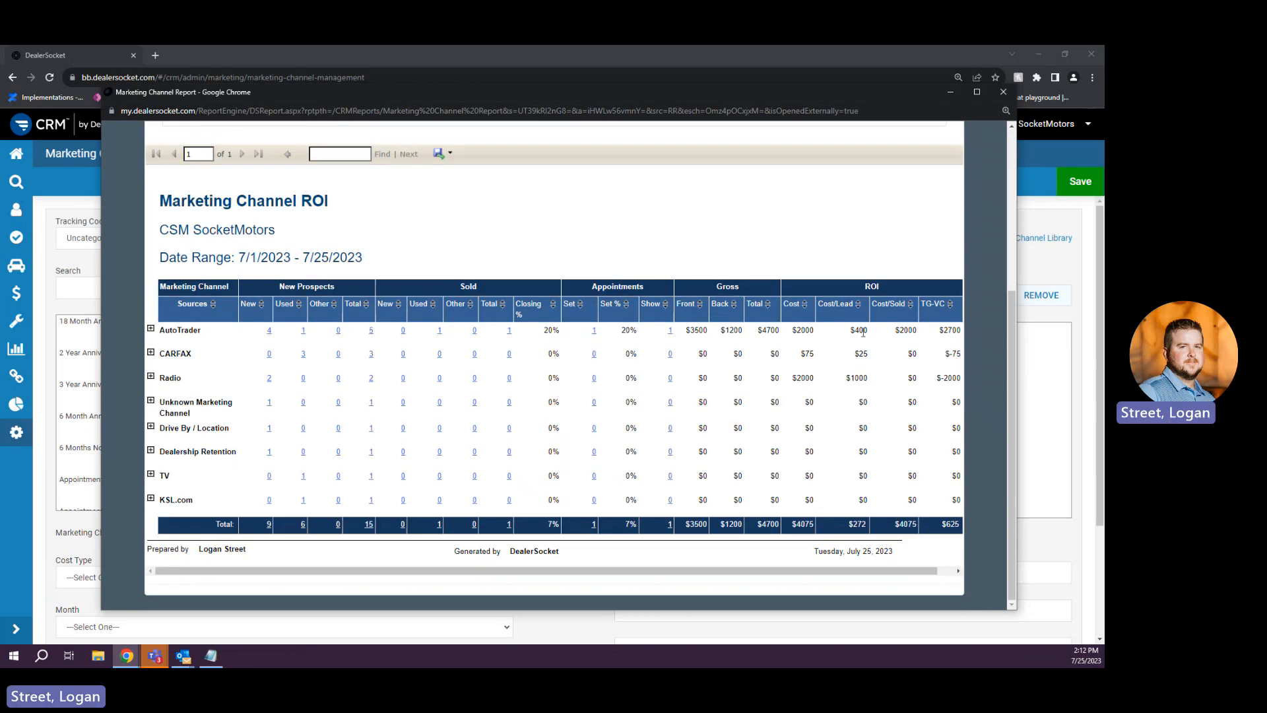
left_click_drag(871, 383, 844, 336)
left_click(852, 361)
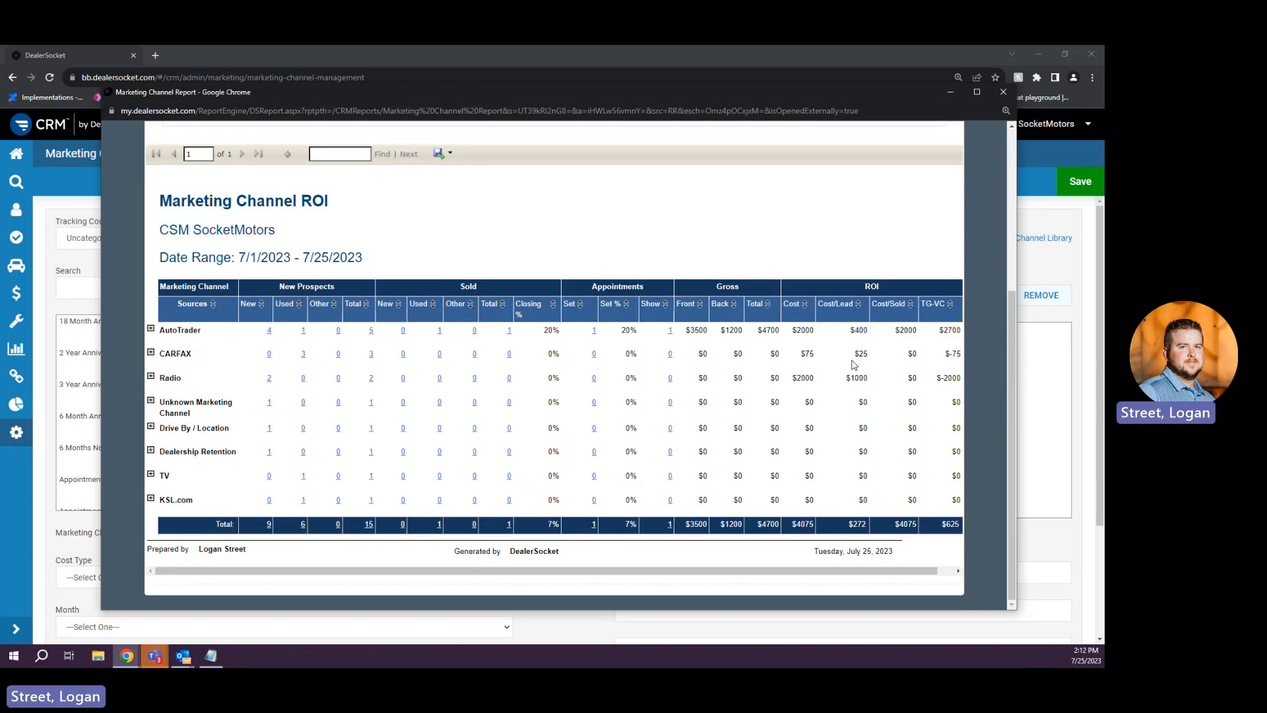